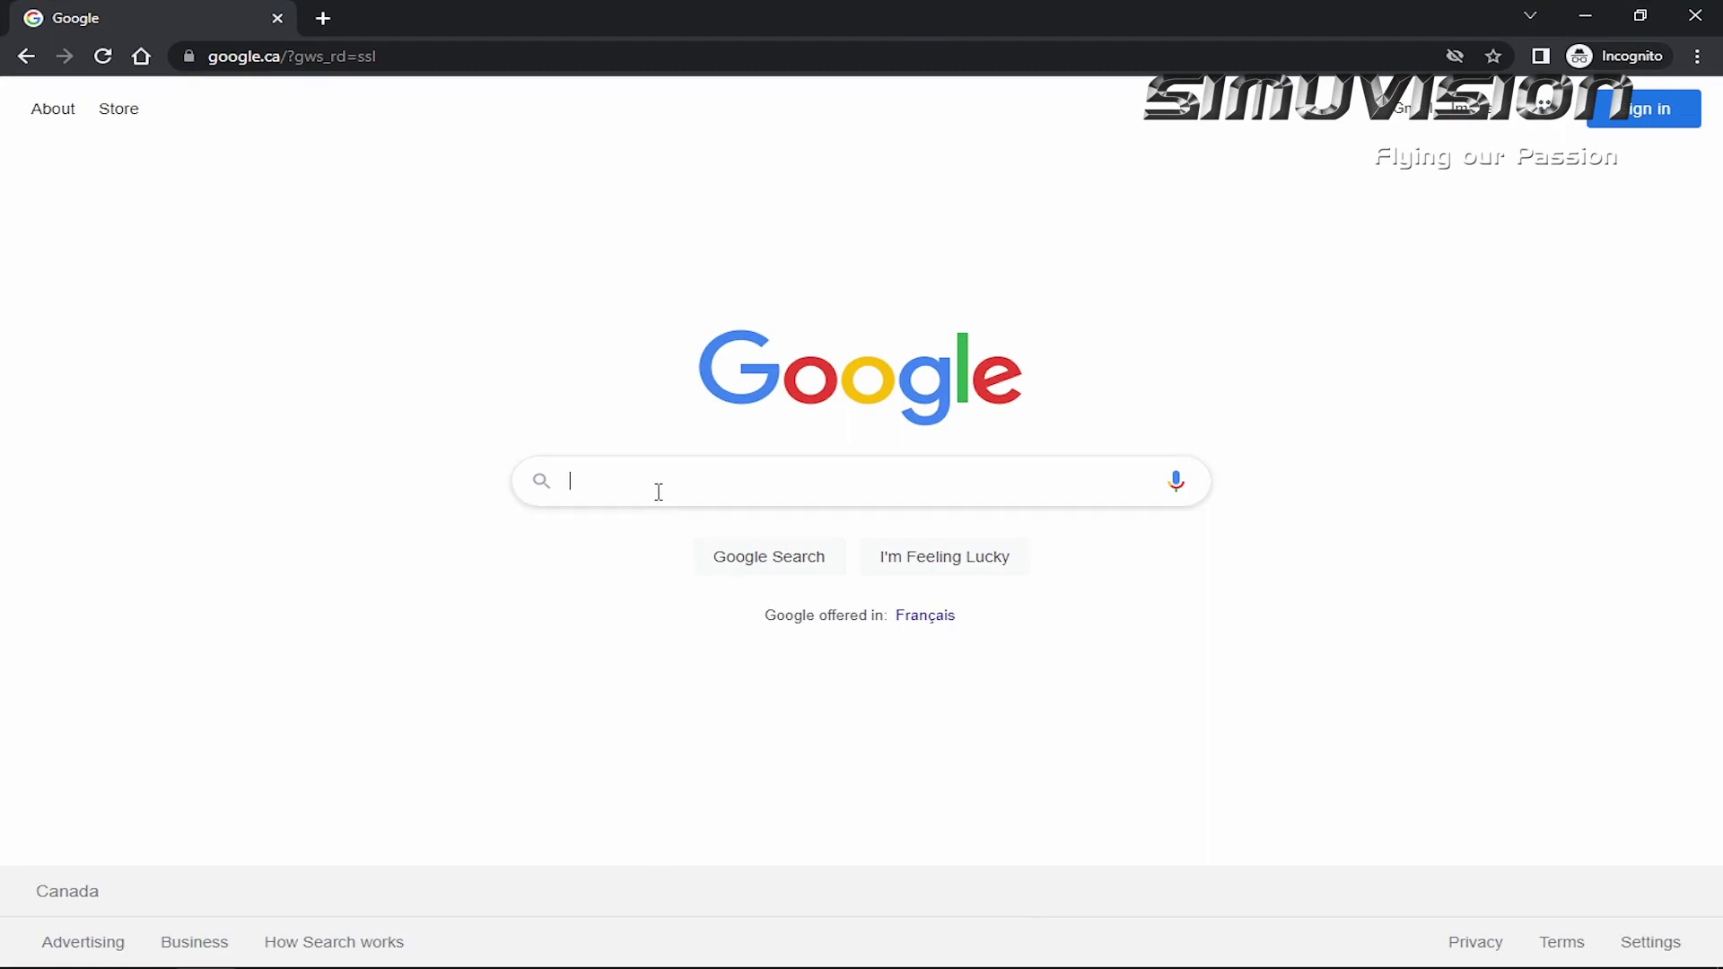
# - Search Google for "spad.next" and open the SPAD.neXt home page from the results
pyautogui.click(661, 492)
pyautogui.write('sp')
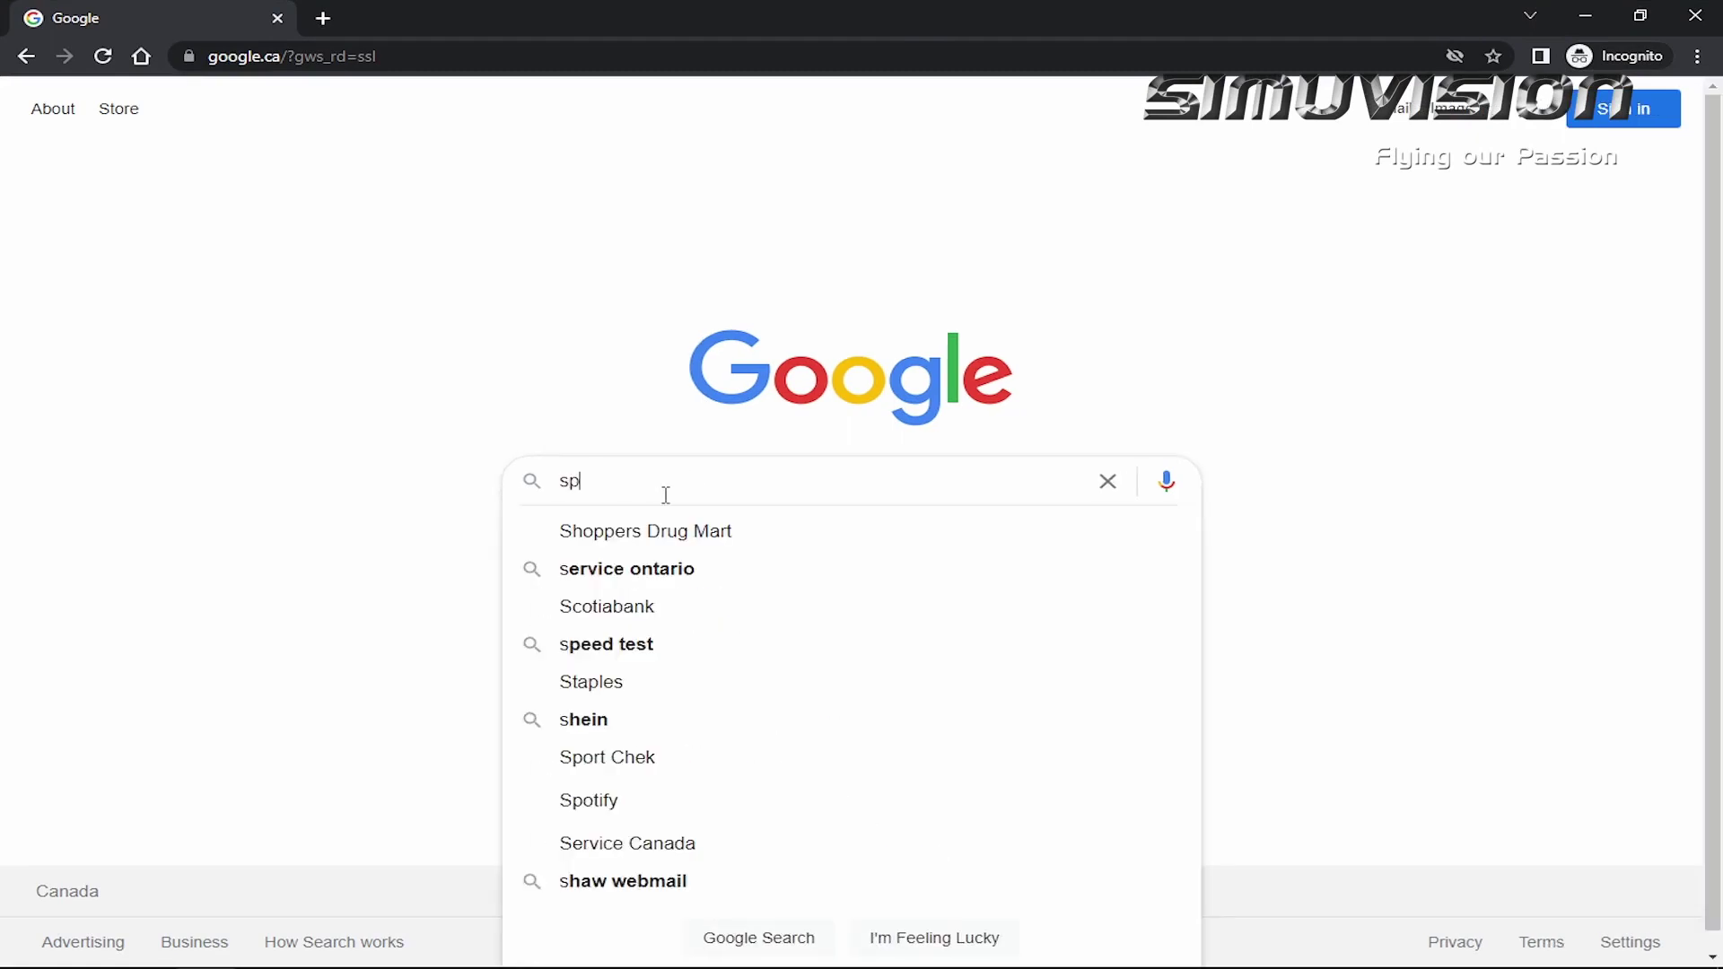
pyautogui.write('ad.next')
pyautogui.press('Return')
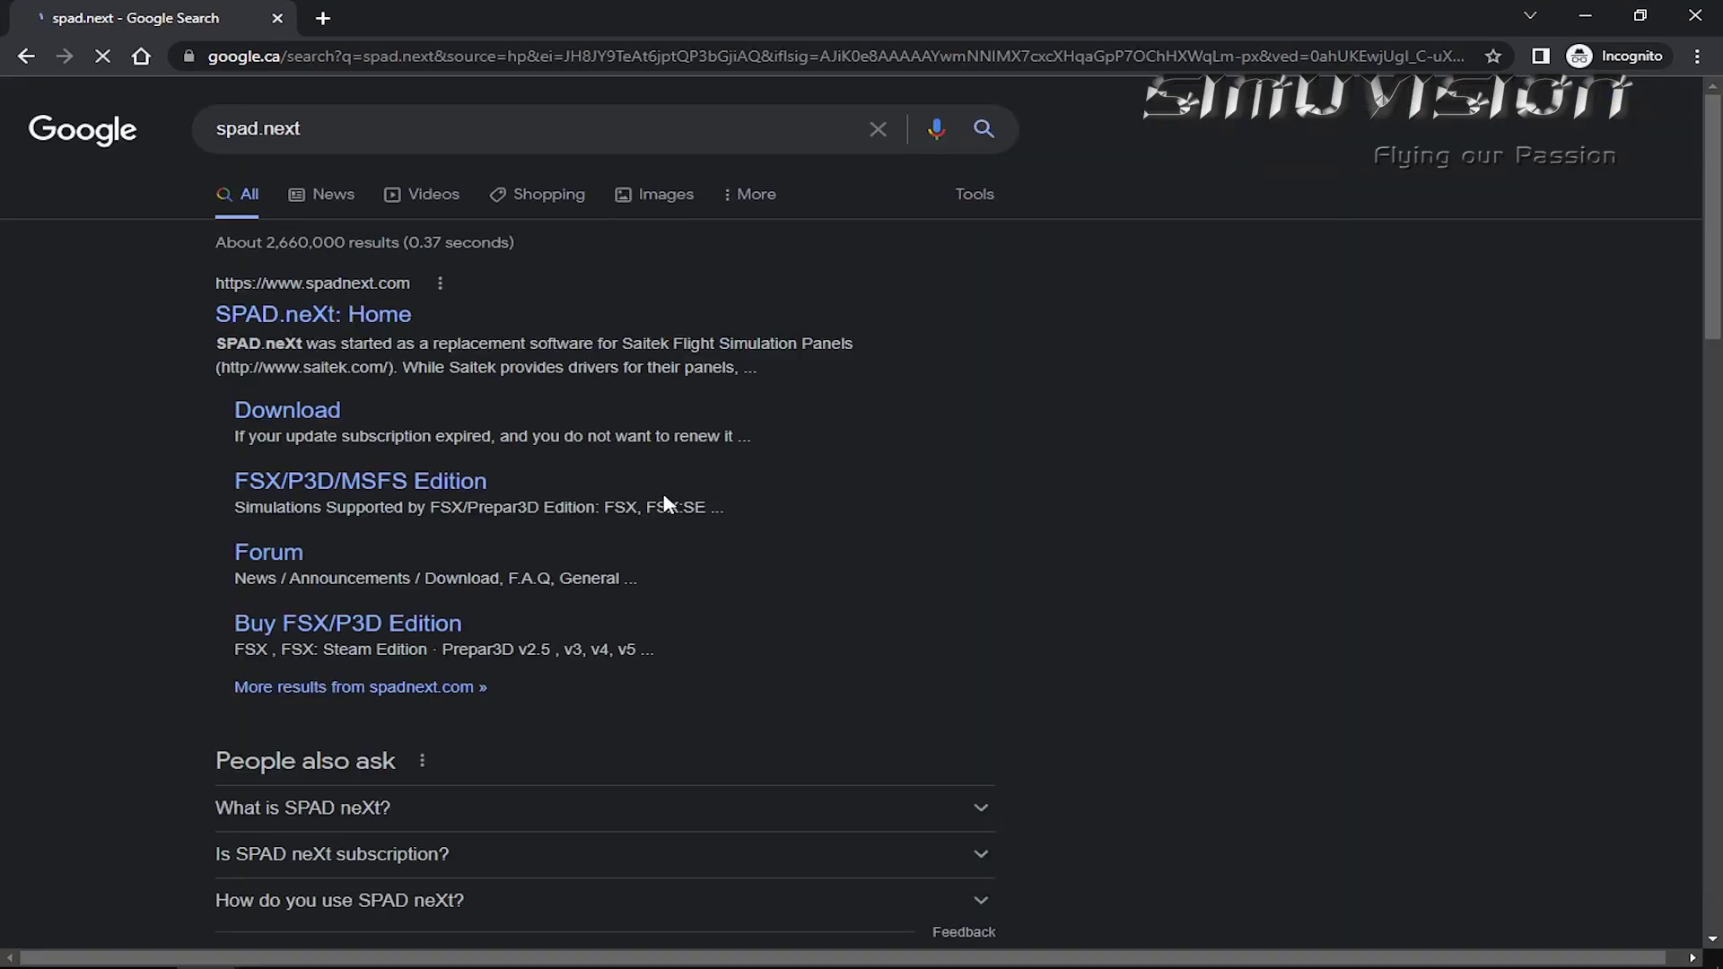
pyautogui.click(339, 320)
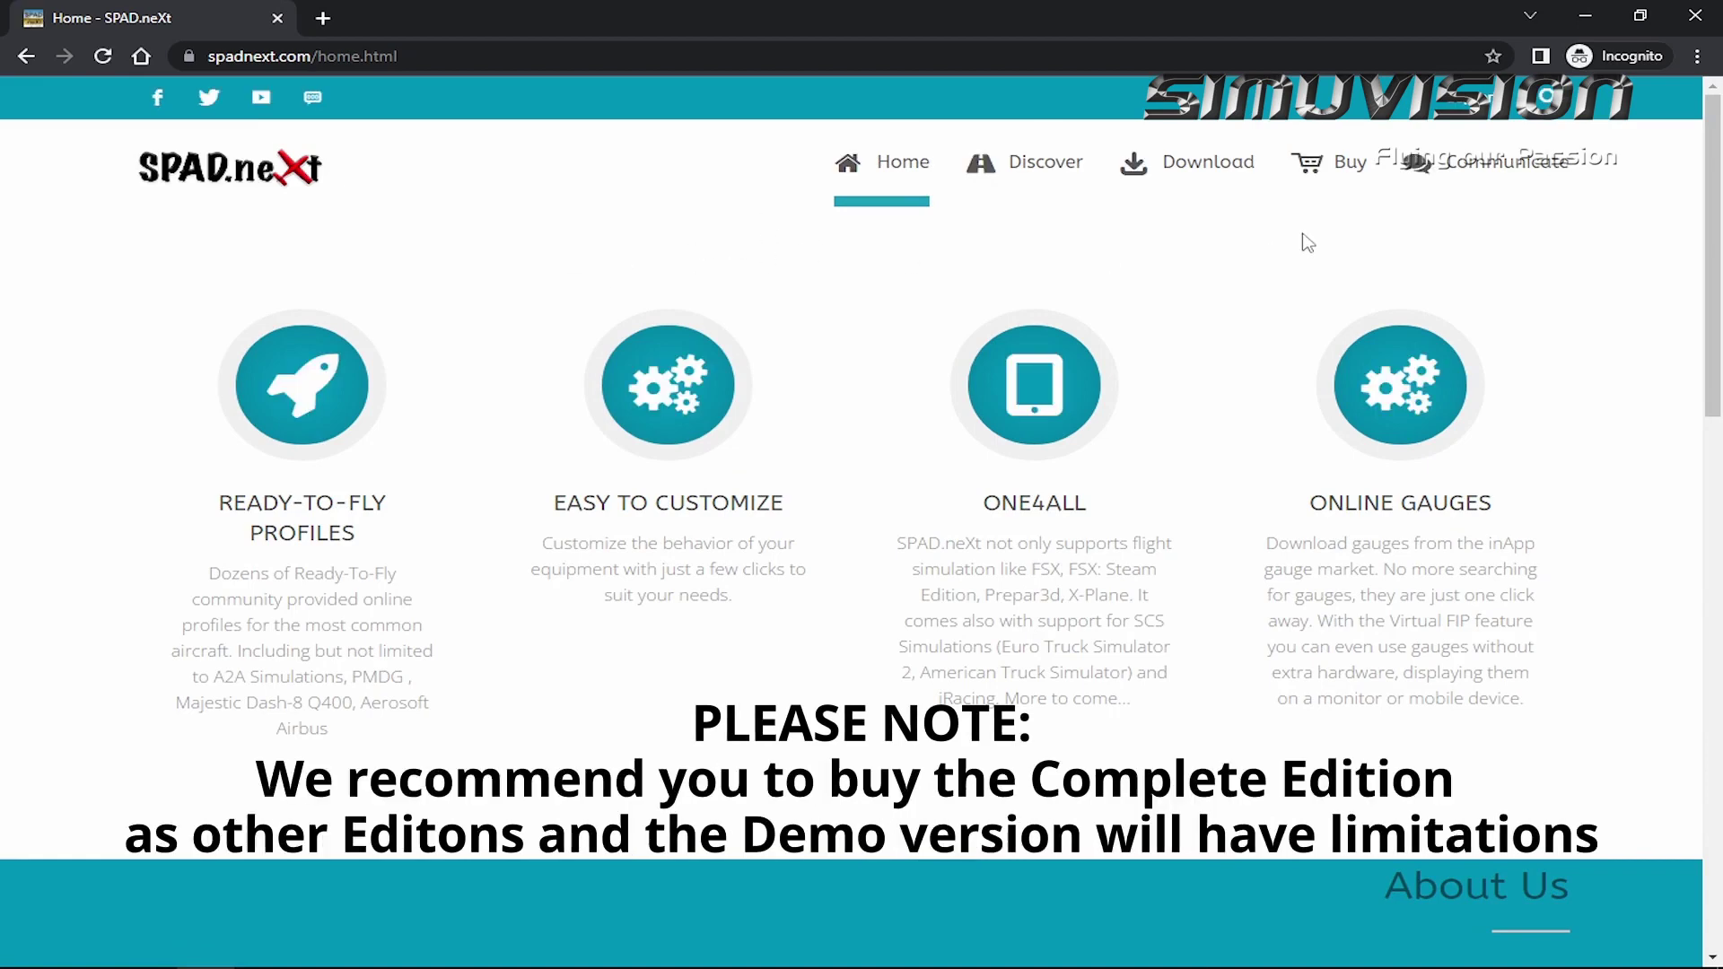
# - Go to the SPAD.neXt download page and download the most recent version, SPAD.neXt.0.9.11.5.Setup.zip
pyautogui.moveTo(1184, 175)
pyautogui.click(1189, 235)
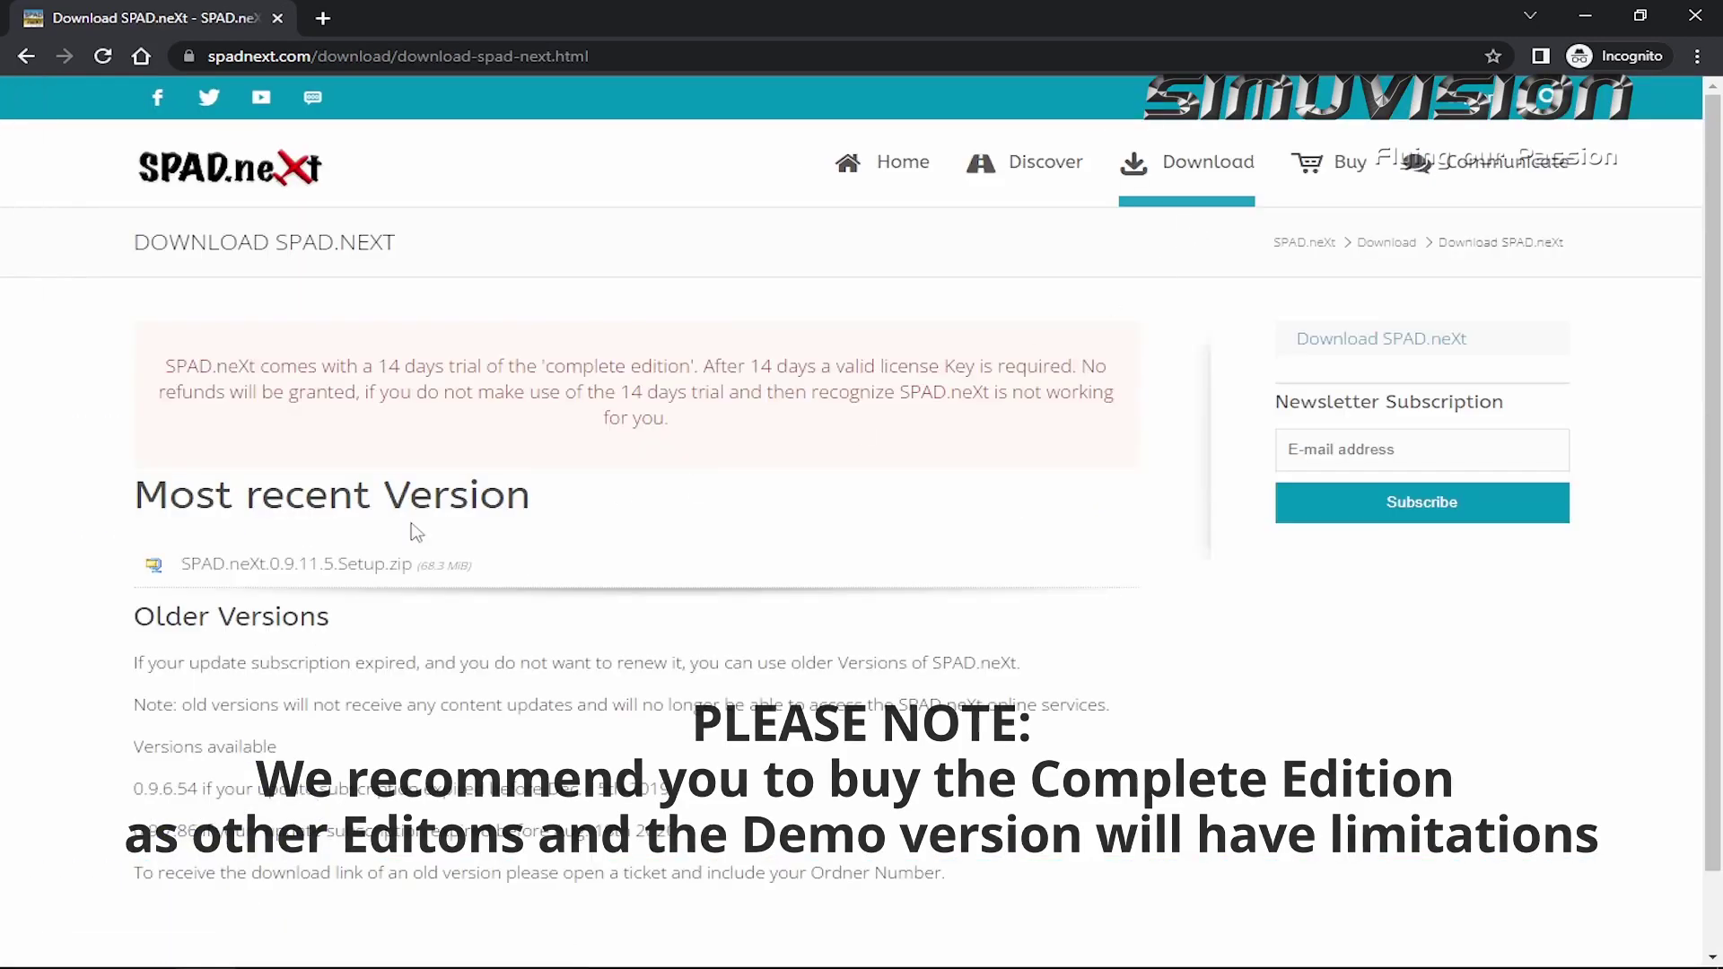
pyautogui.click(285, 578)
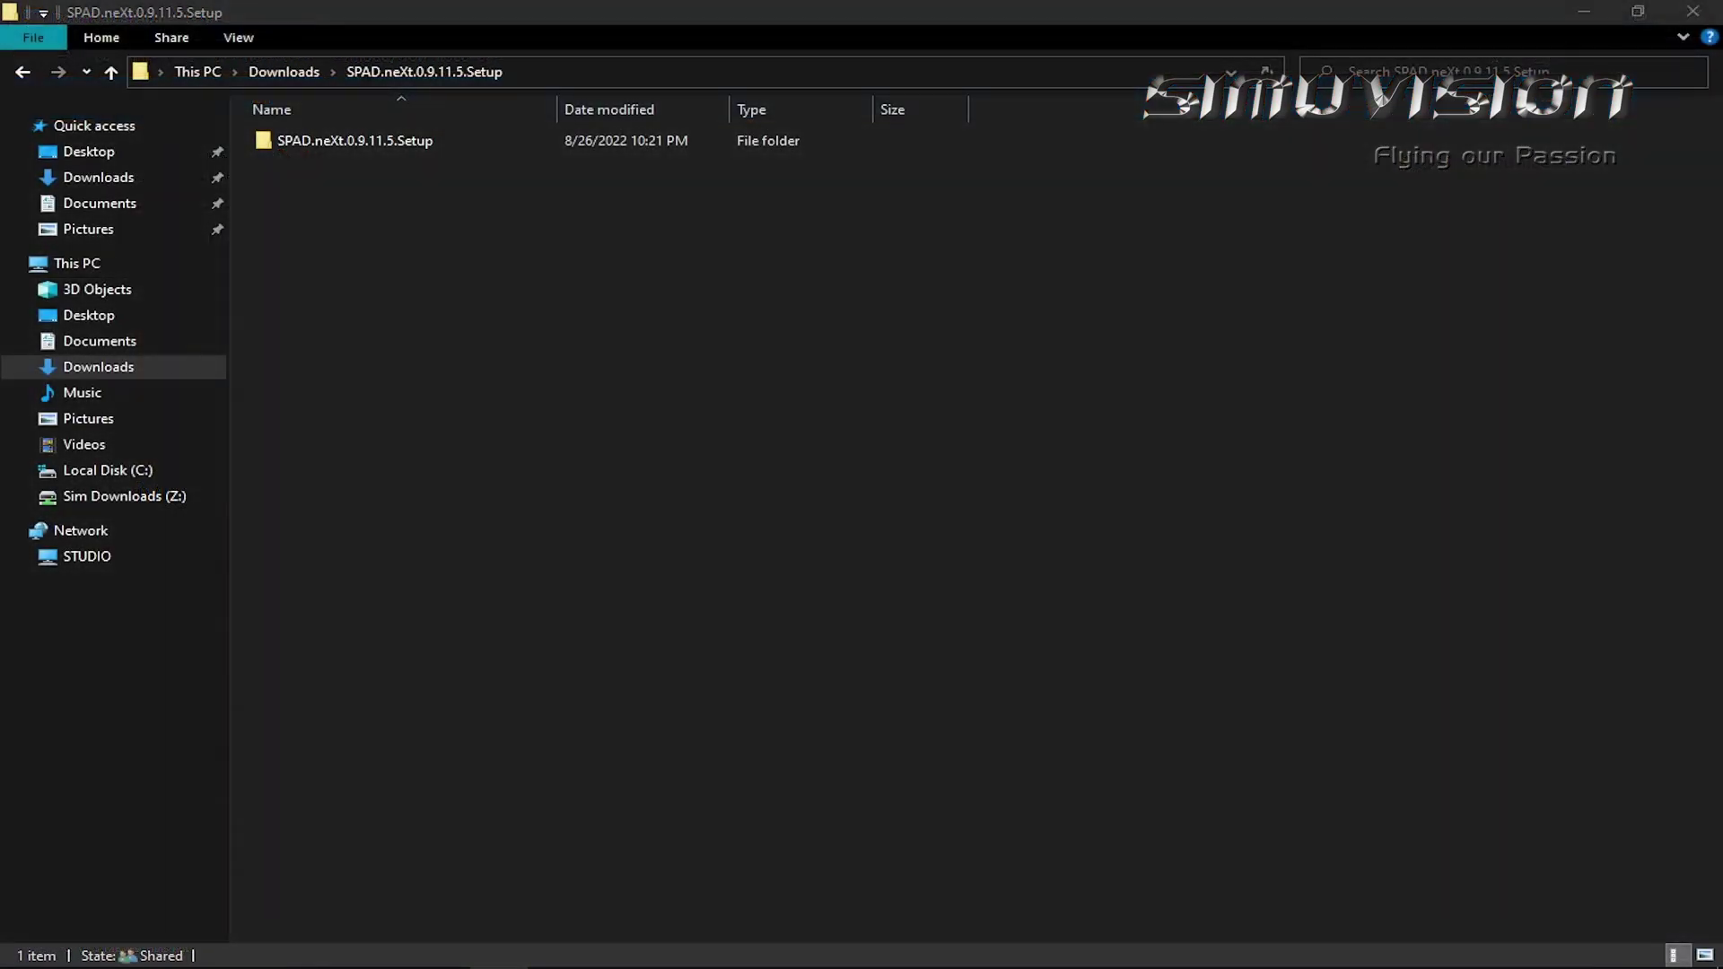
# - Run SPAD.neXt.0.9.11.5.Setup.exe from the extracted setup folder in Downloads, allowing it past the SmartScreen block
pyautogui.doubleClick(388, 142)
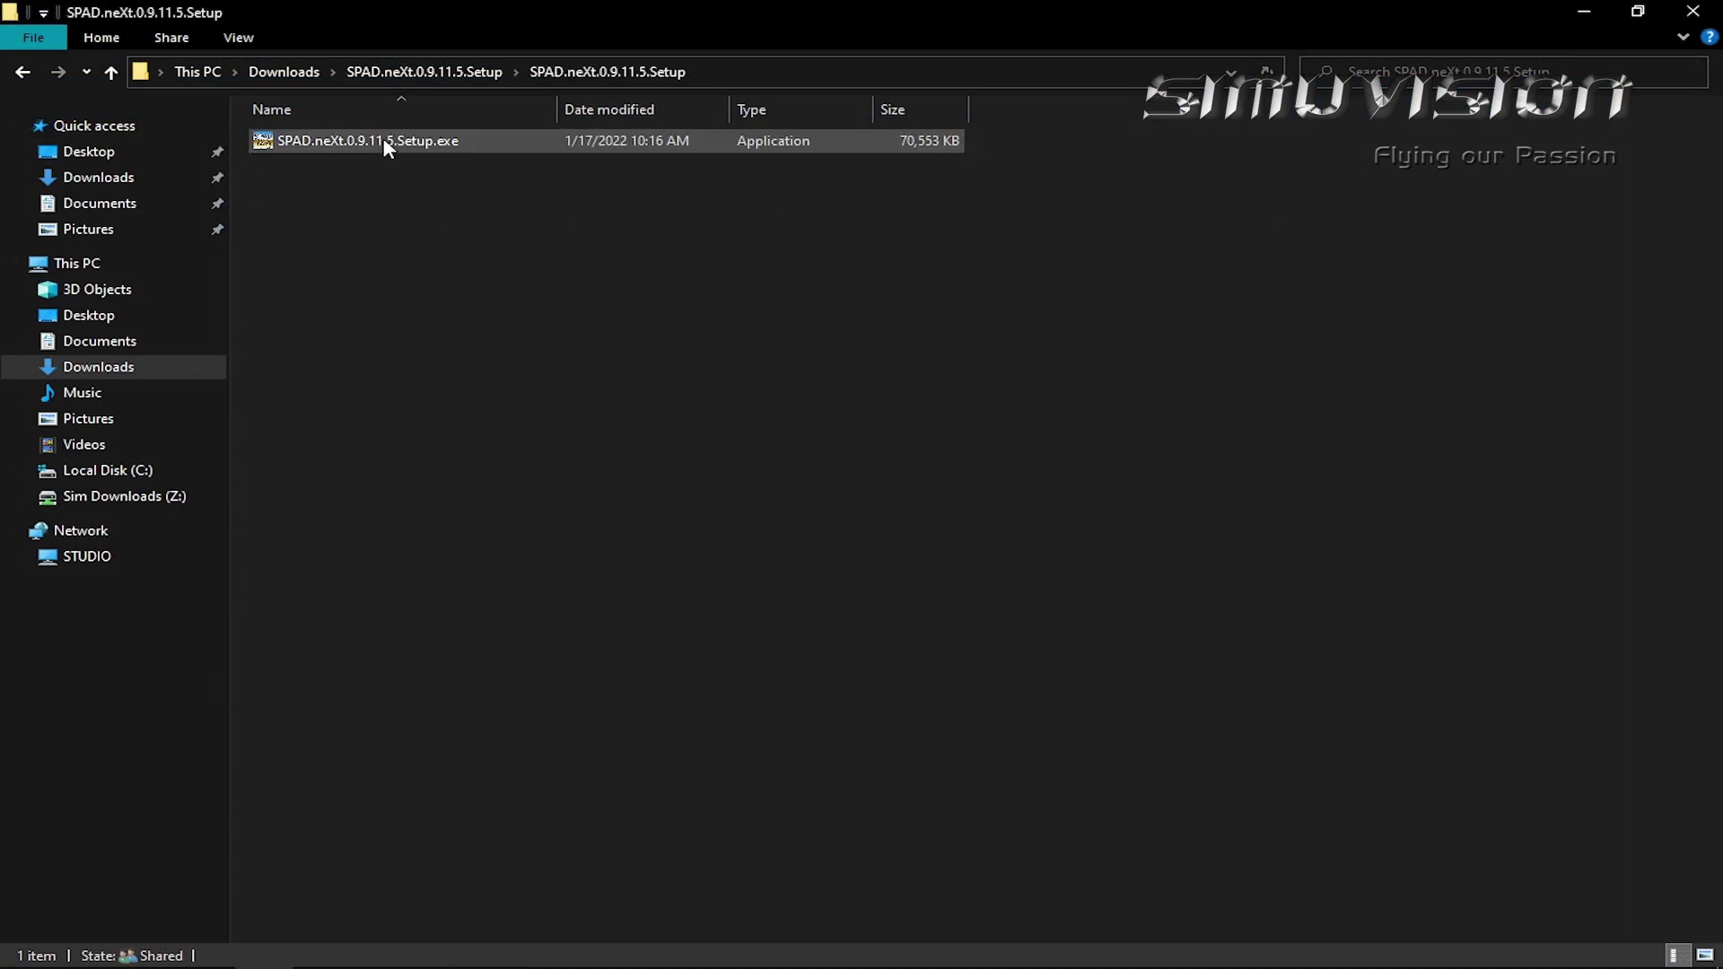
pyautogui.doubleClick(382, 142)
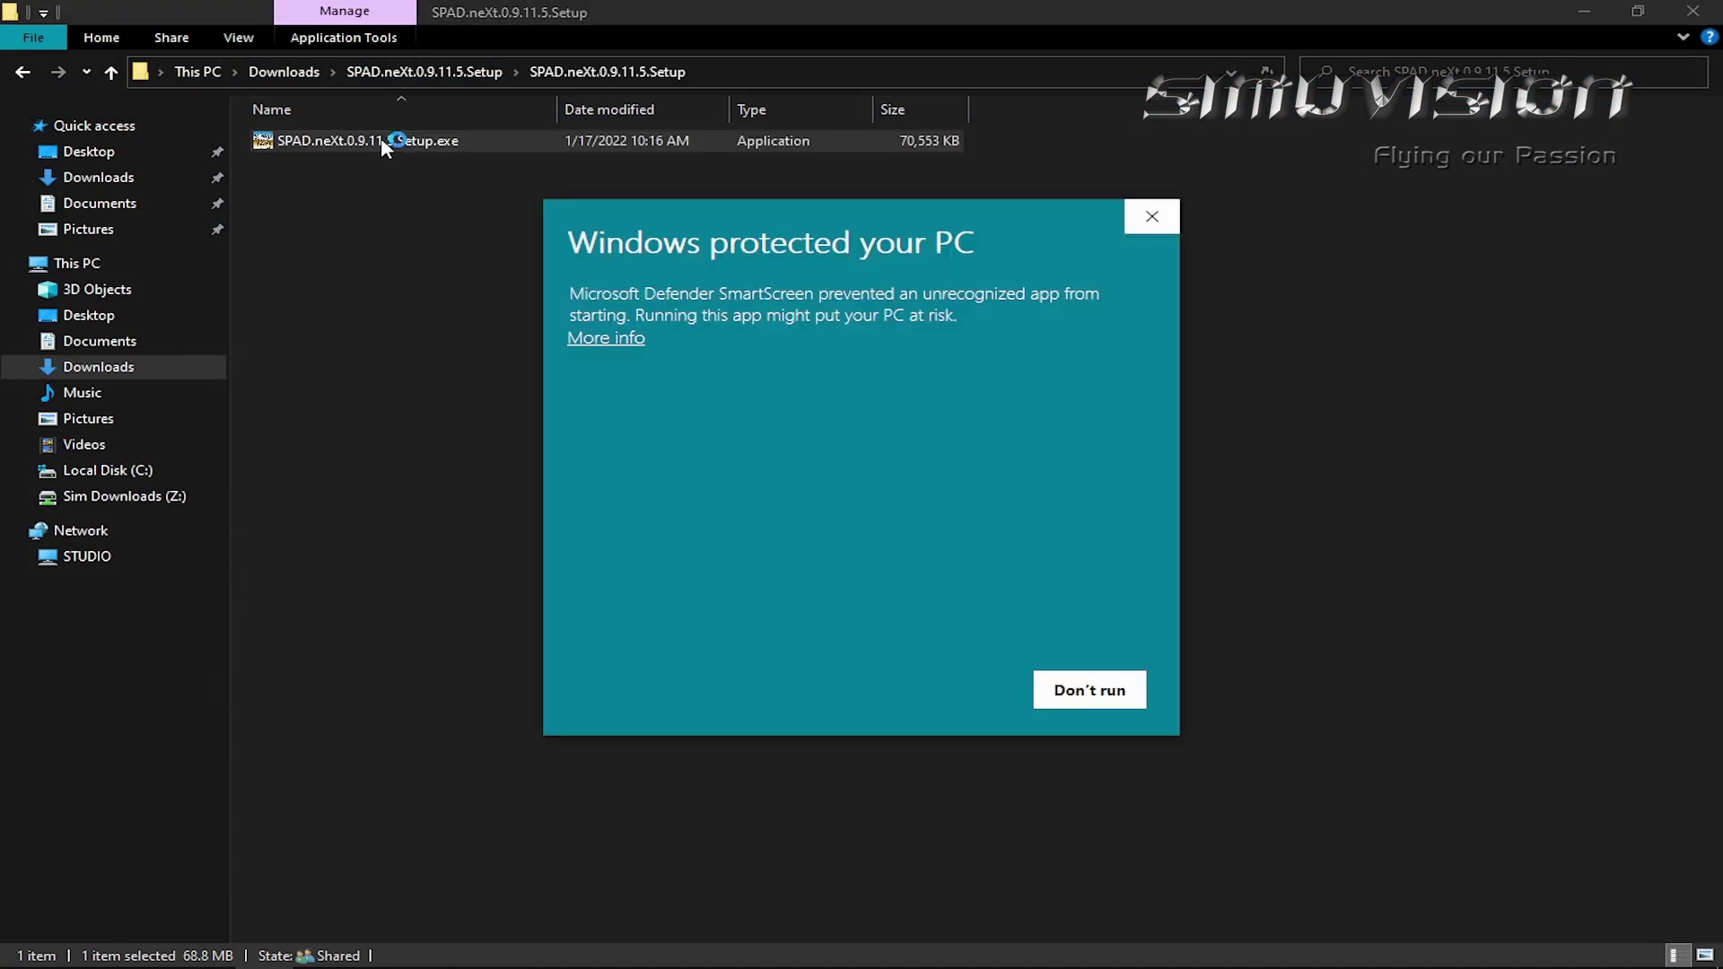
pyautogui.click(629, 345)
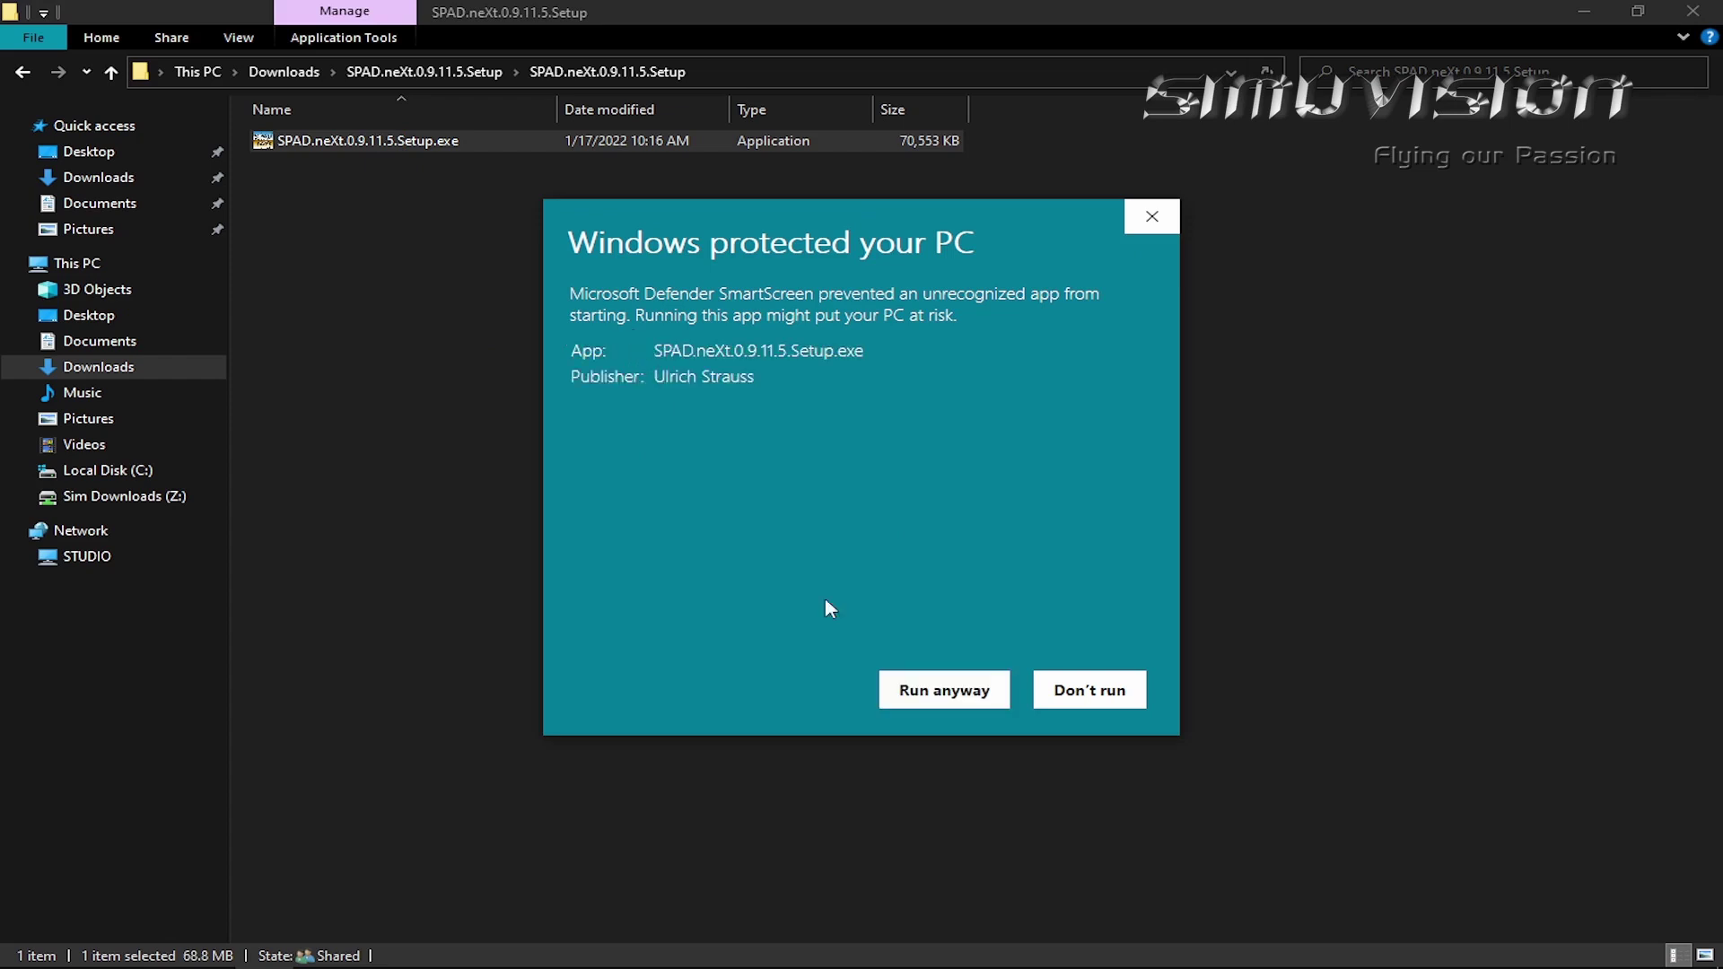
pyautogui.click(959, 705)
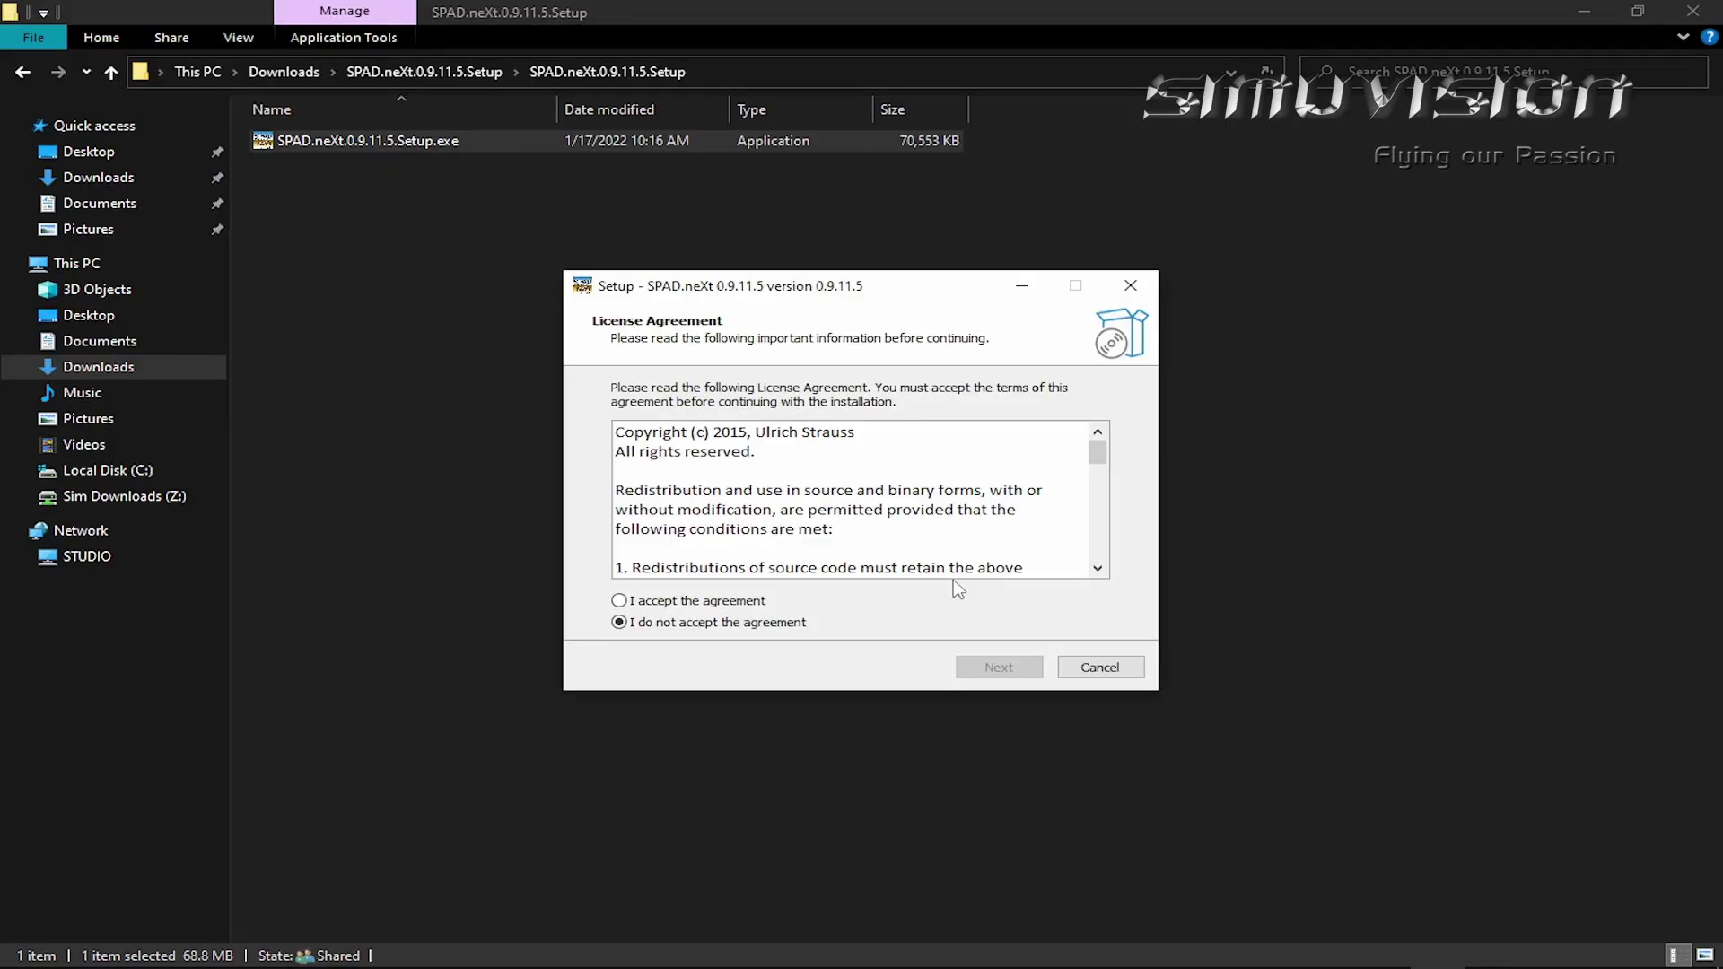
# - Accept the license agreement and install SPAD.neXt with the default SPAD.neXt Start Menu folder and no desktop shortcut
pyautogui.click(730, 602)
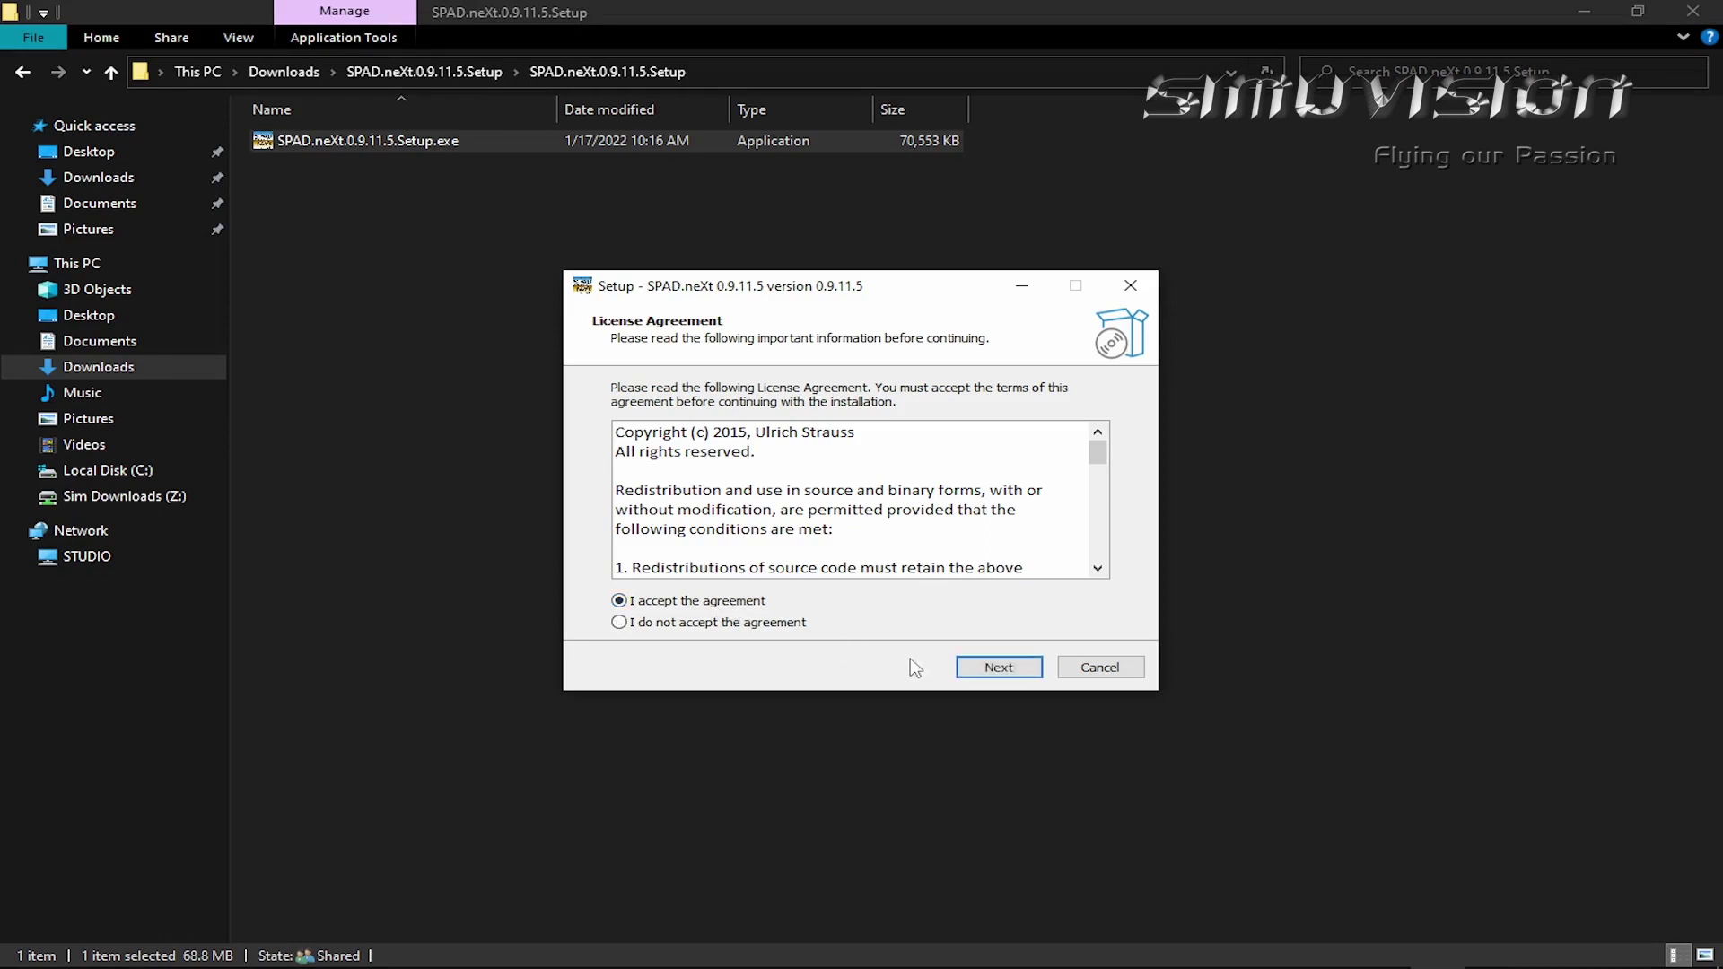
pyautogui.click(969, 671)
pyautogui.click(968, 672)
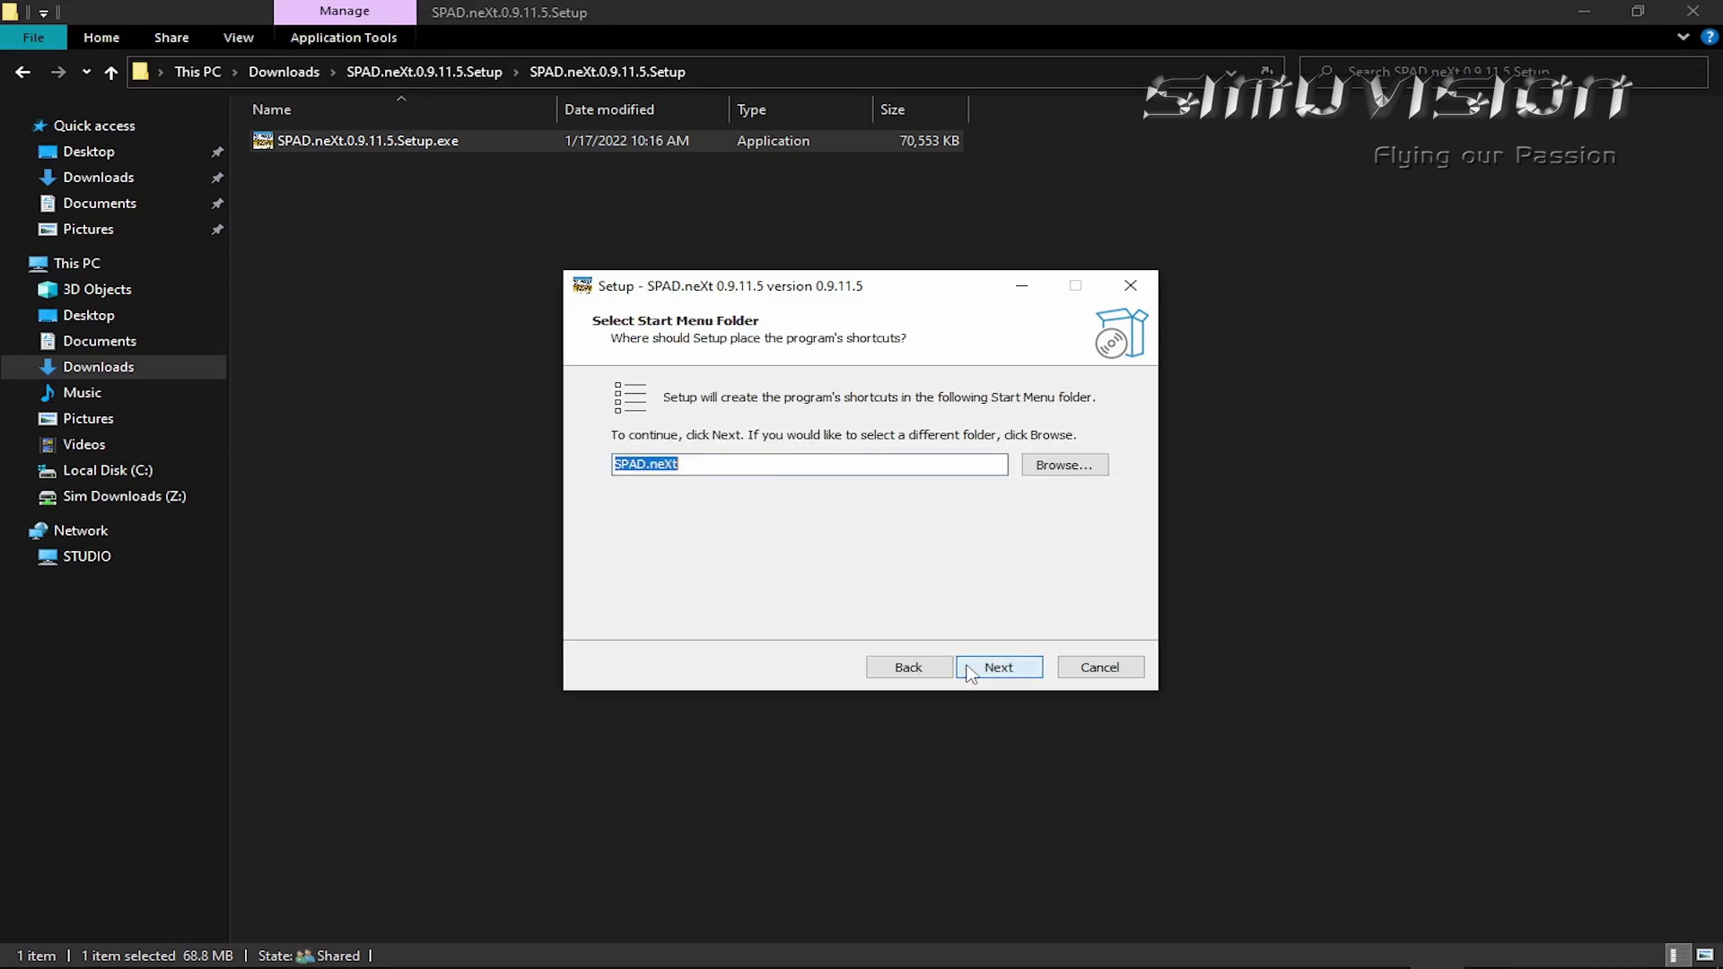
pyautogui.click(968, 671)
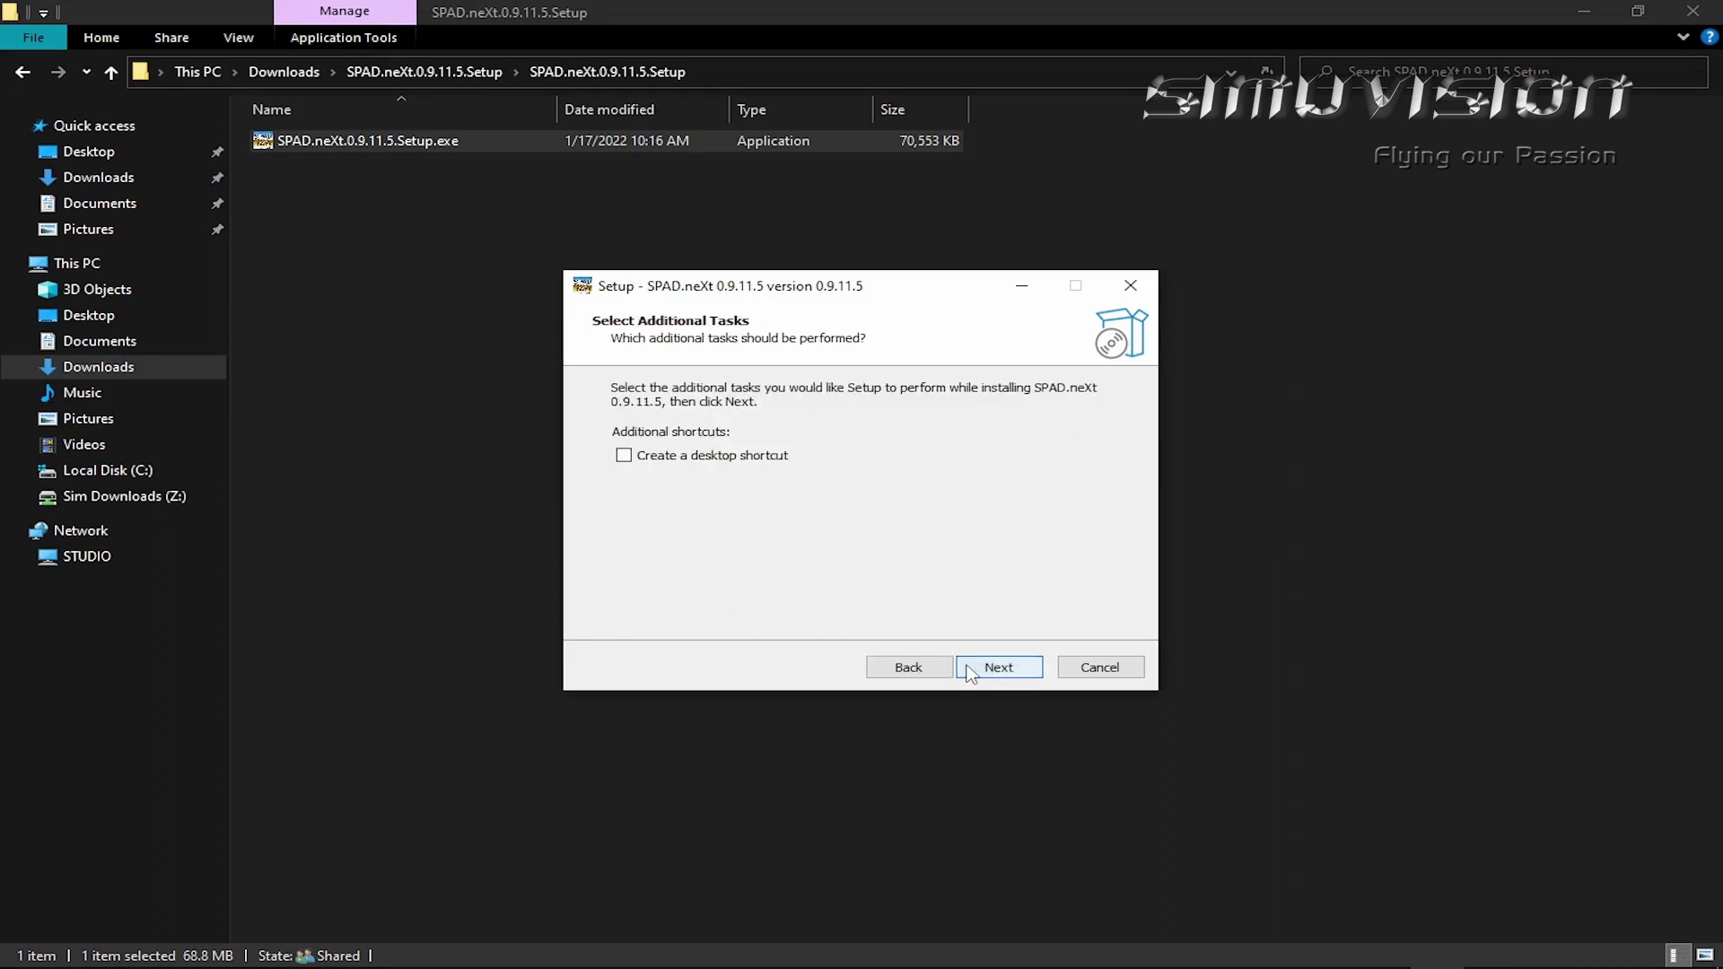
pyautogui.click(968, 671)
pyautogui.click(969, 671)
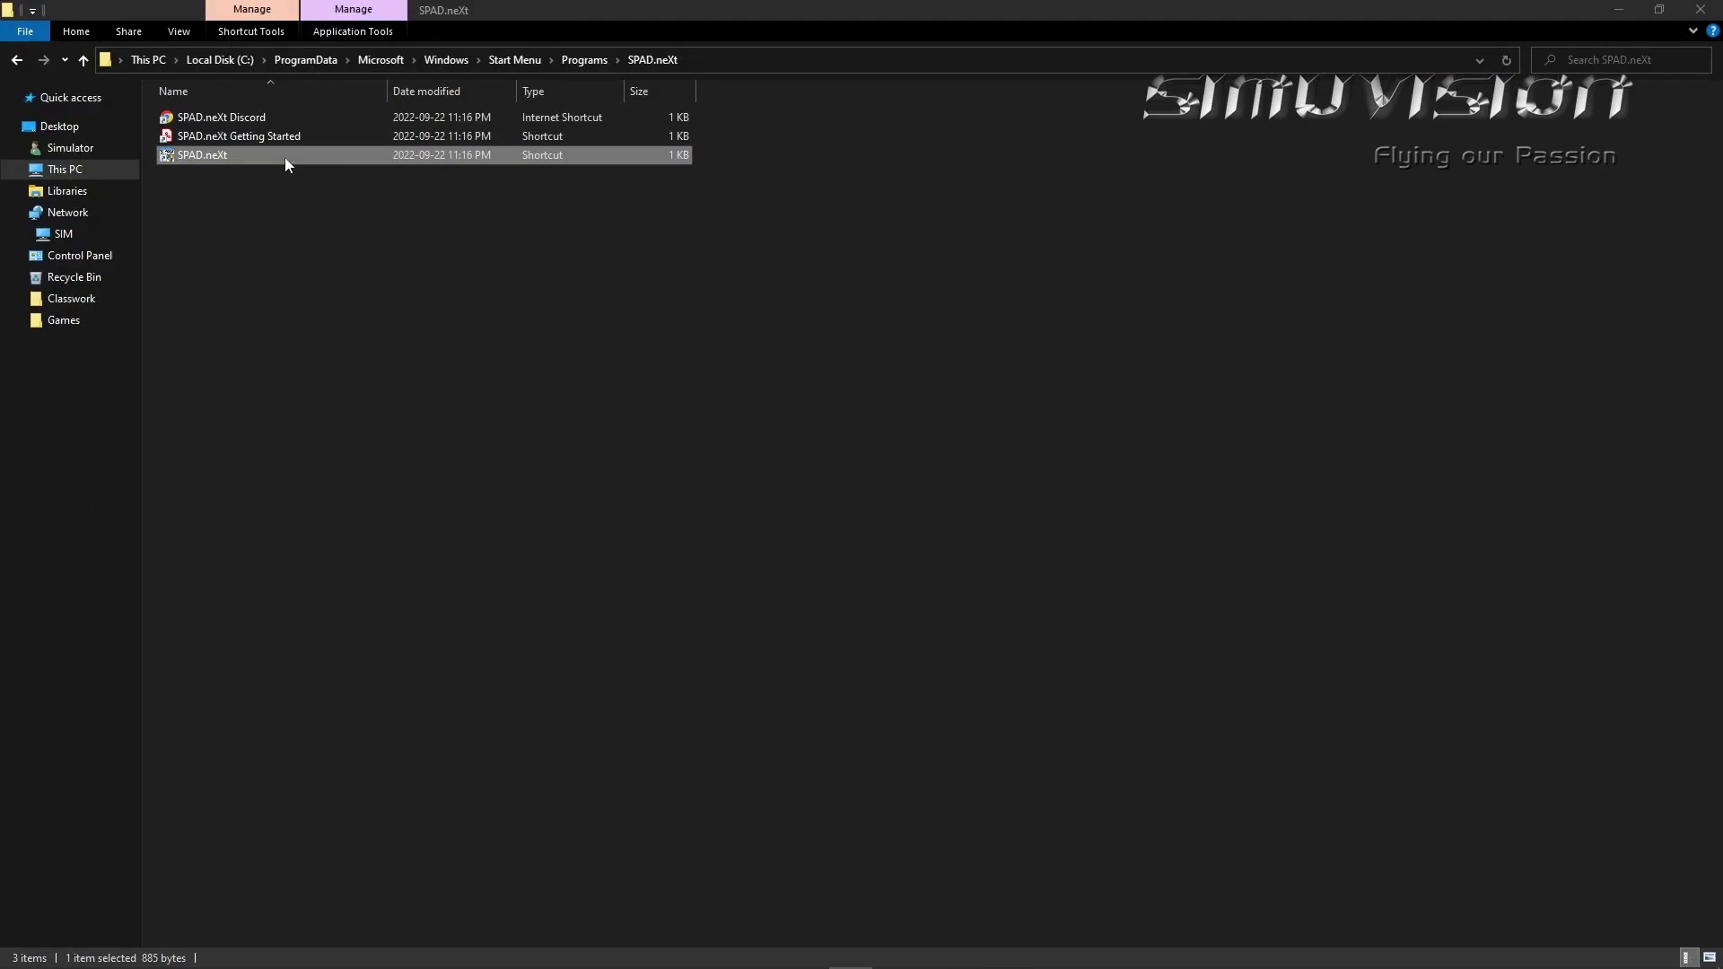
# - Launch SPAD.neXt from its Start Menu shortcut and acknowledge the license activation notice
pyautogui.doubleClick(297, 158)
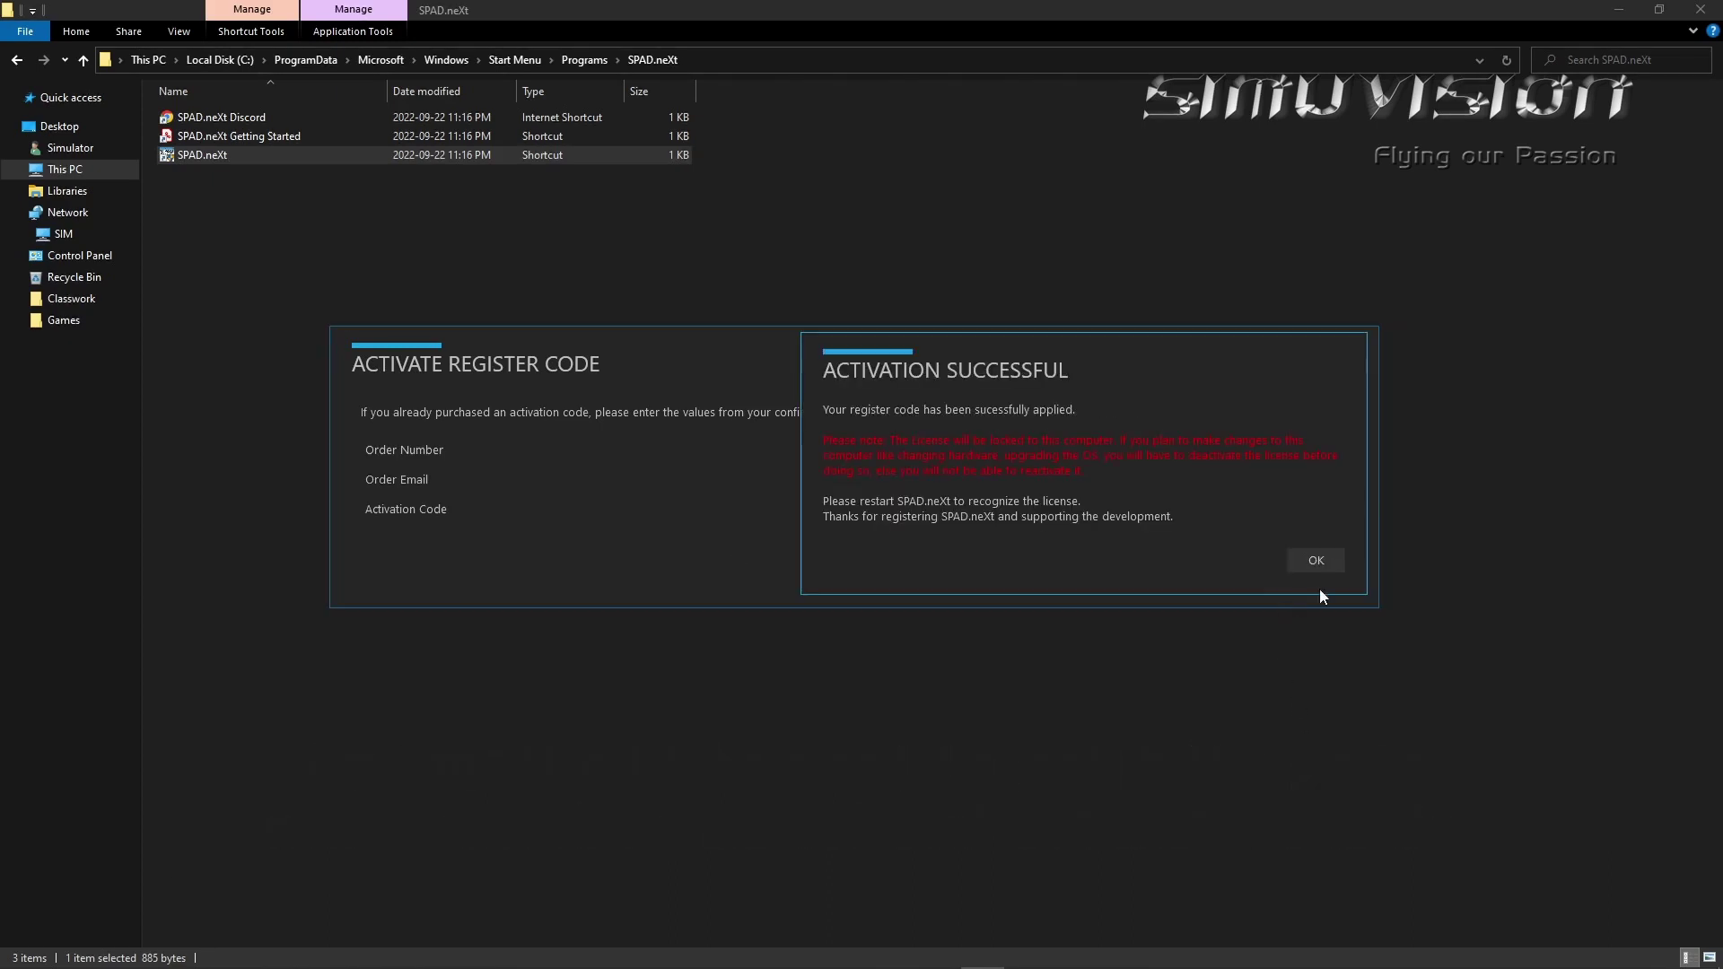
pyautogui.click(1316, 562)
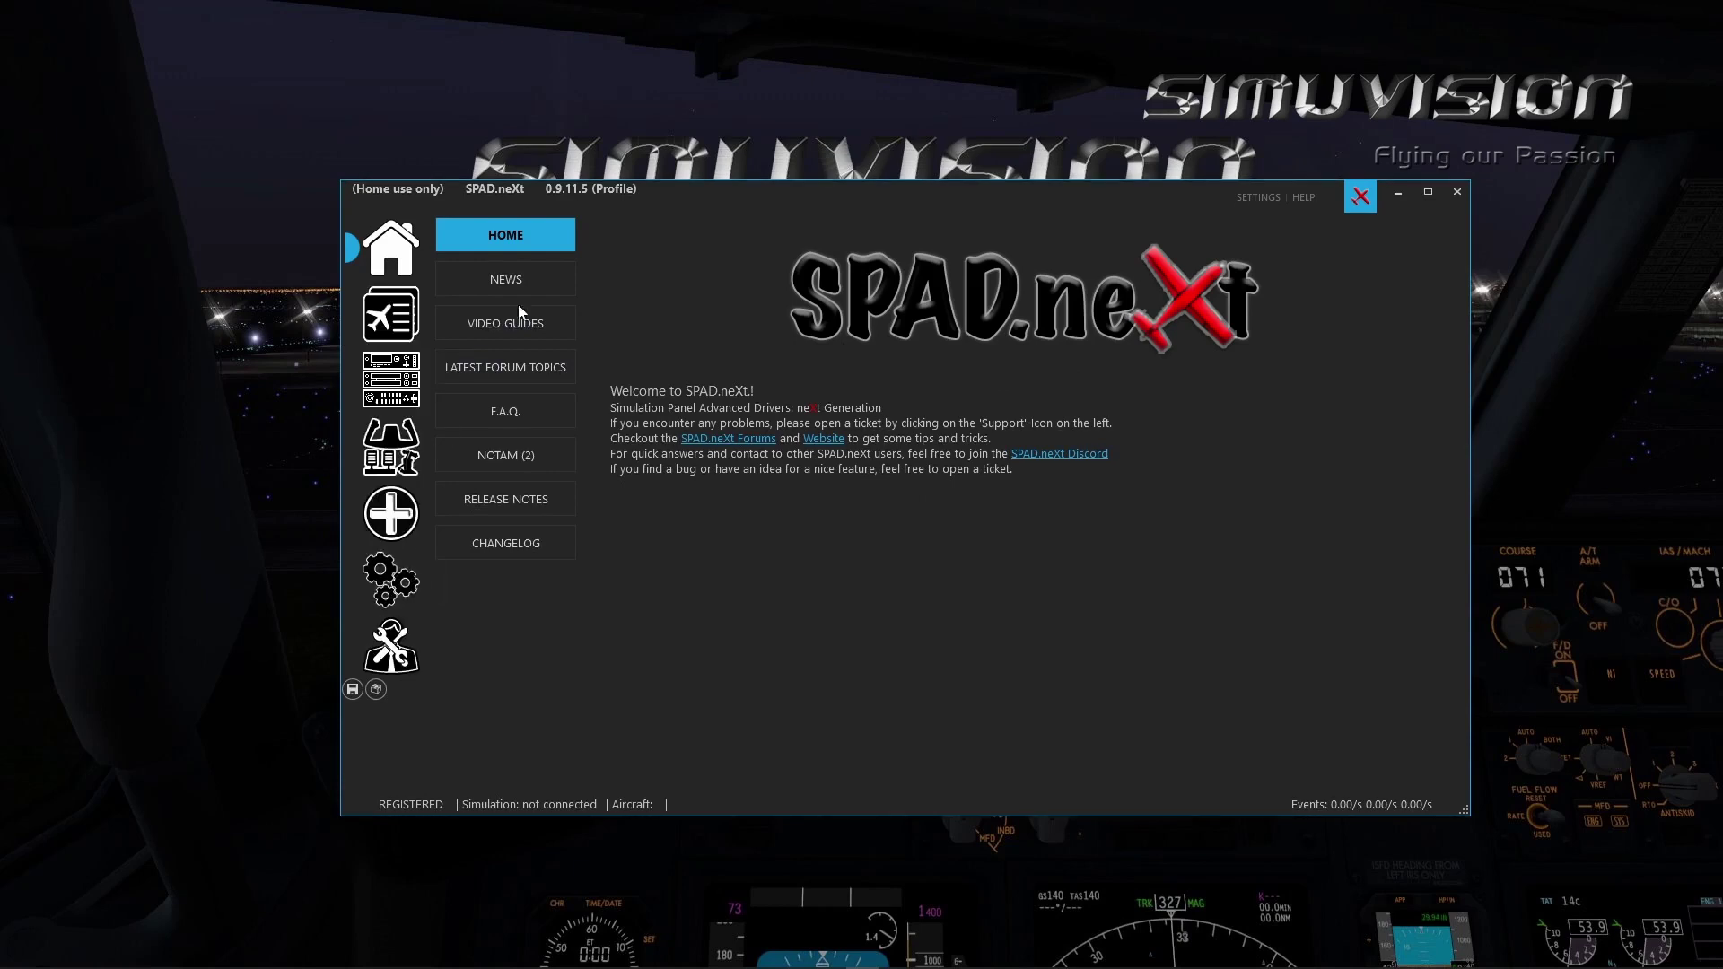
# - Examine the profiles, radio panel, joystick and yoke devices, add-ons, settings and support sections of SPAD.neXt
pyautogui.click(404, 328)
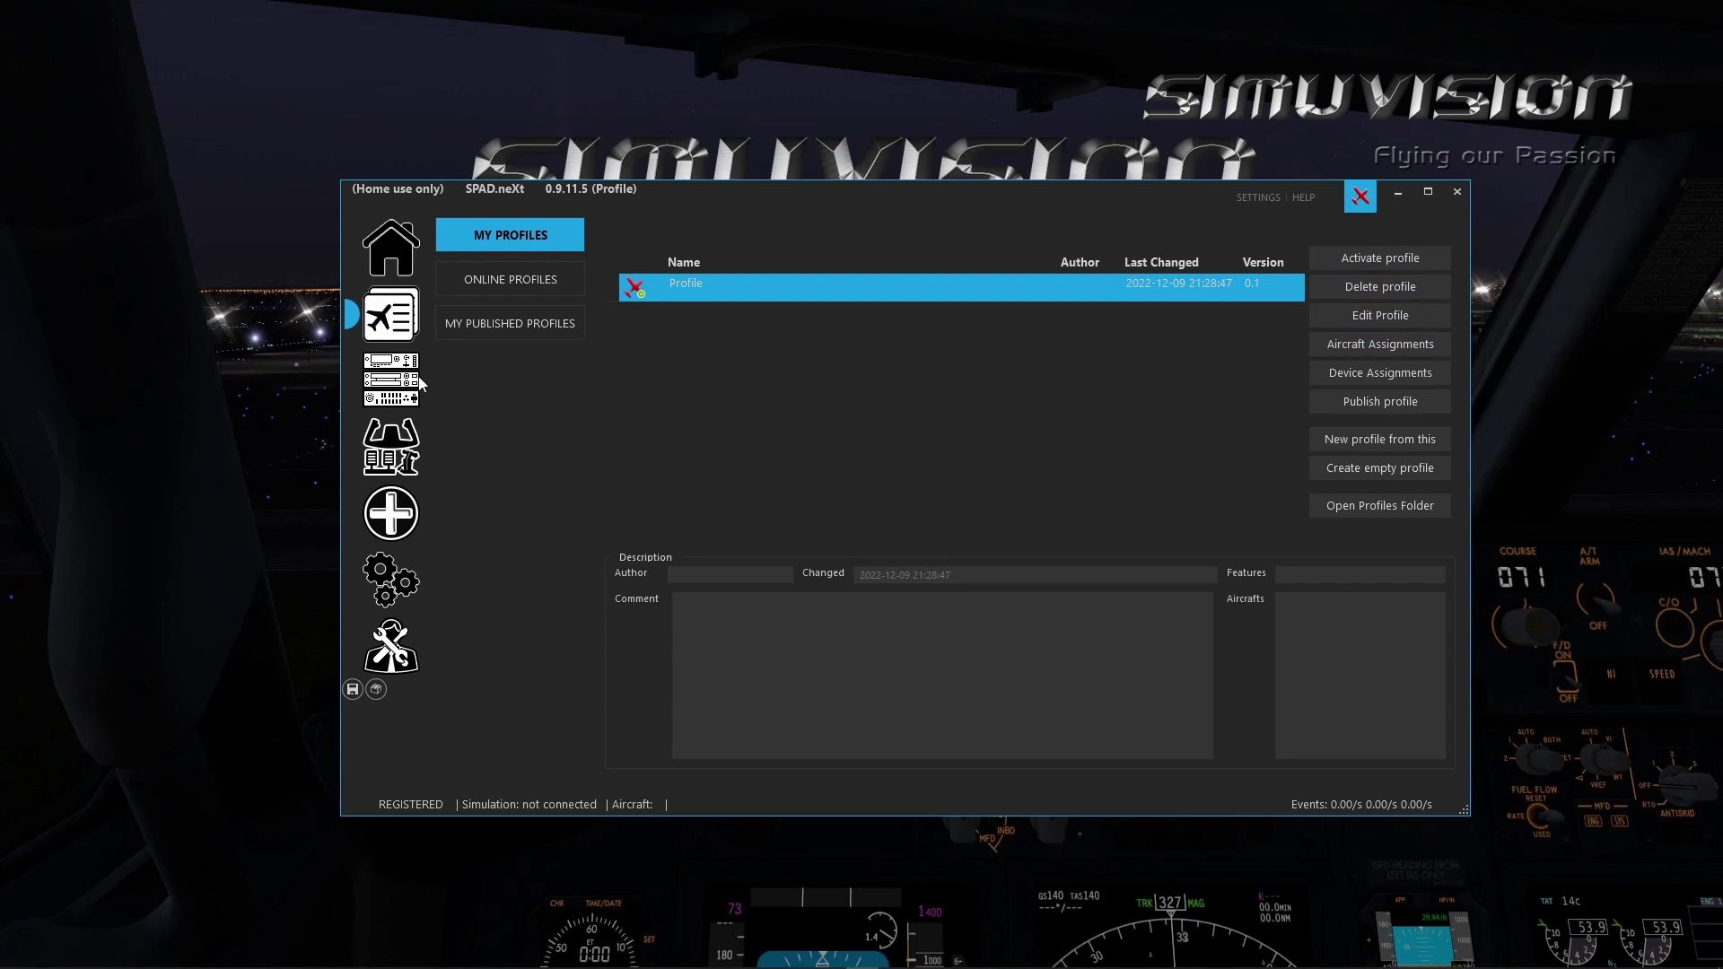
pyautogui.click(390, 381)
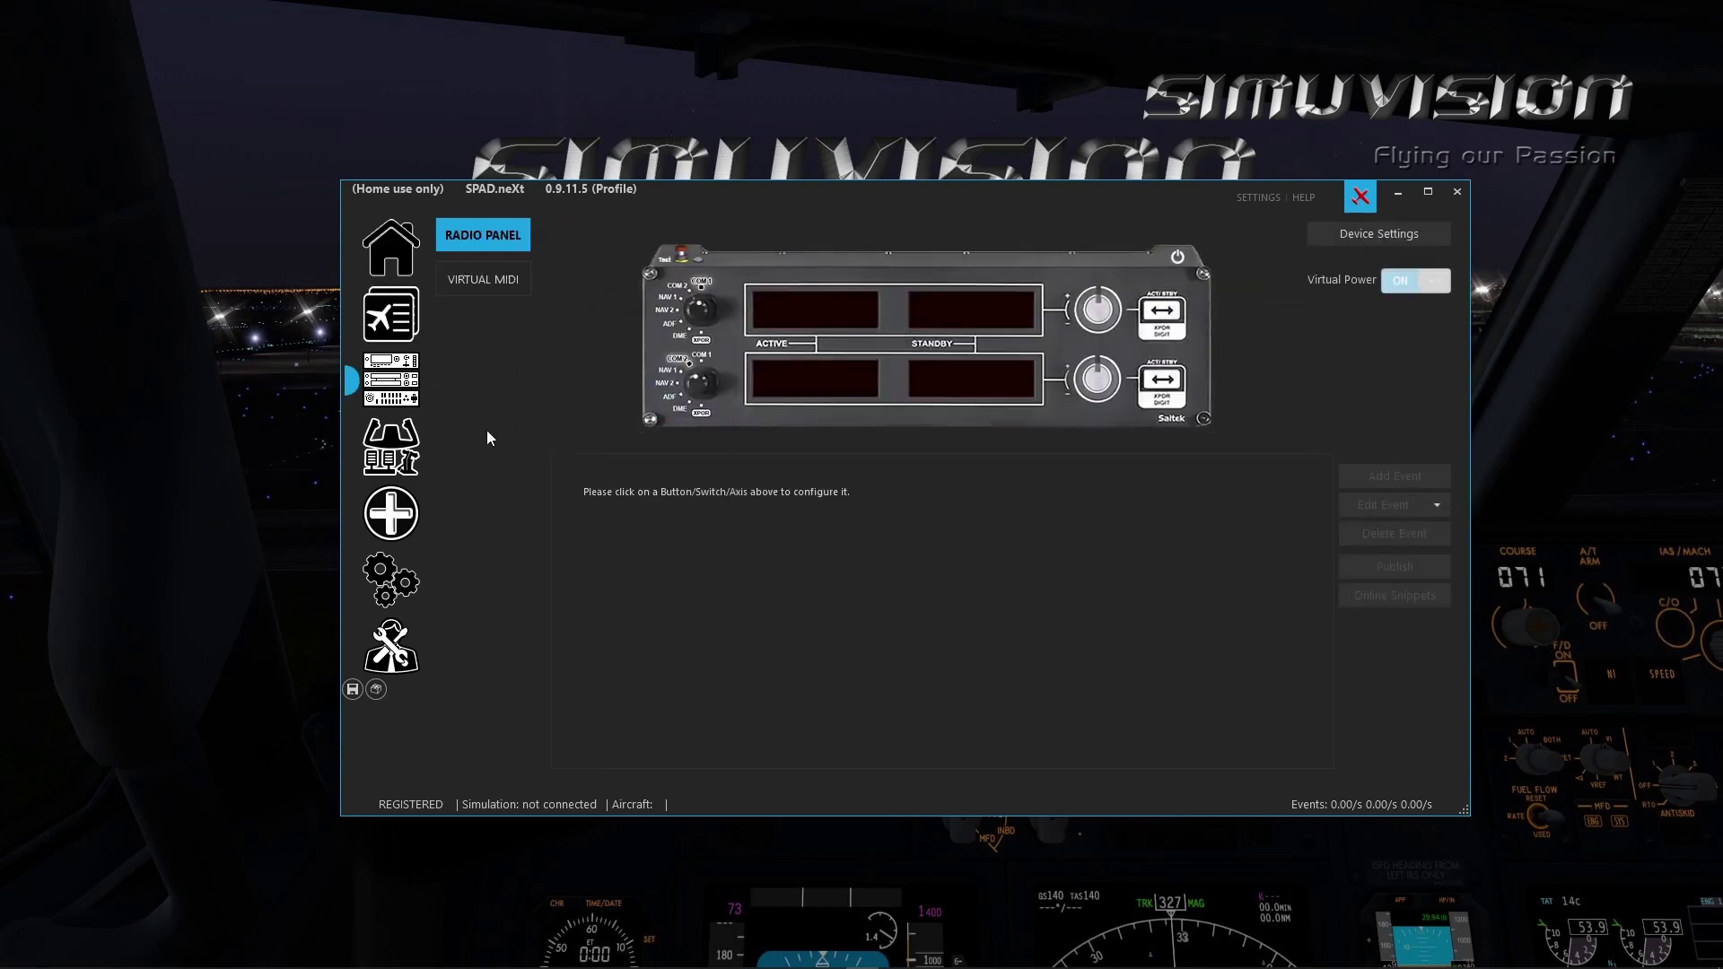
pyautogui.click(915, 323)
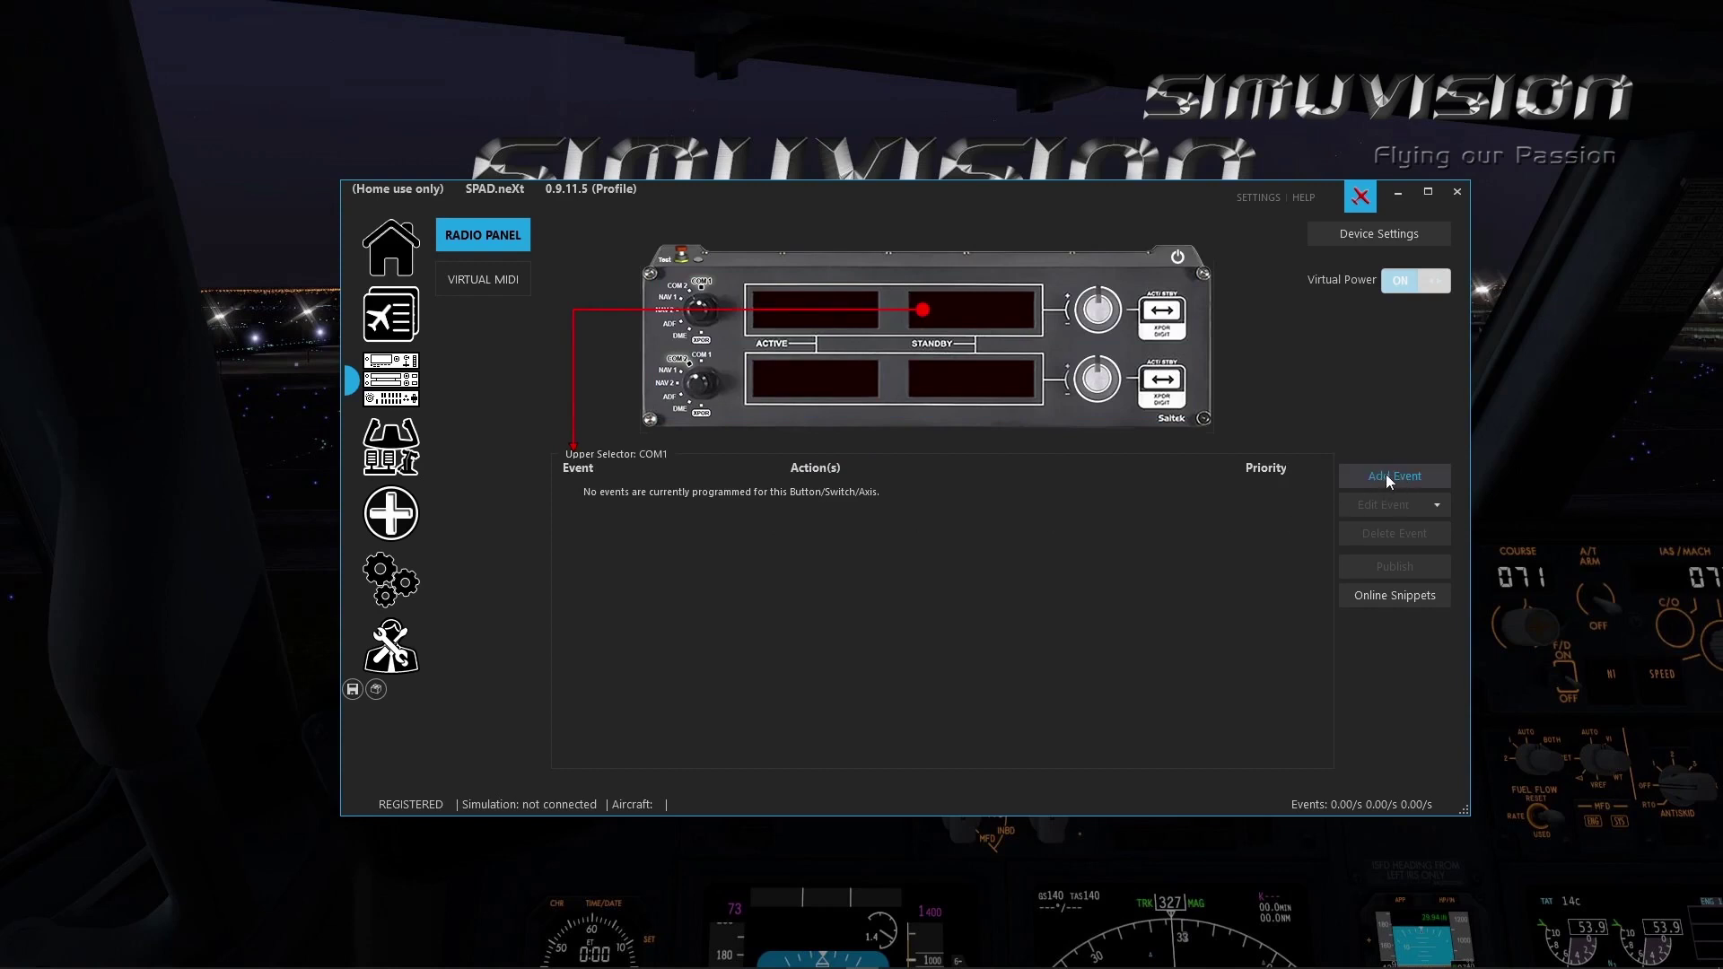
pyautogui.click(415, 450)
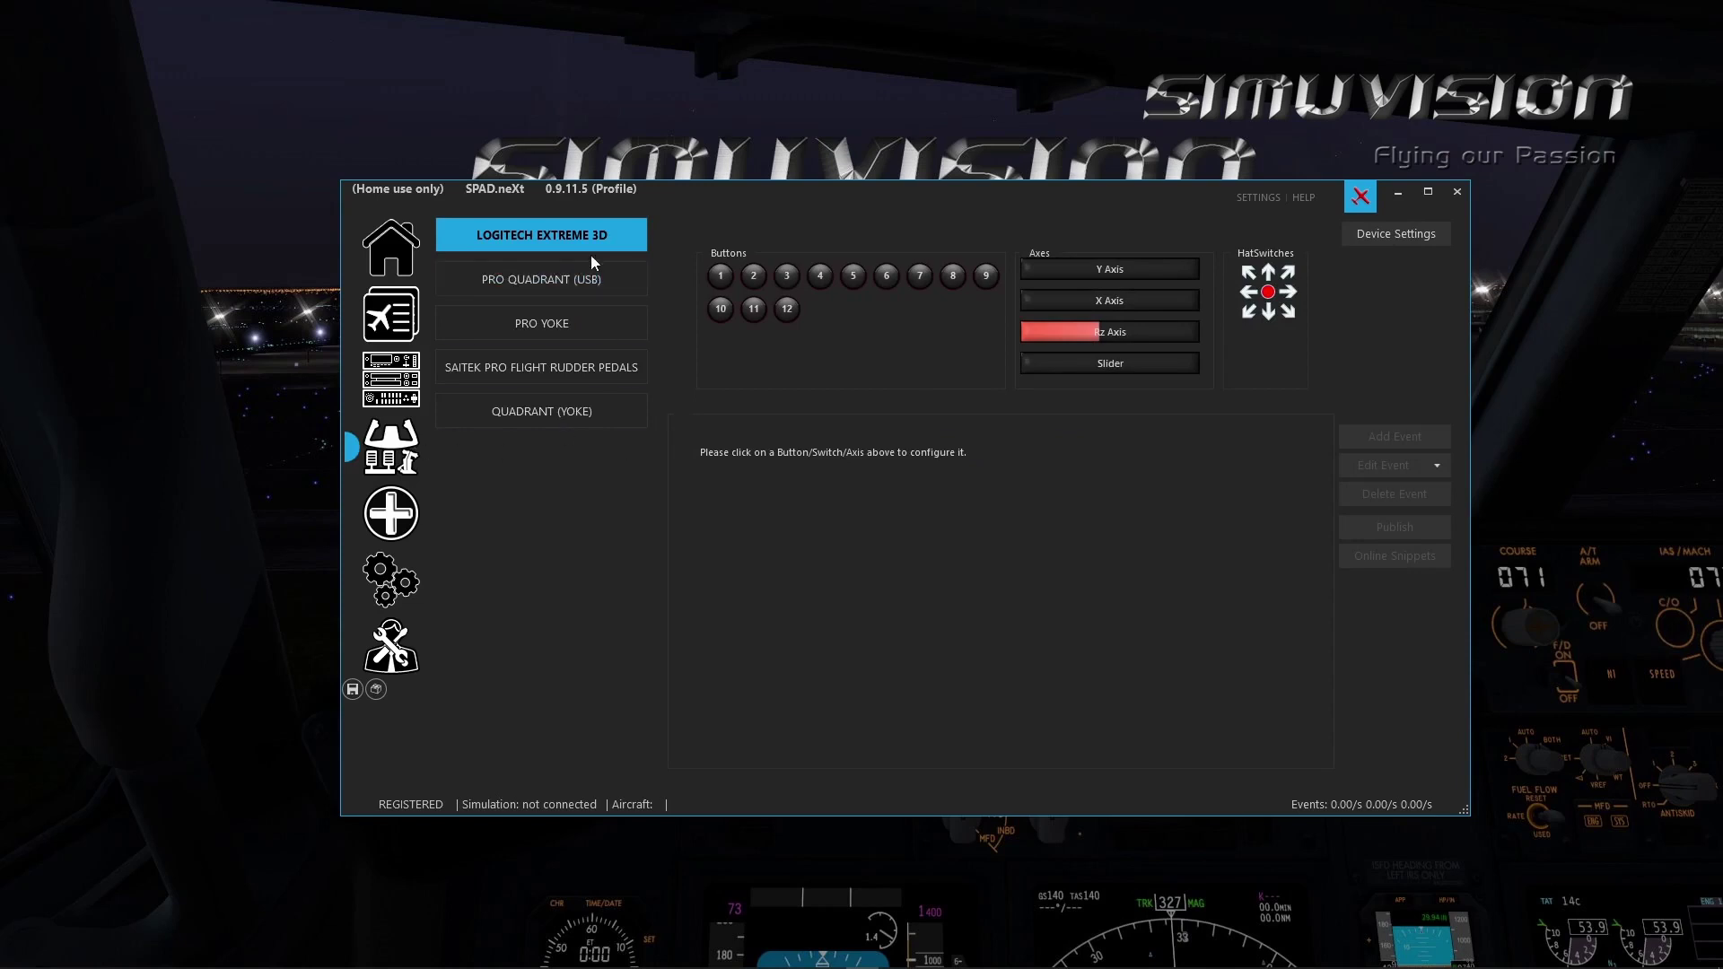
pyautogui.click(570, 278)
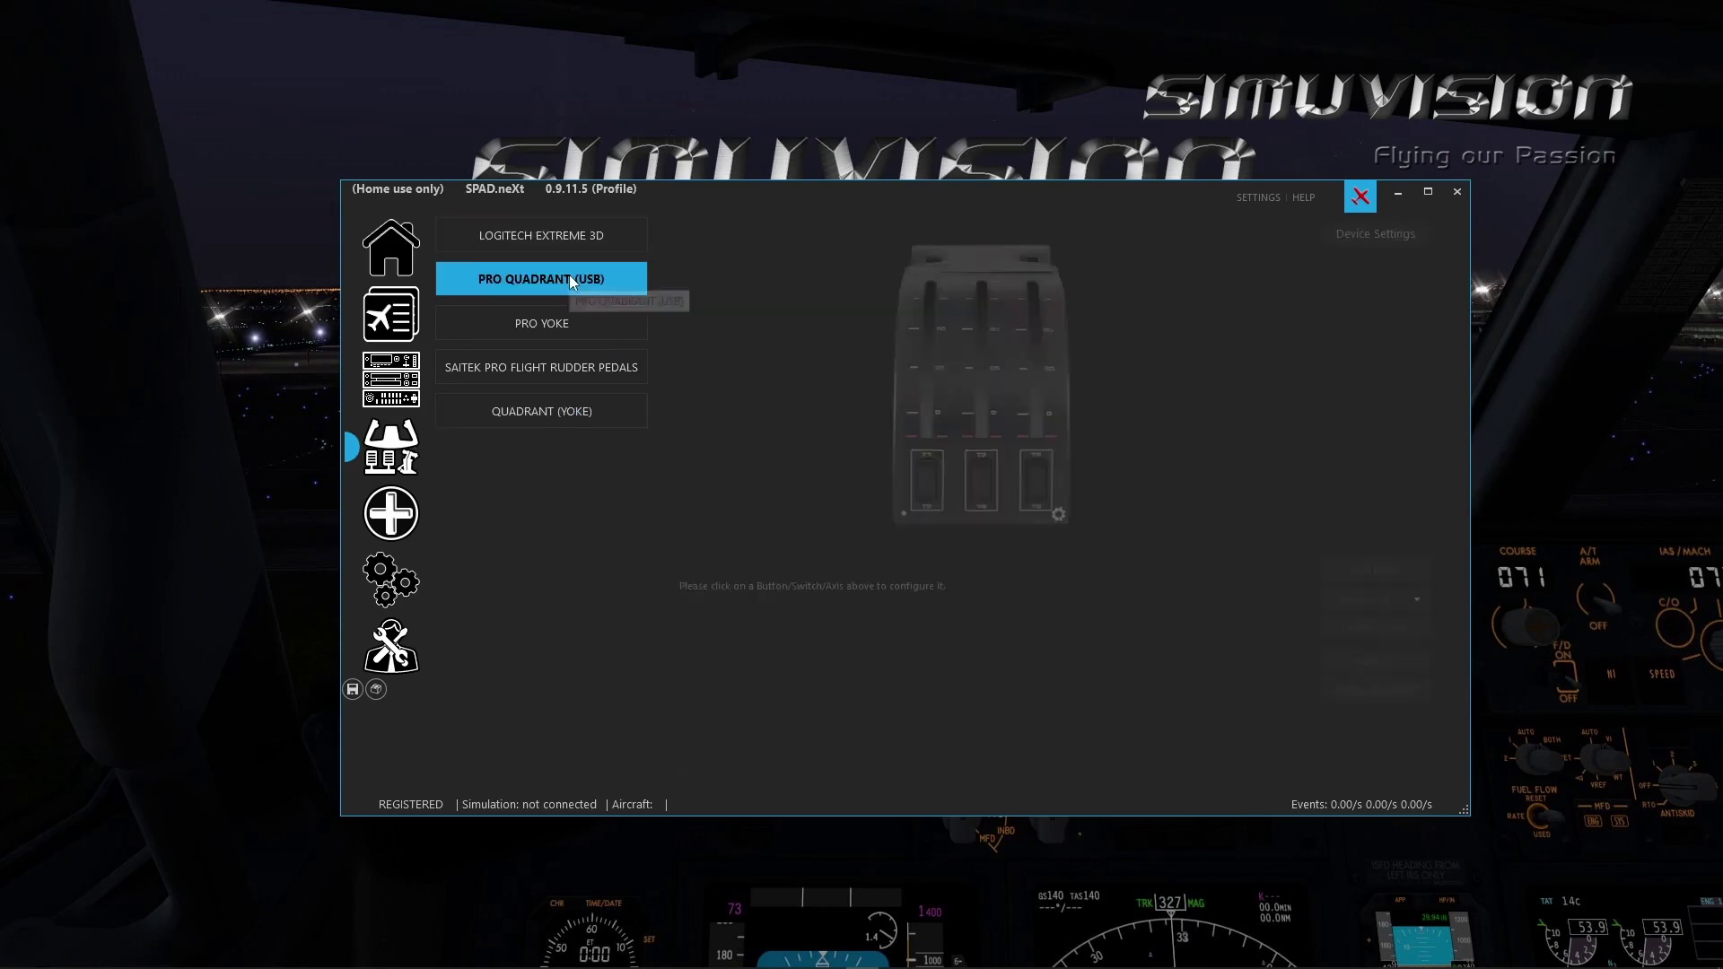
pyautogui.click(569, 324)
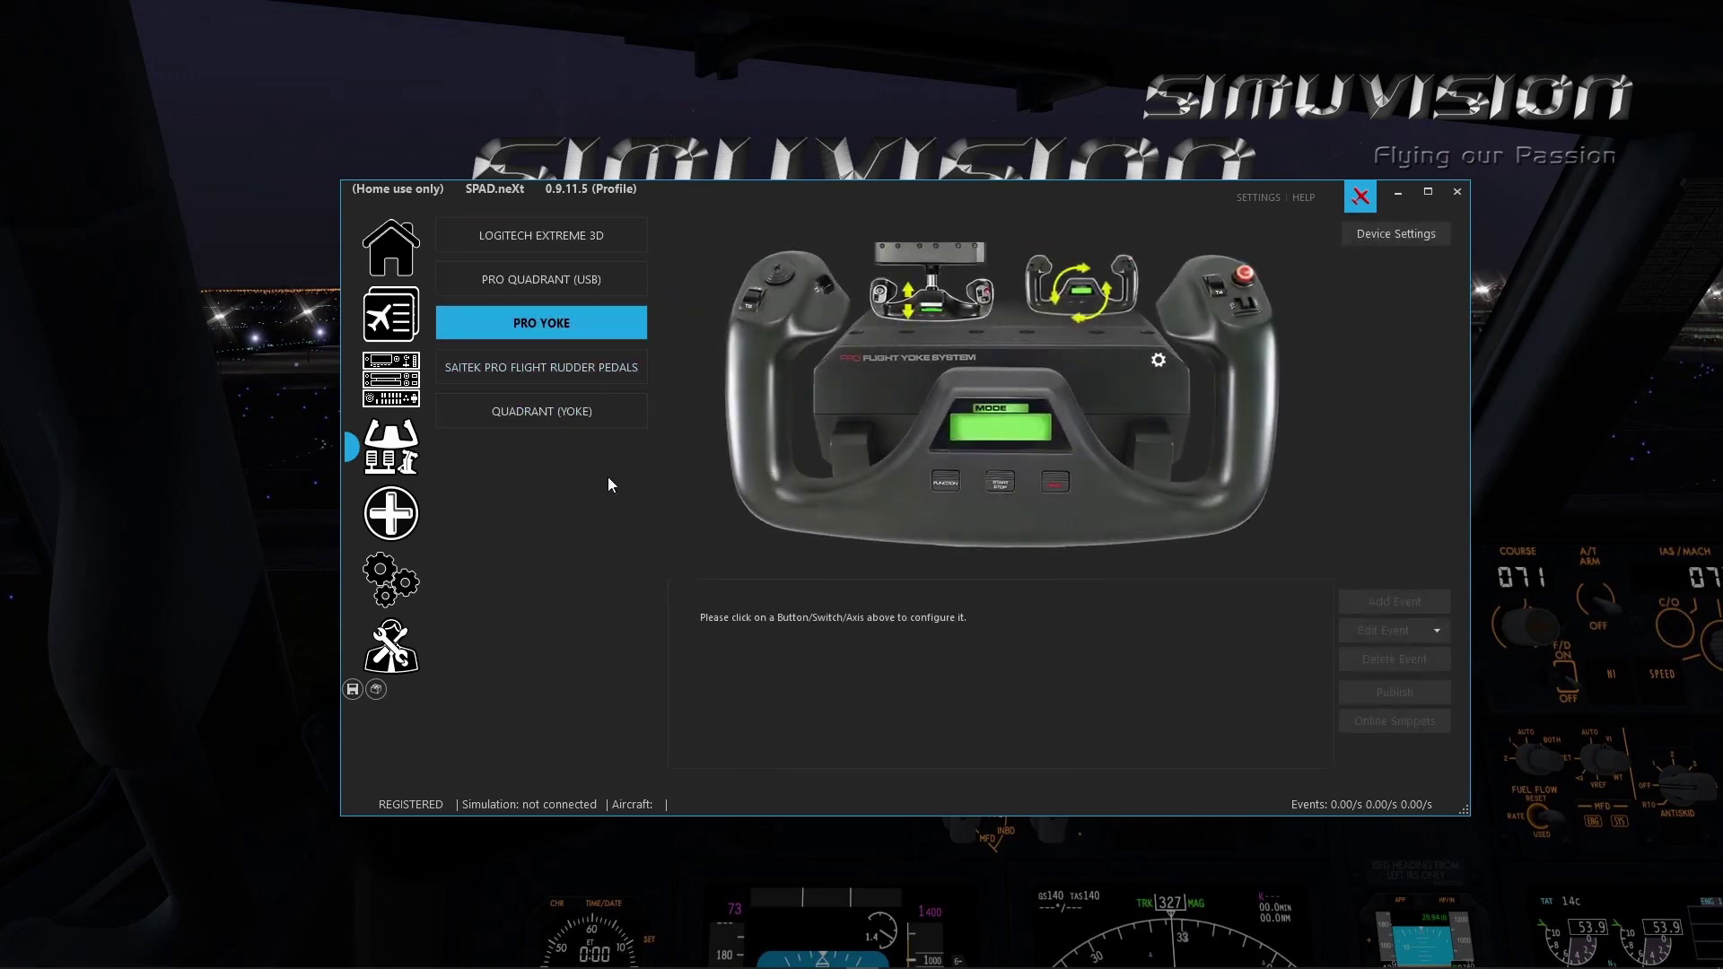
pyautogui.click(392, 524)
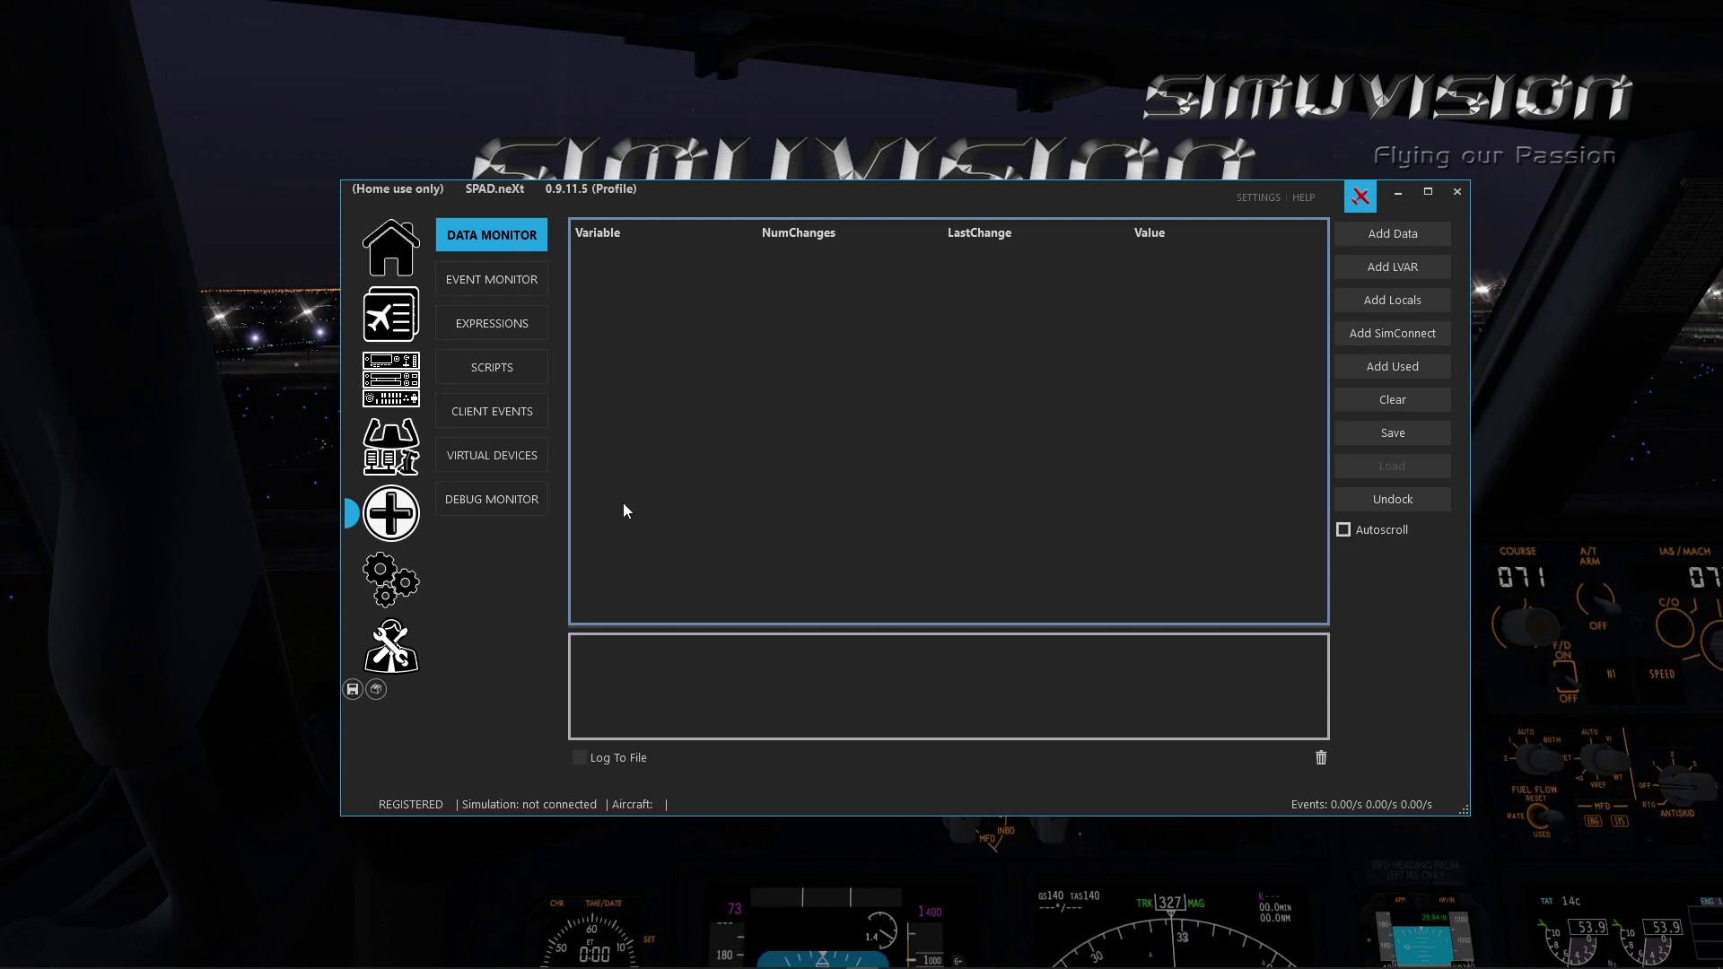
pyautogui.click(398, 581)
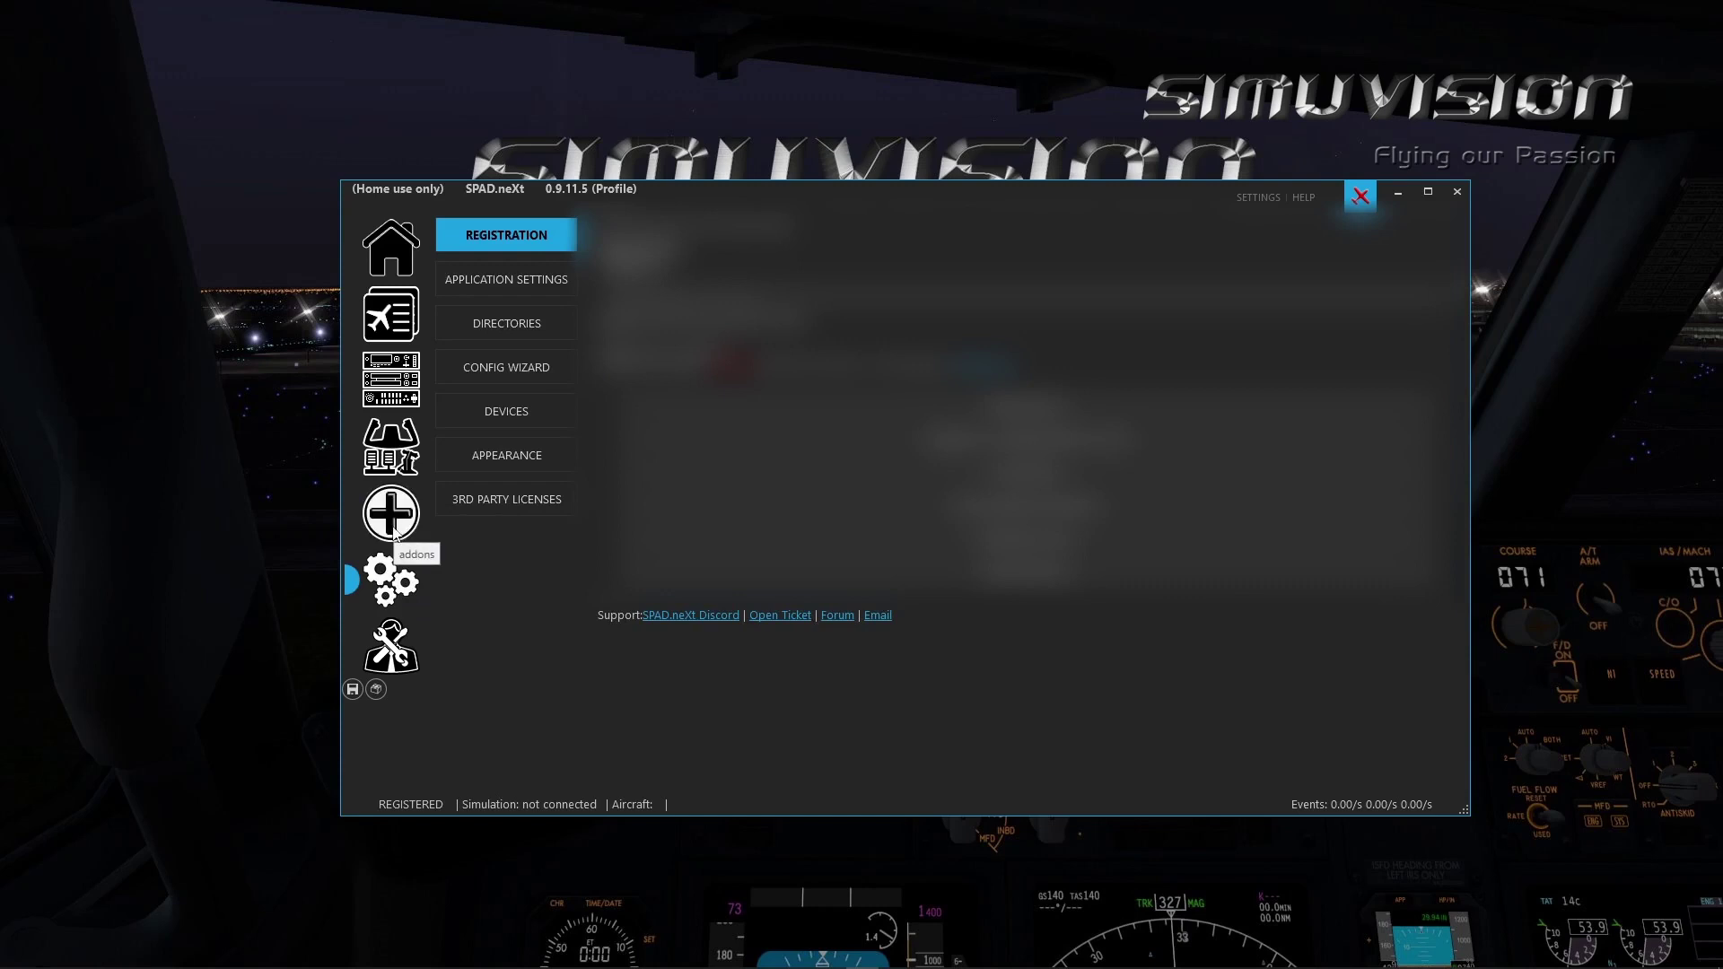
pyautogui.click(412, 644)
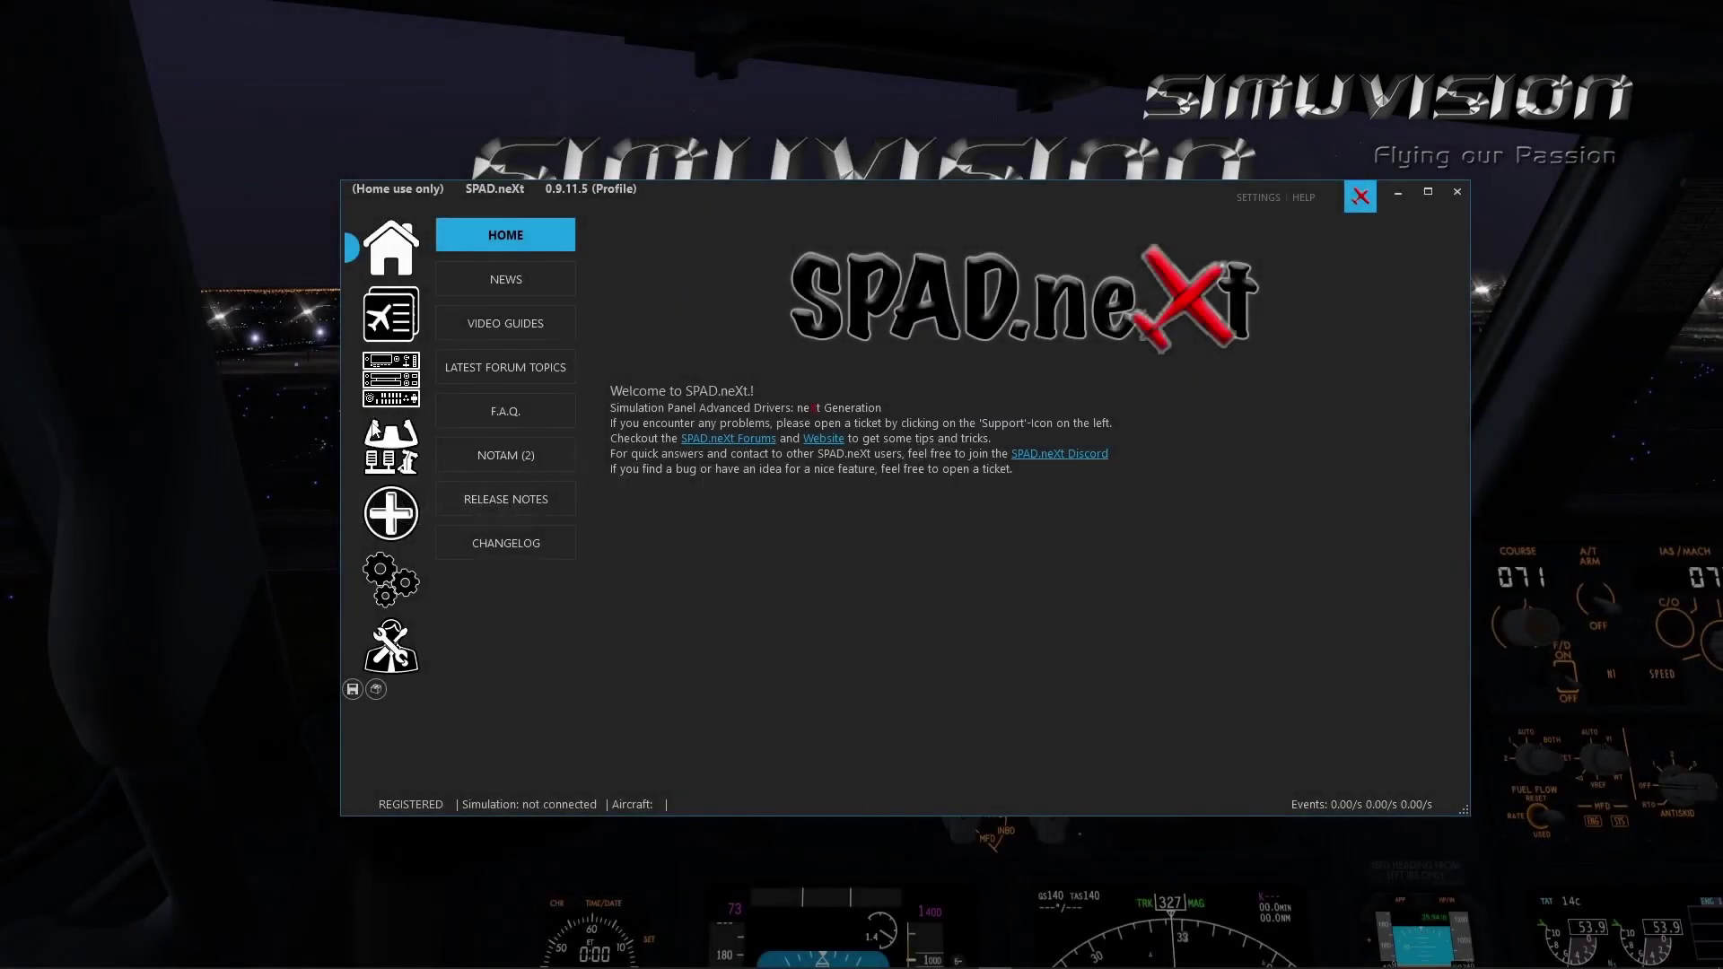
# - Examine the event types that can be added to the Radio Panel's upper COM1 selector
pyautogui.click(395, 375)
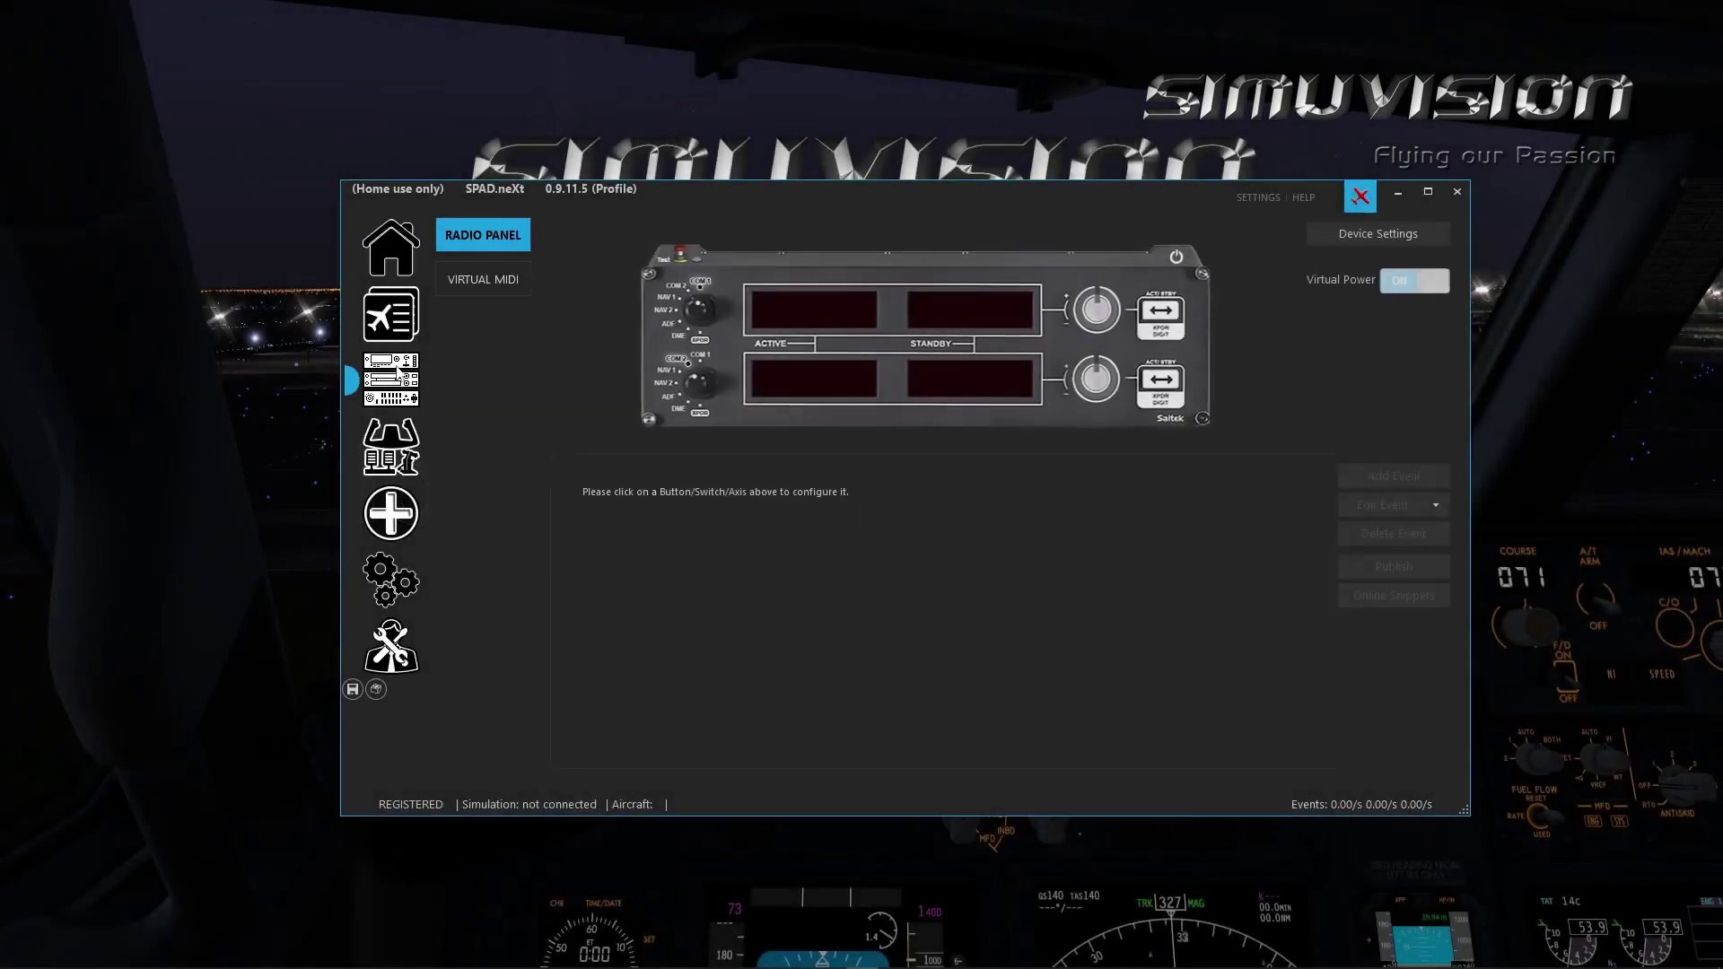
pyautogui.click(816, 331)
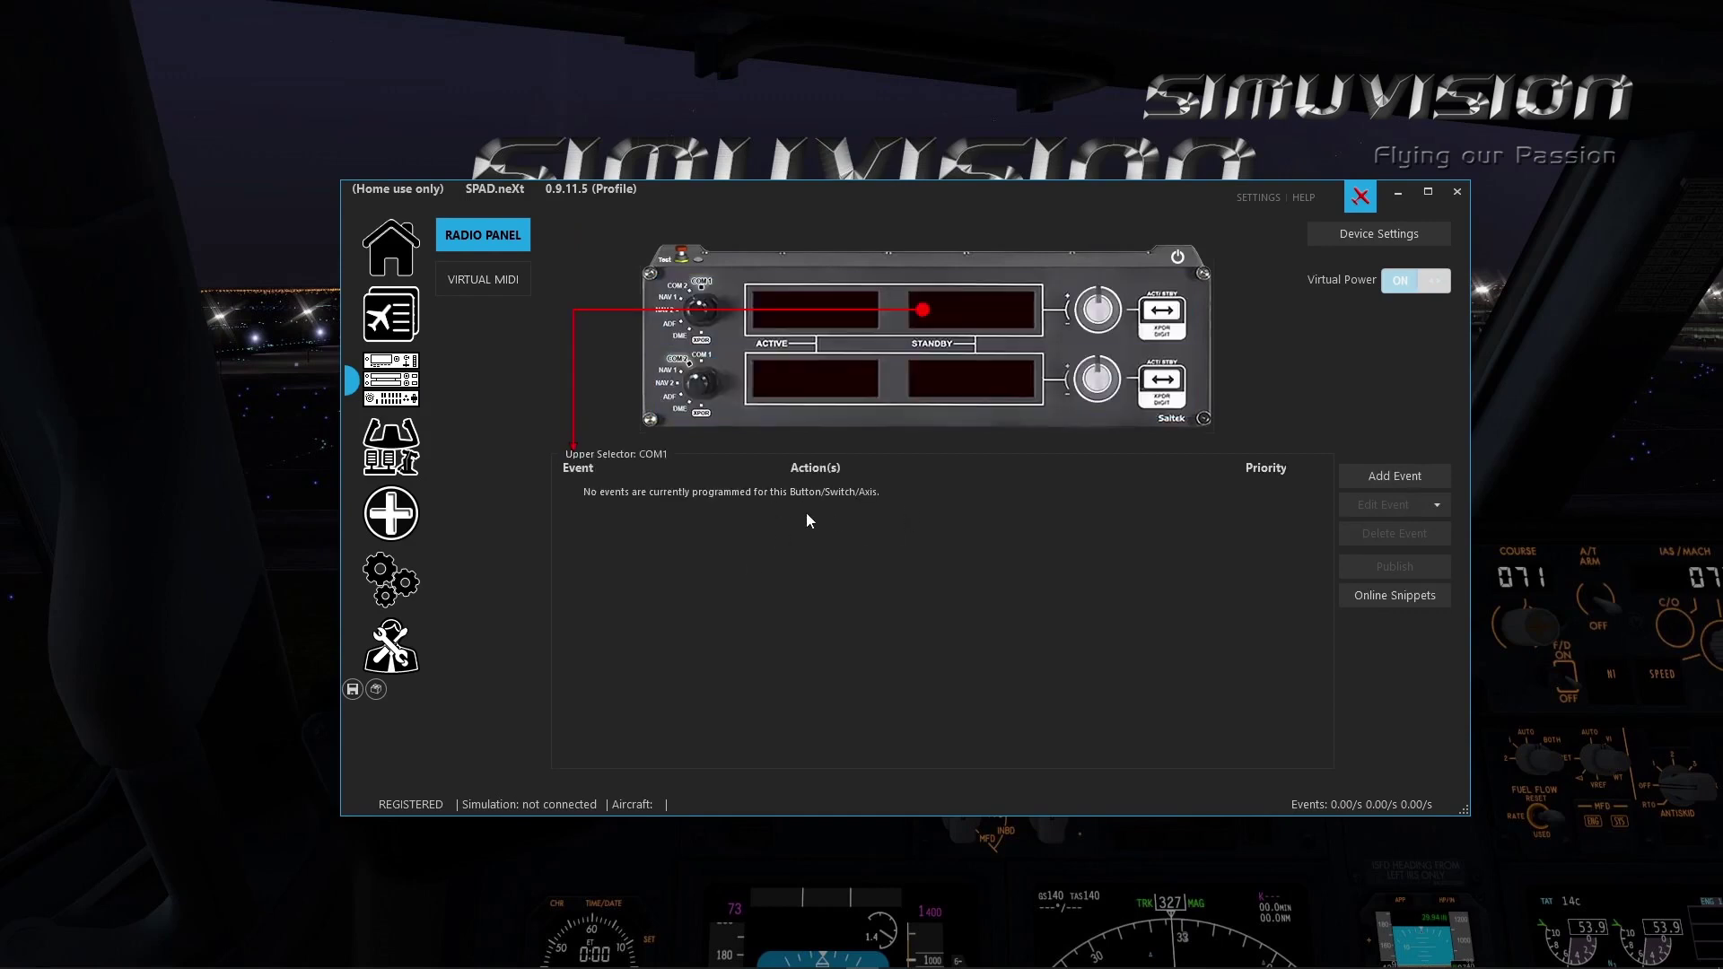
pyautogui.click(1385, 483)
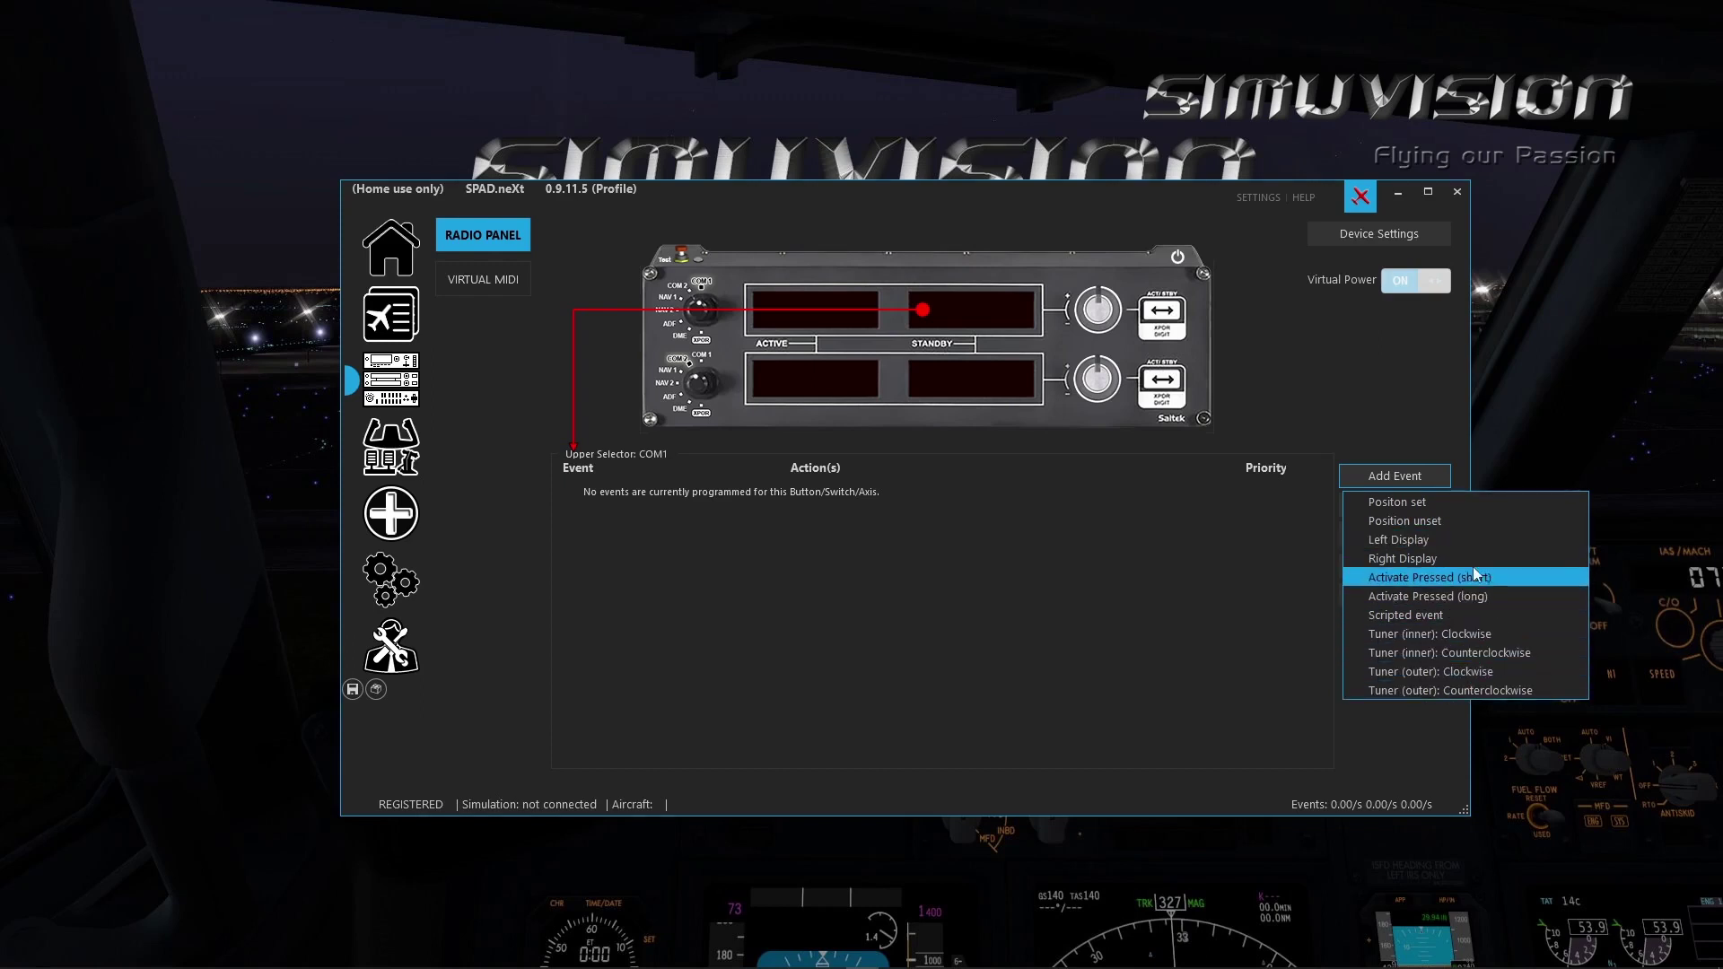
pyautogui.click(1214, 519)
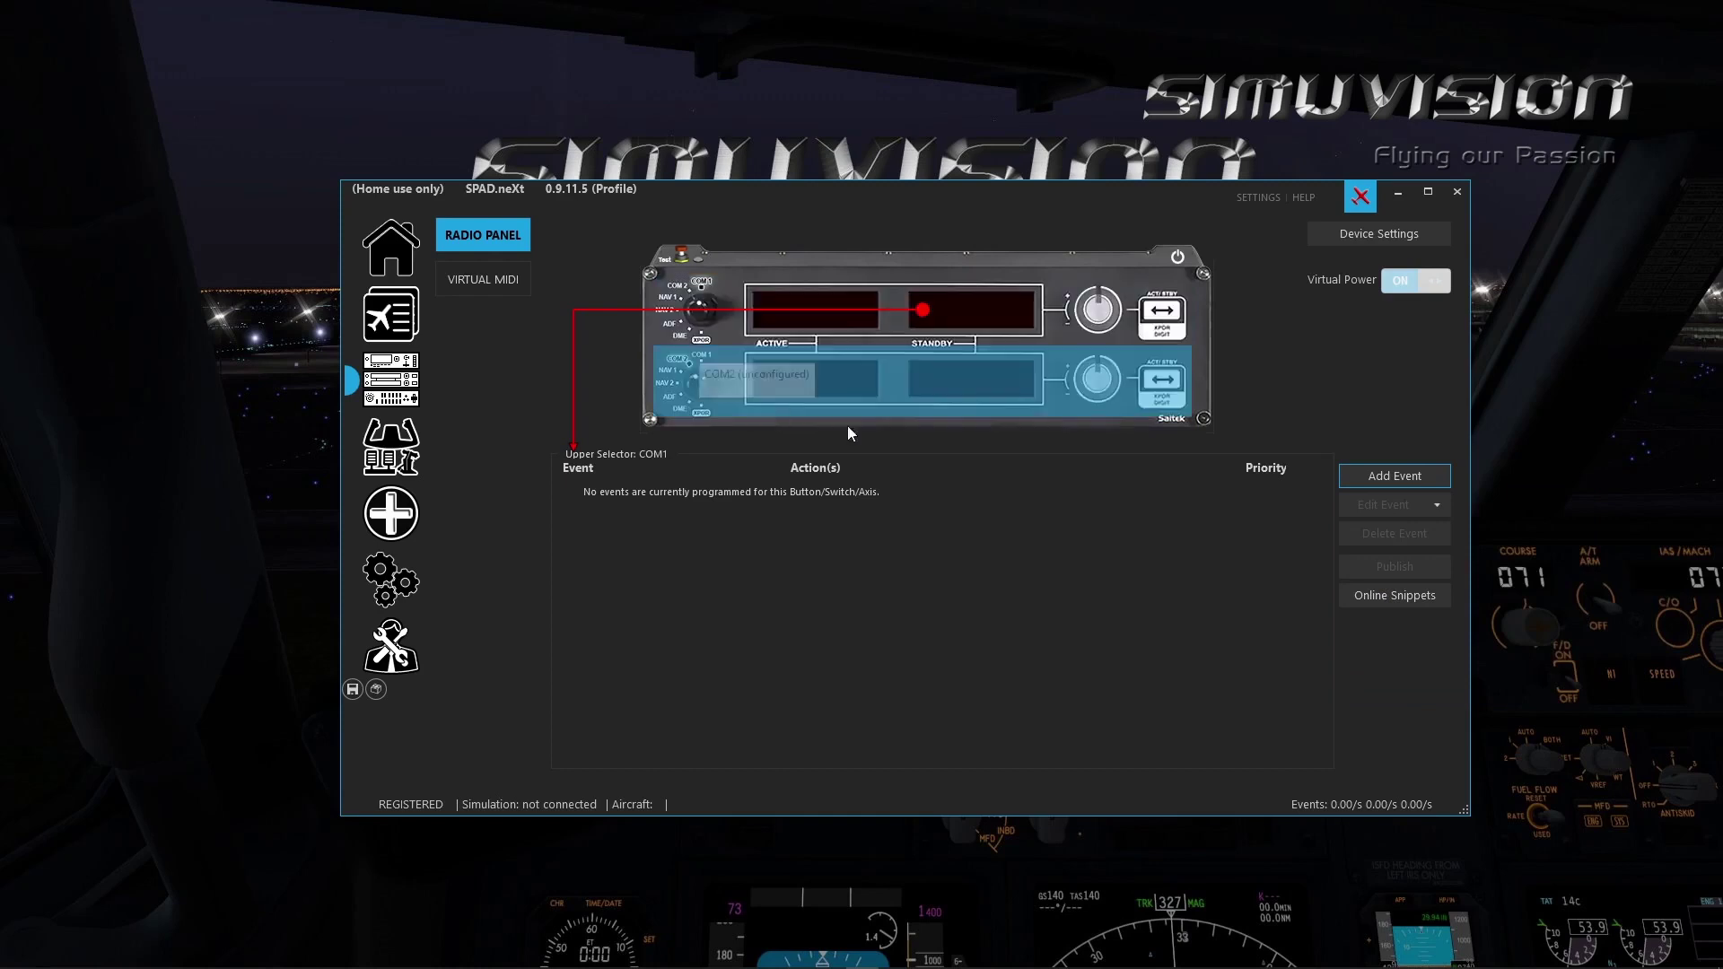
# - Add a Left Display event showing Transponder 1 Digit 1 to the Radio Panel's lower COM2 selector and save the profile
pyautogui.click(917, 359)
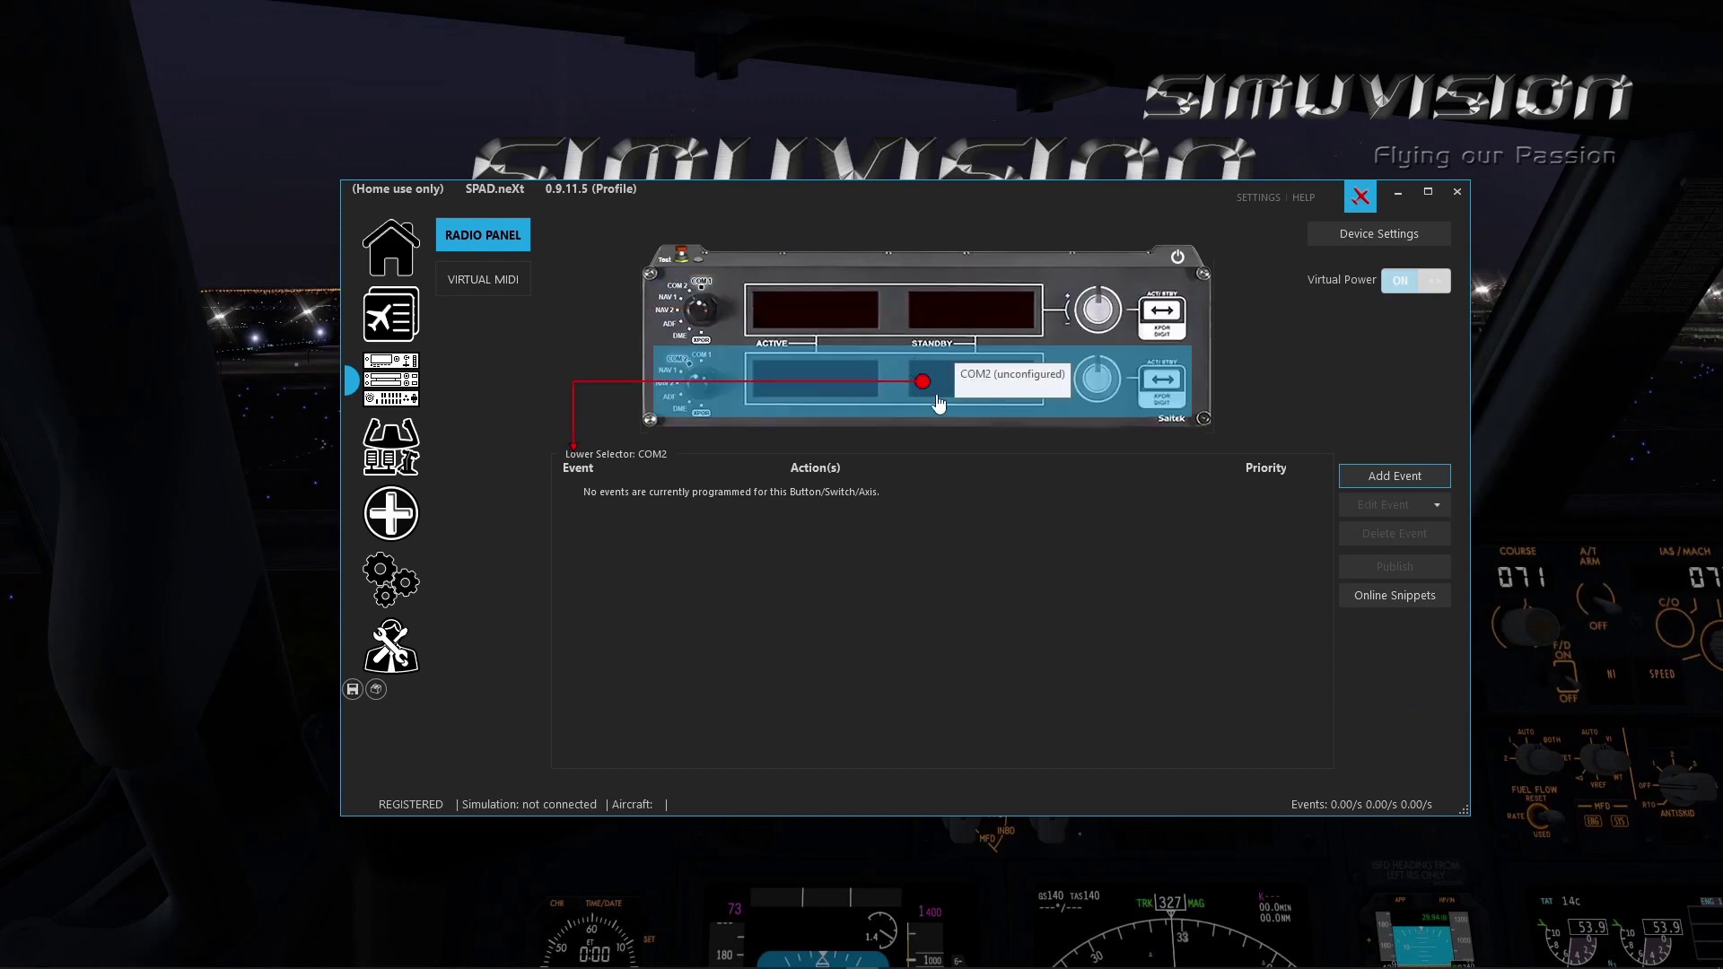
pyautogui.click(1398, 470)
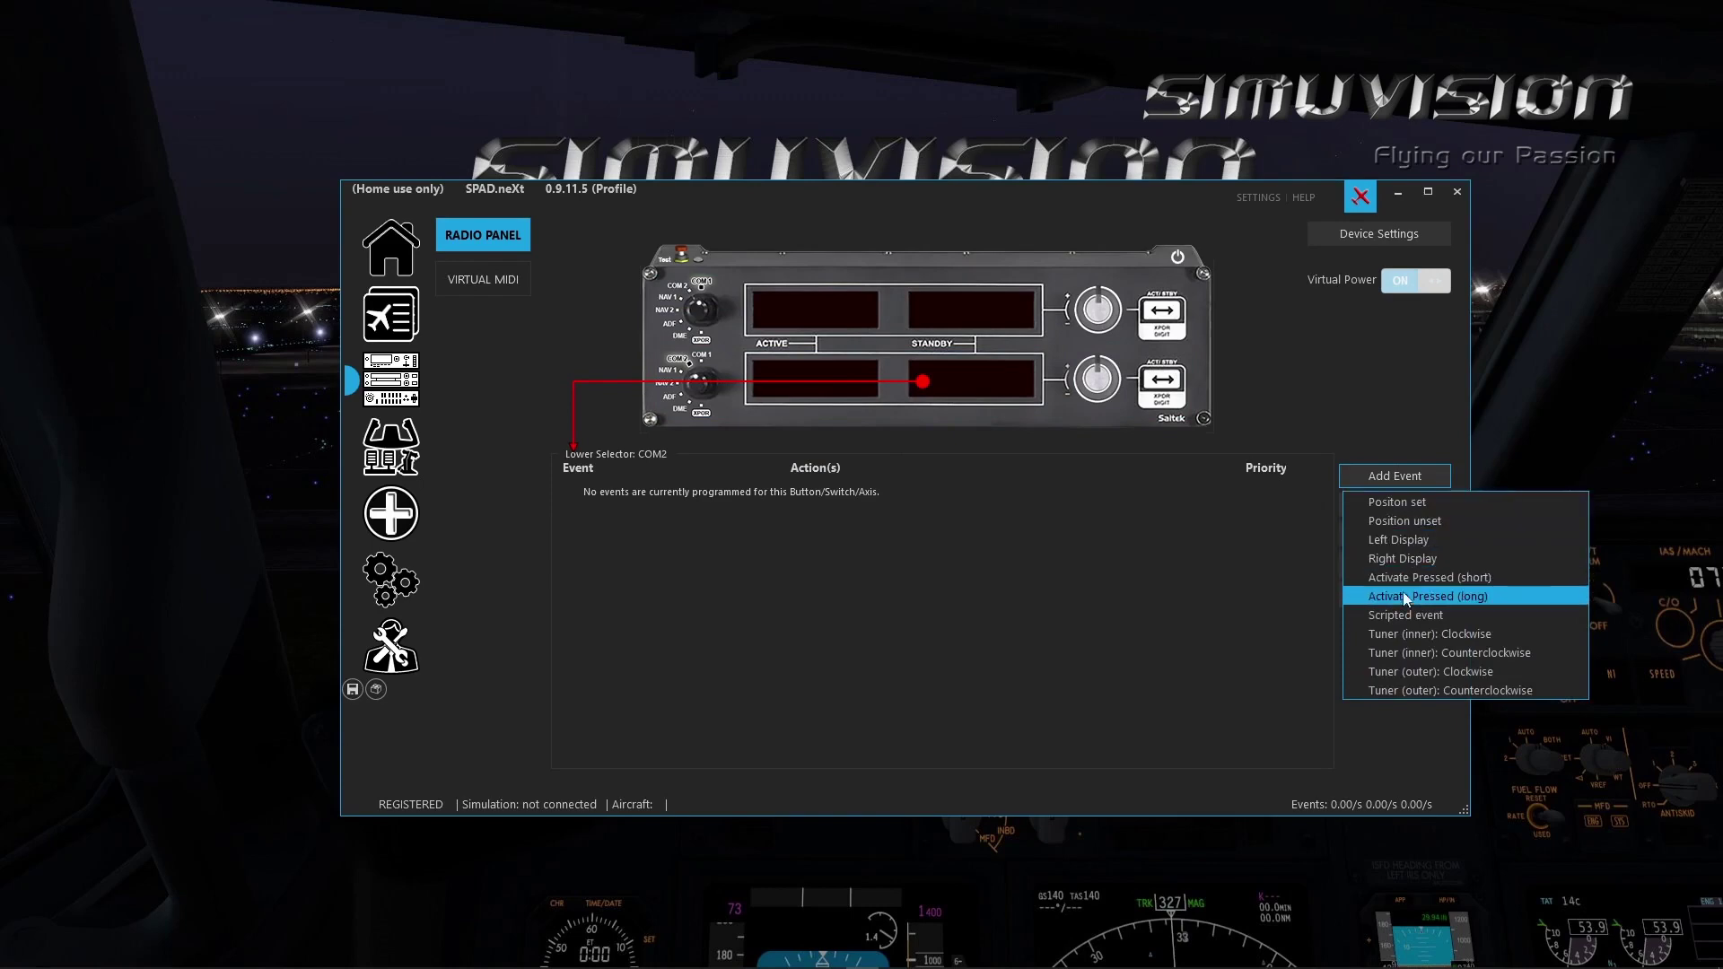
pyautogui.click(1416, 541)
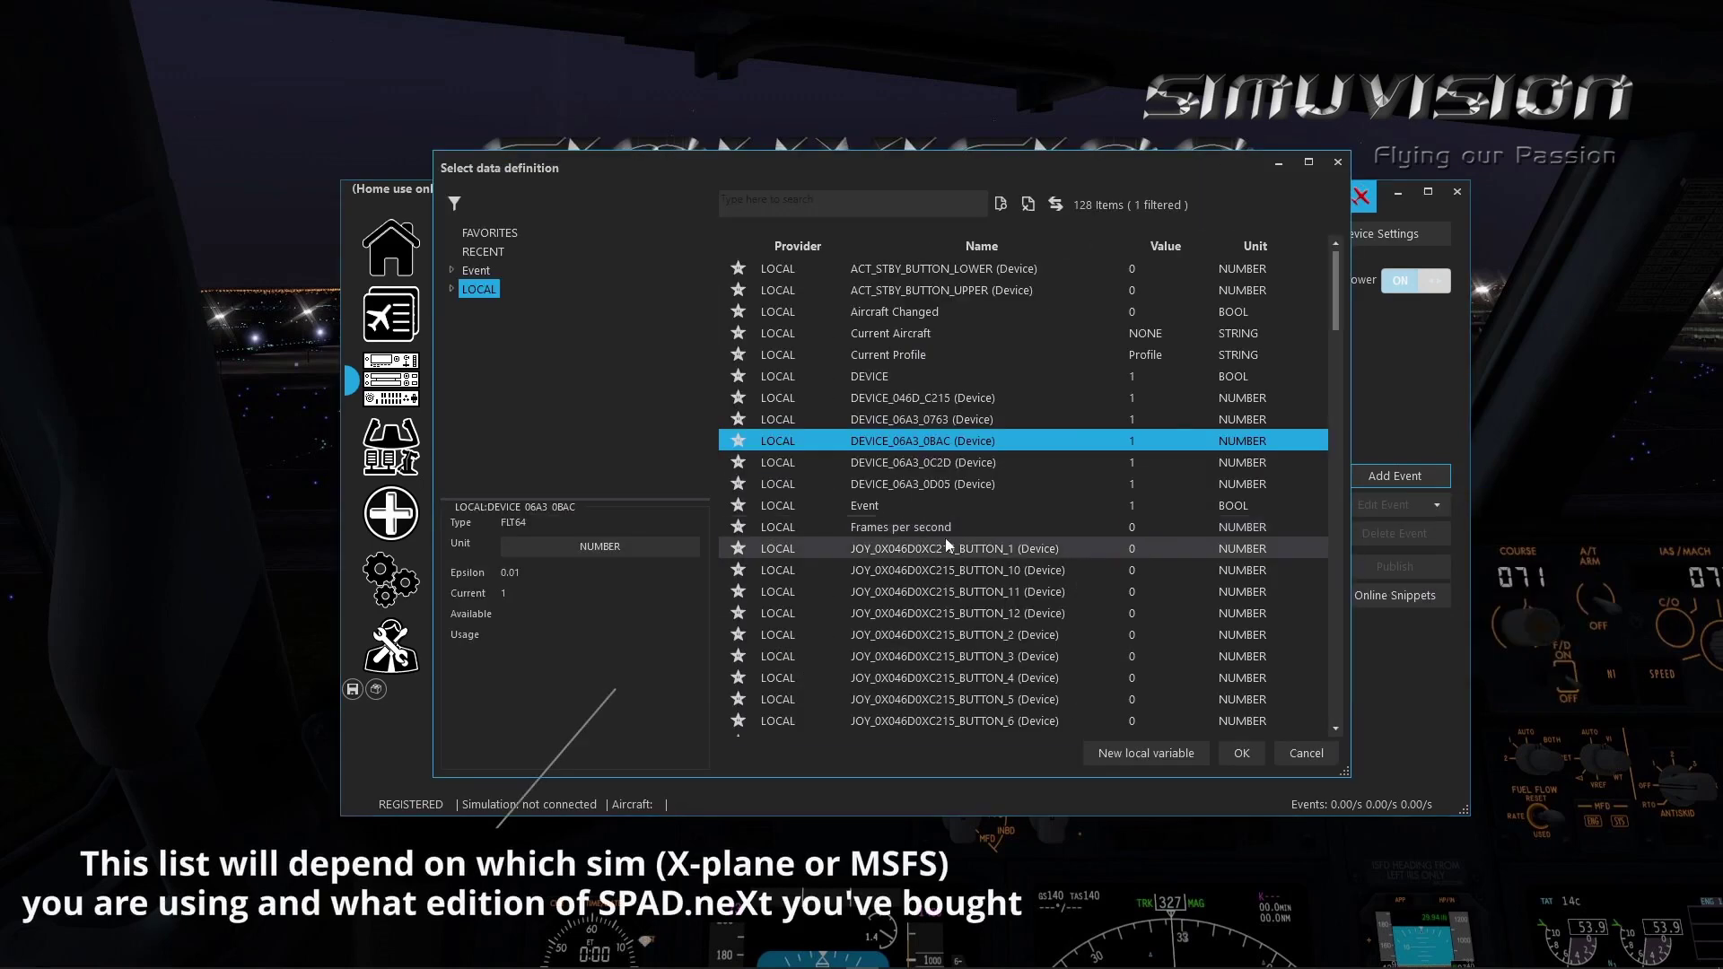
pyautogui.scroll(-15, 951, 458)
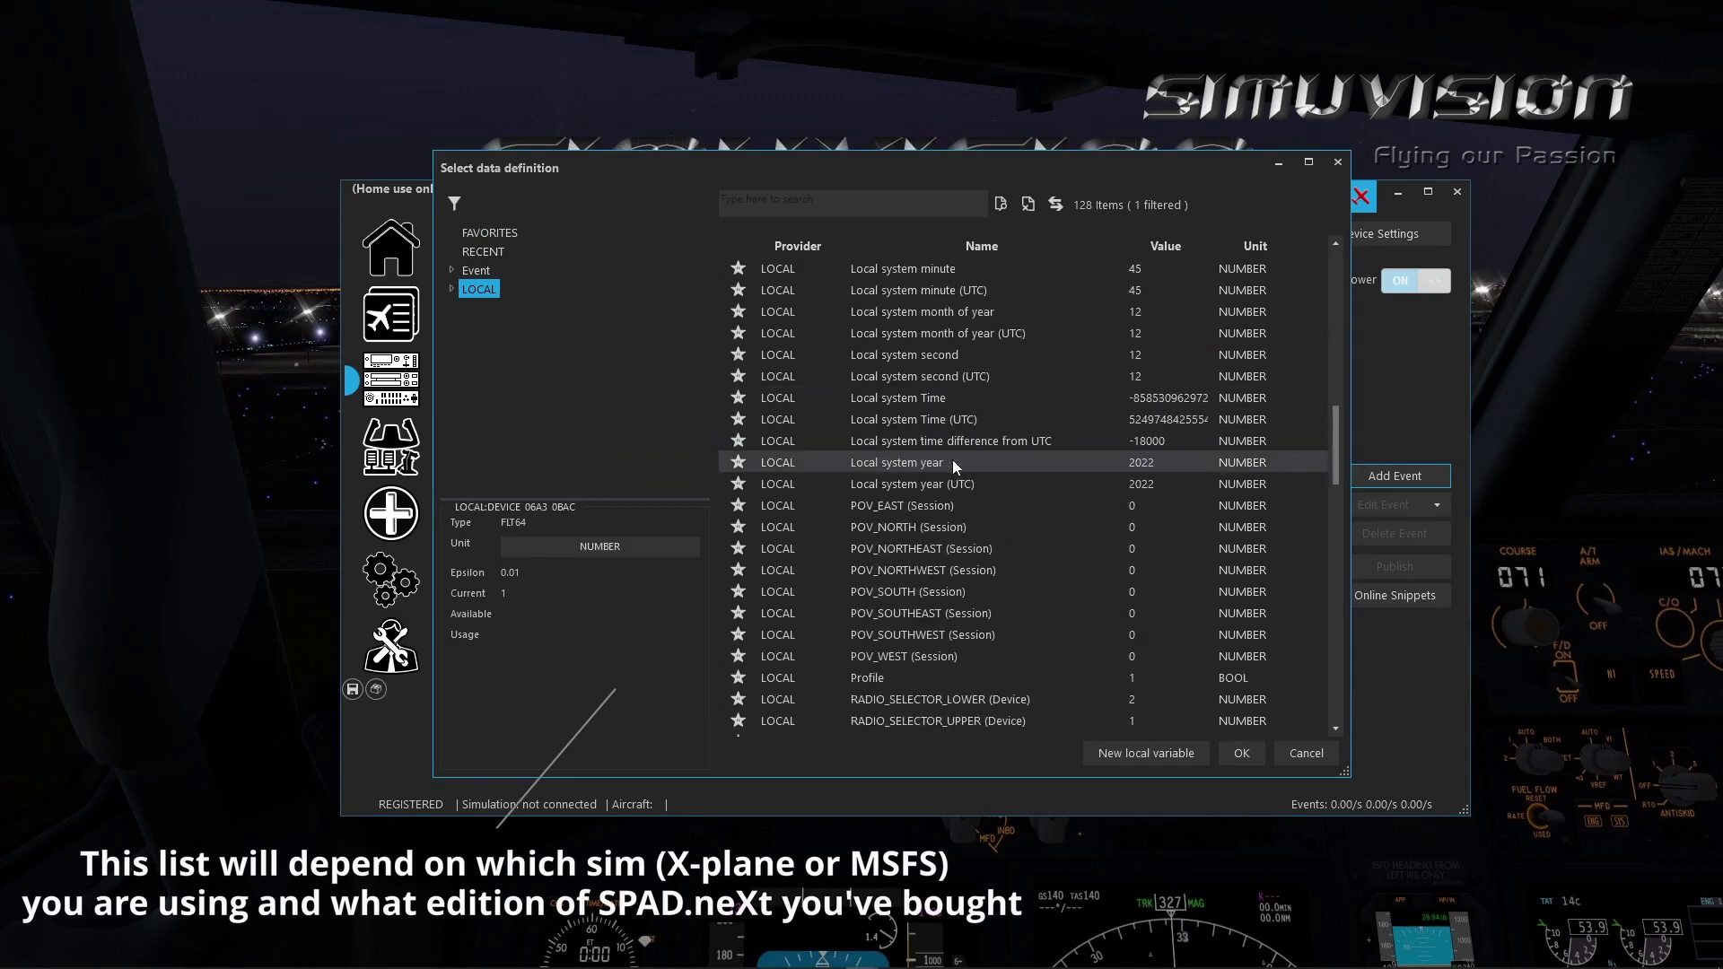
pyautogui.scroll(-10, 951, 459)
pyautogui.click(1008, 377)
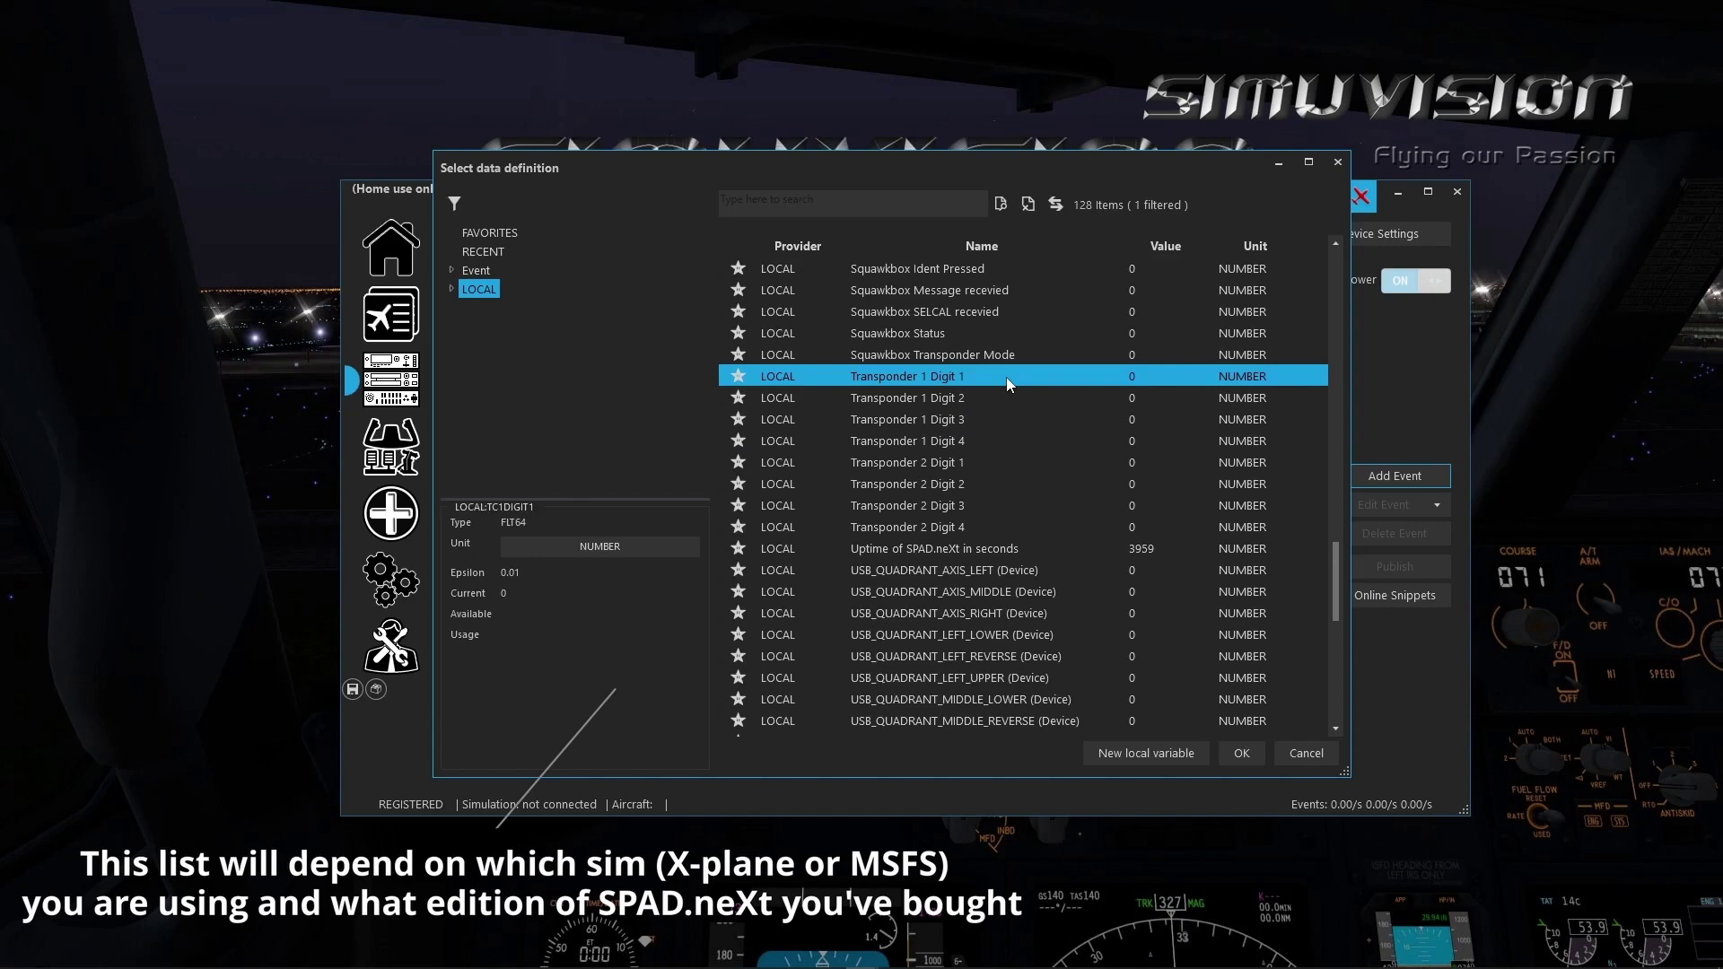
pyautogui.click(1236, 751)
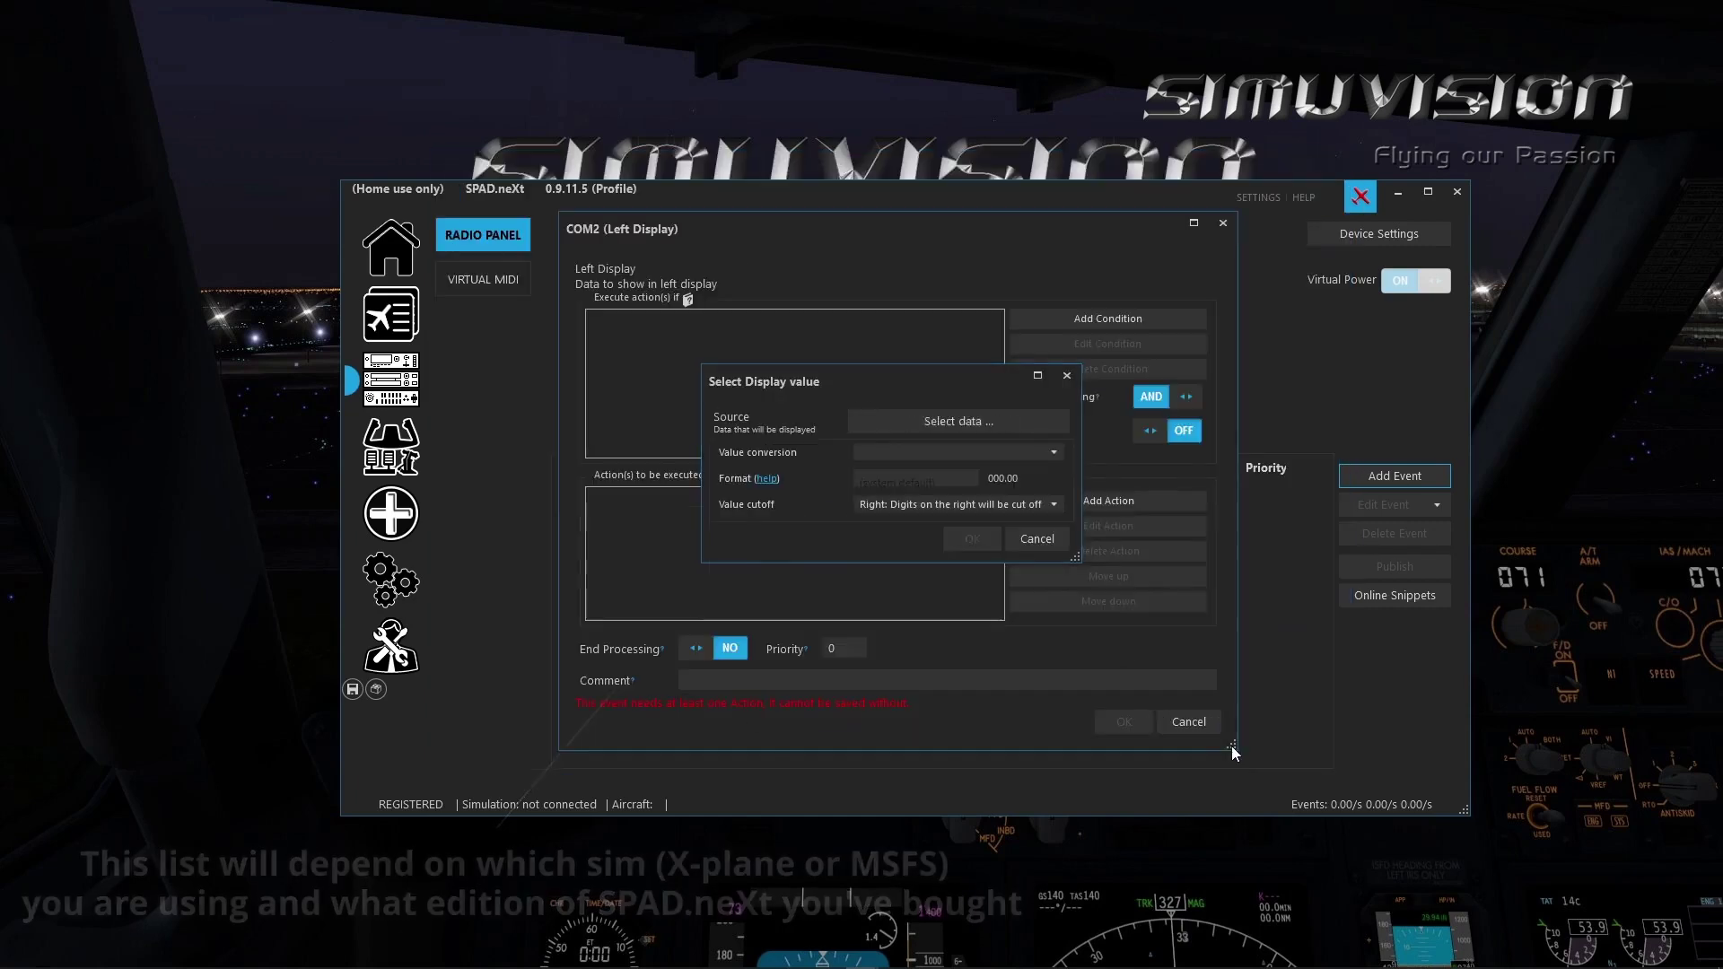
pyautogui.click(981, 536)
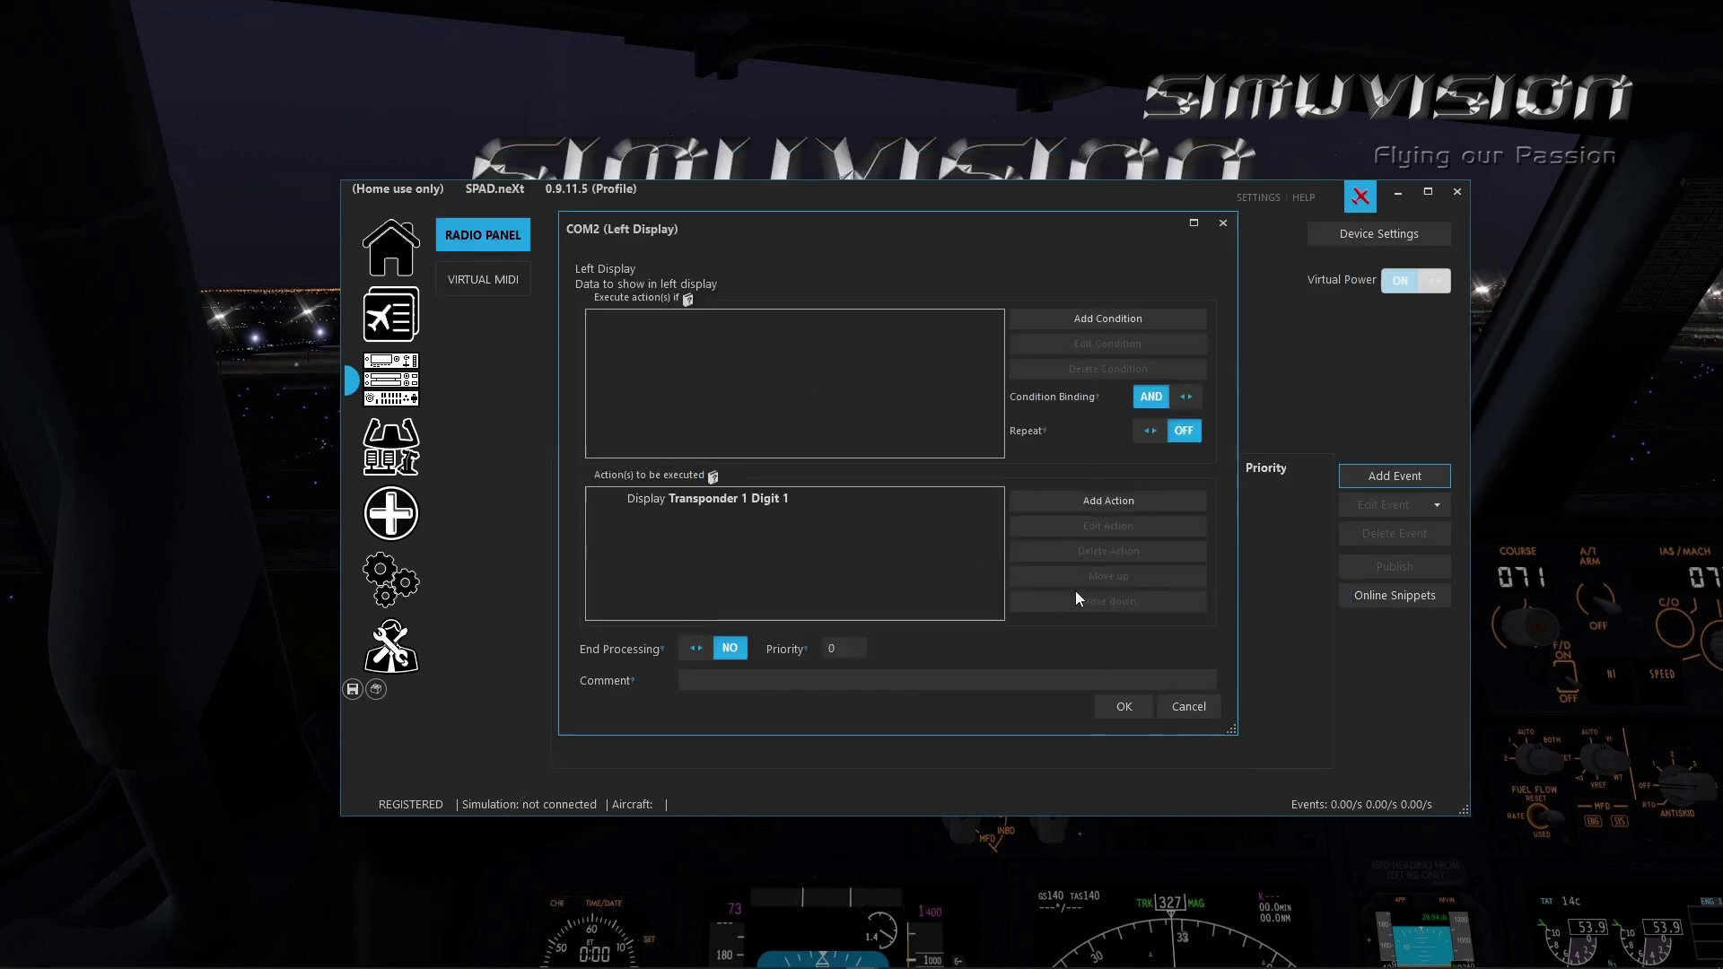
pyautogui.click(1127, 705)
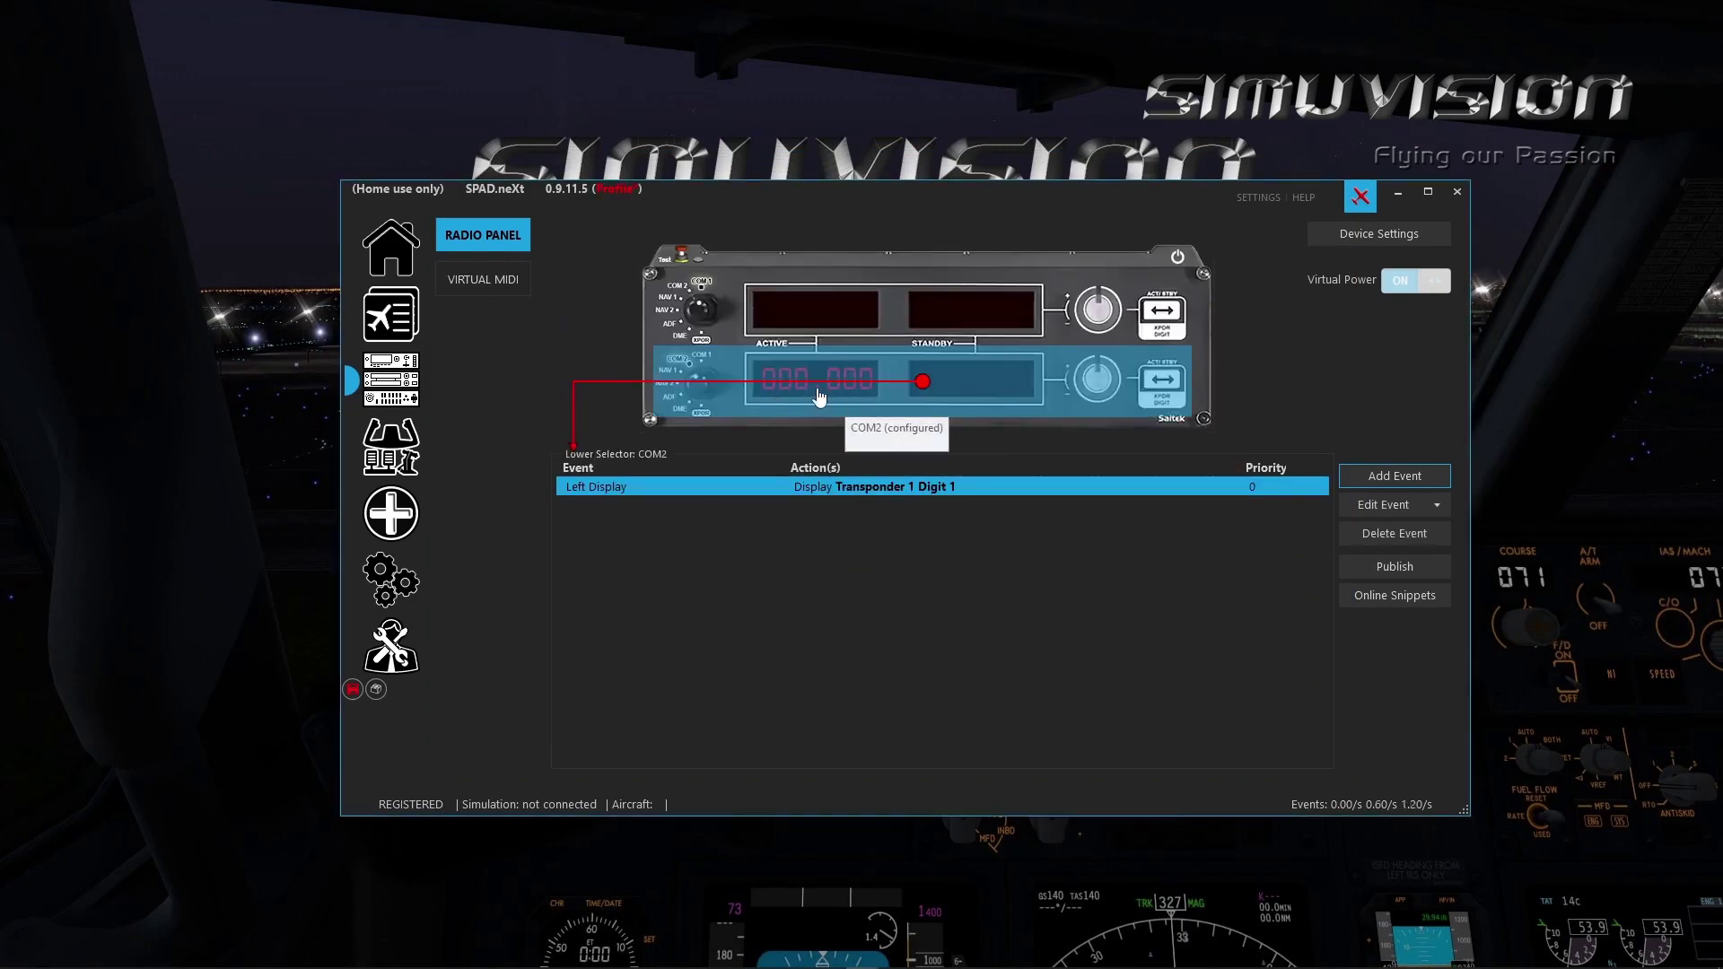
pyautogui.click(352, 691)
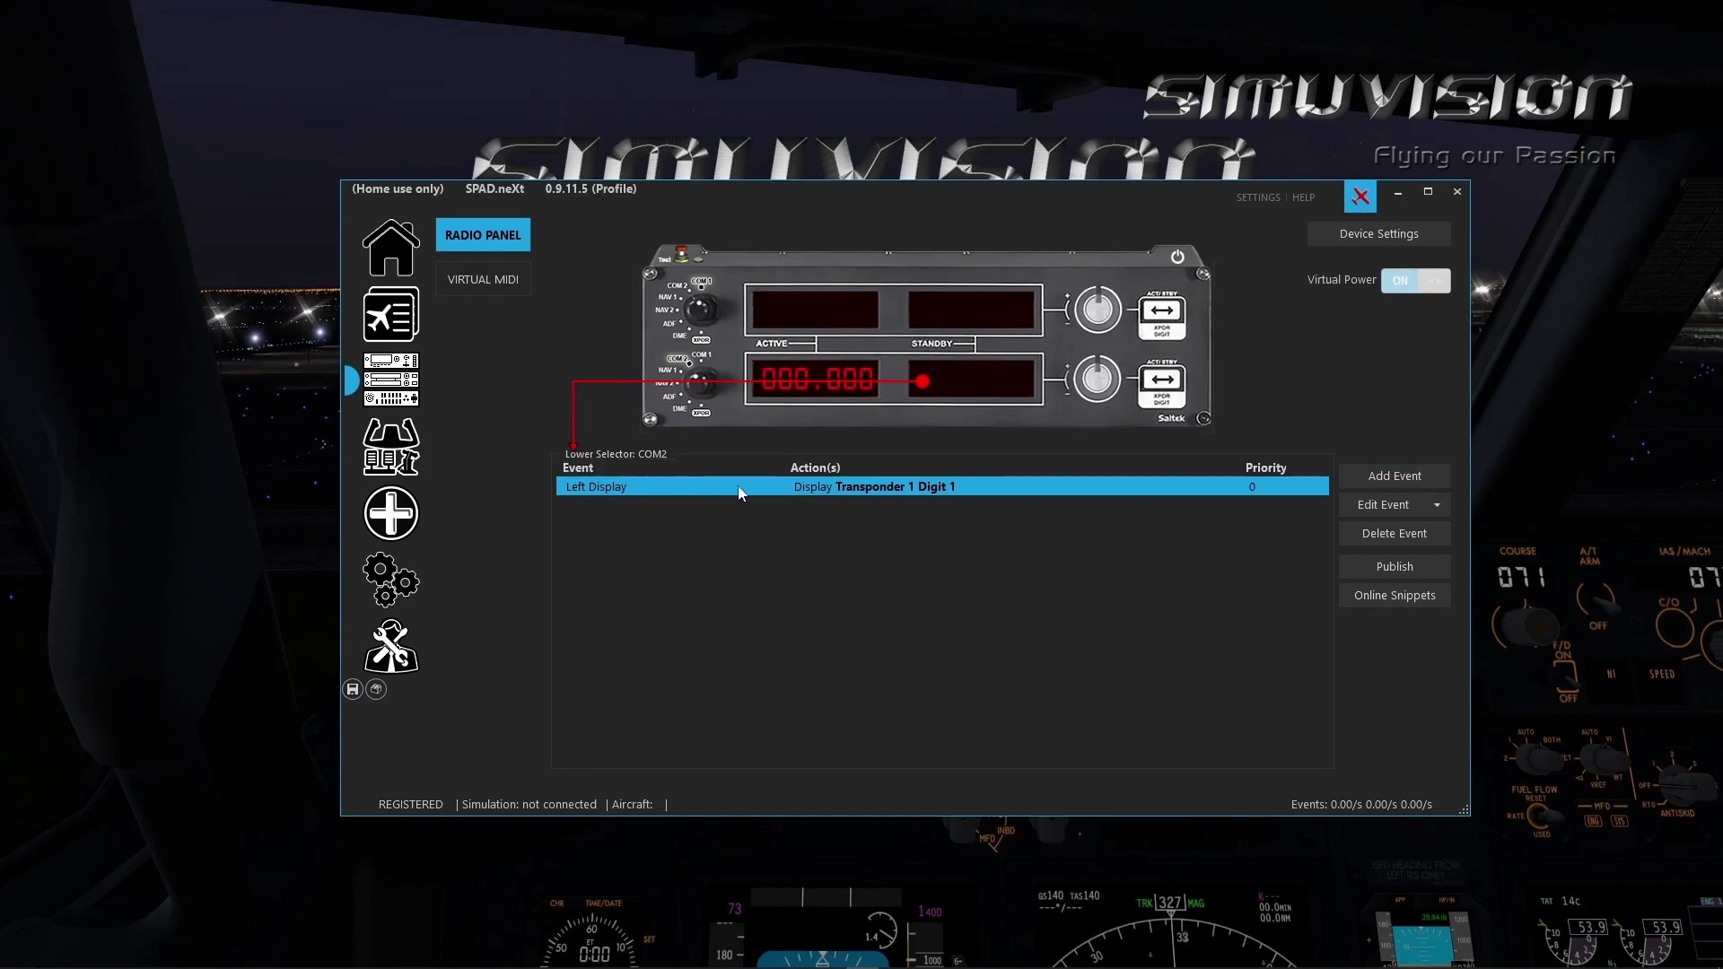
# - Create an empty profile named test and check the Radio Panel's lower COM2 selector events in it
pyautogui.click(391, 314)
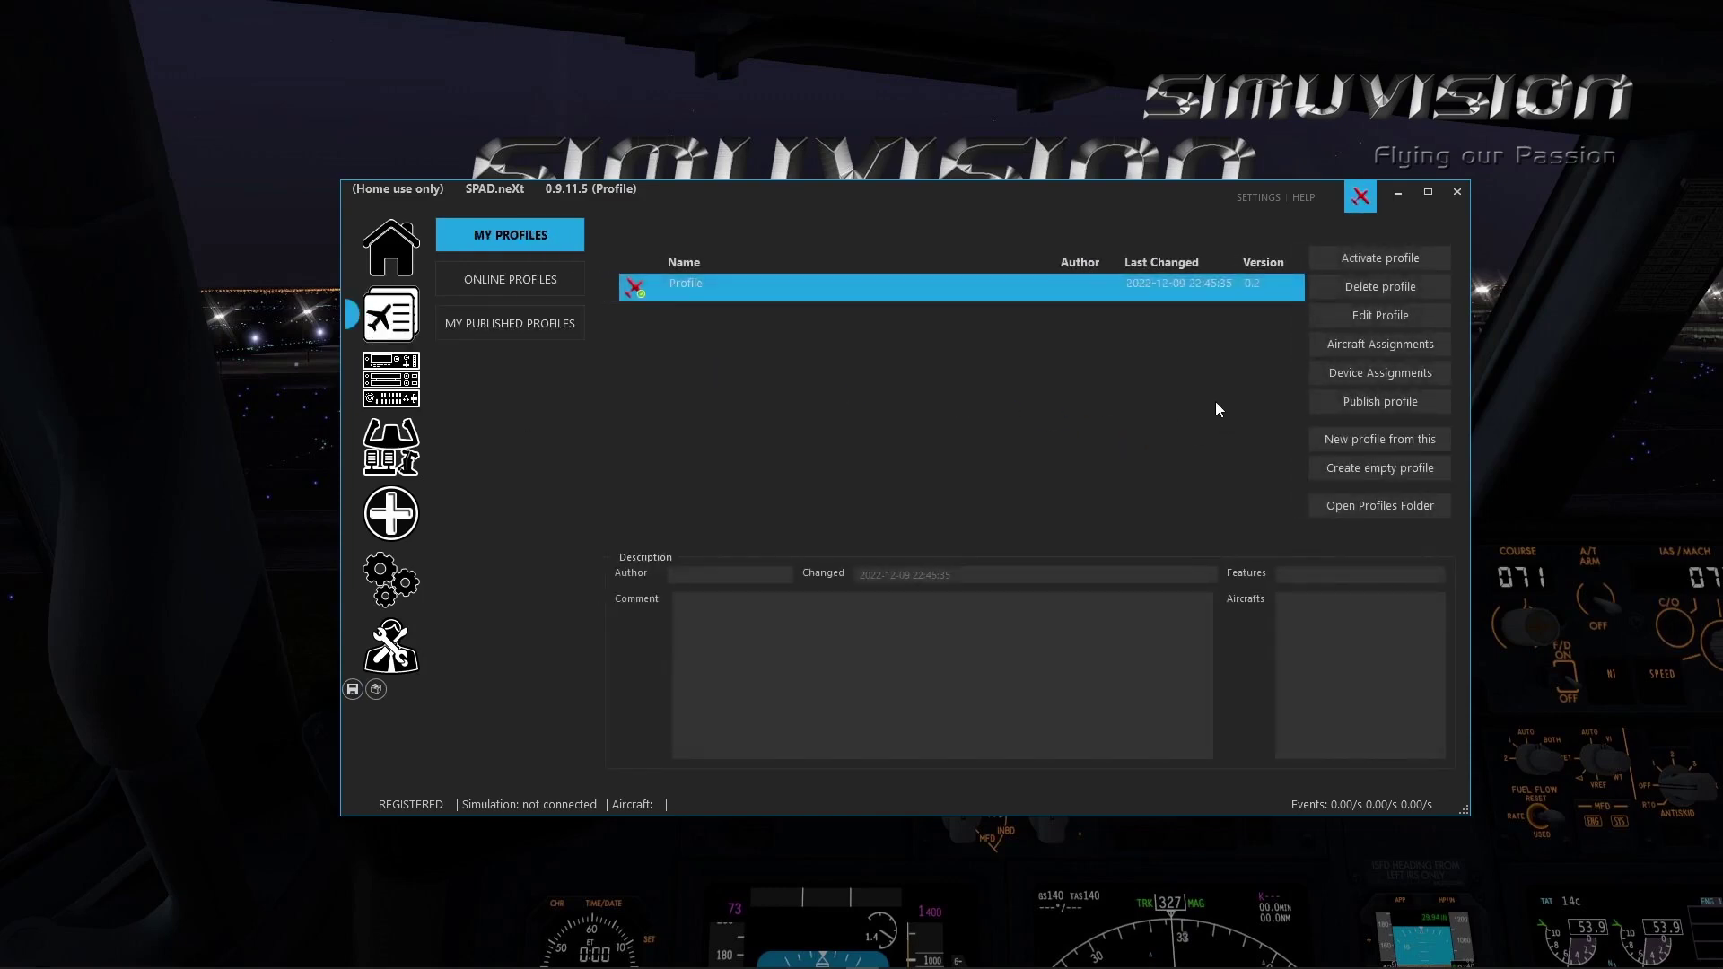
pyautogui.click(1383, 478)
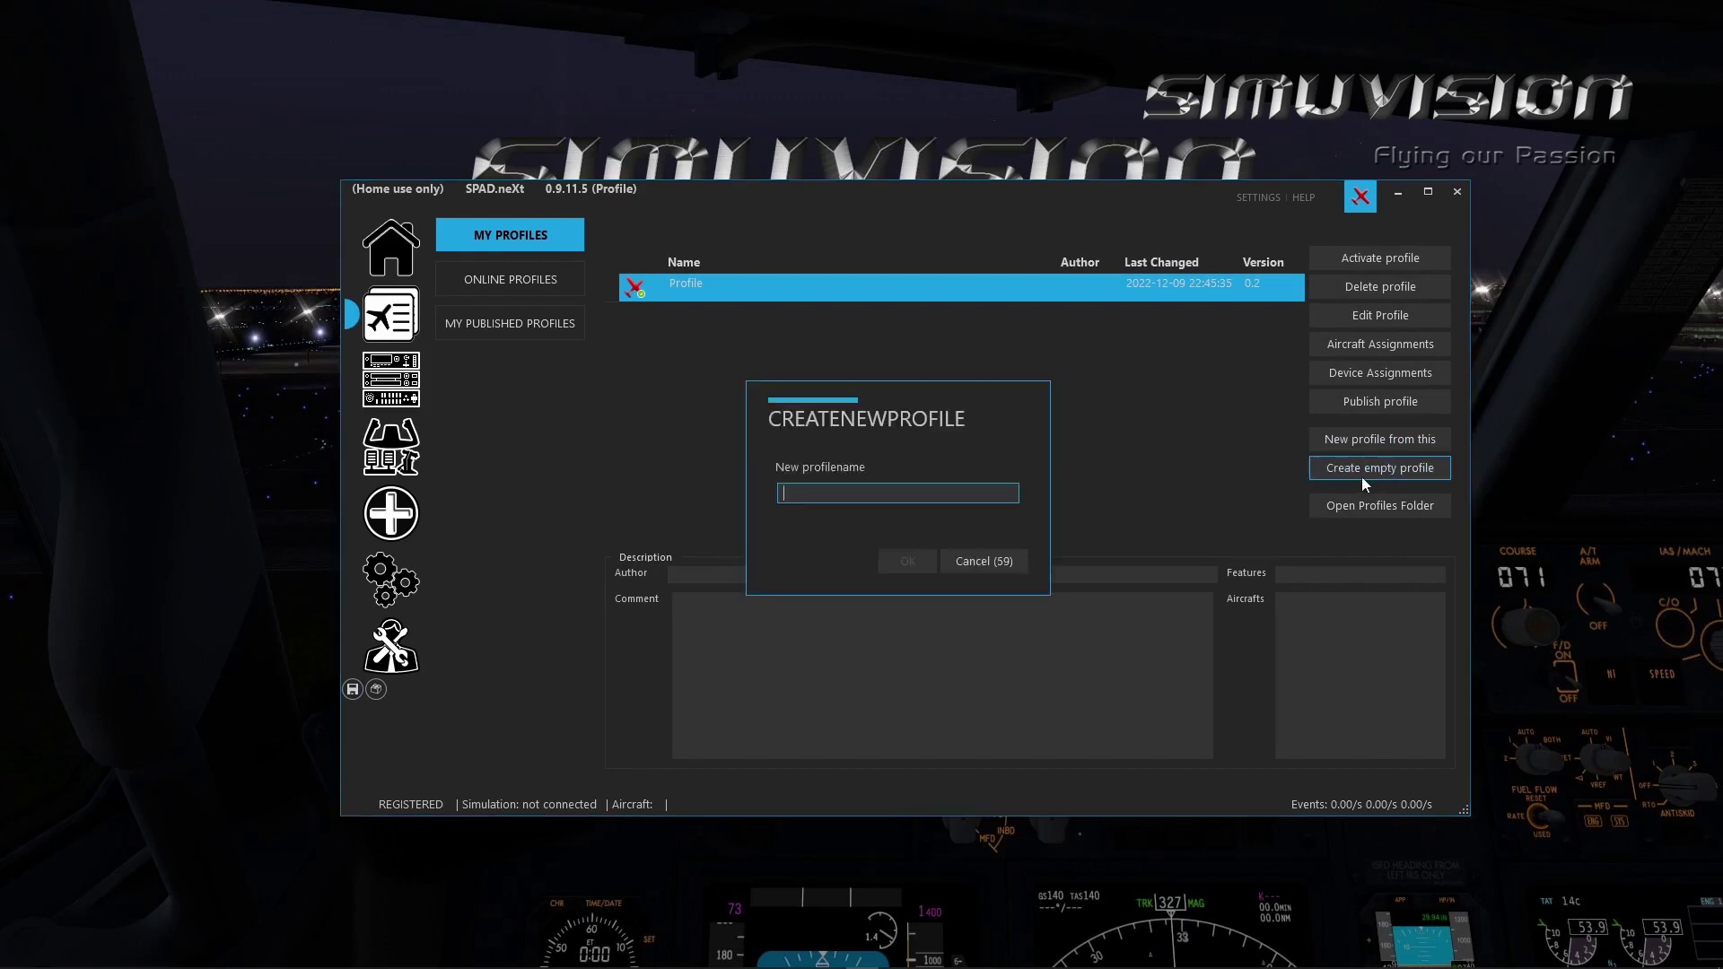
pyautogui.write('test')
pyautogui.press('Return')
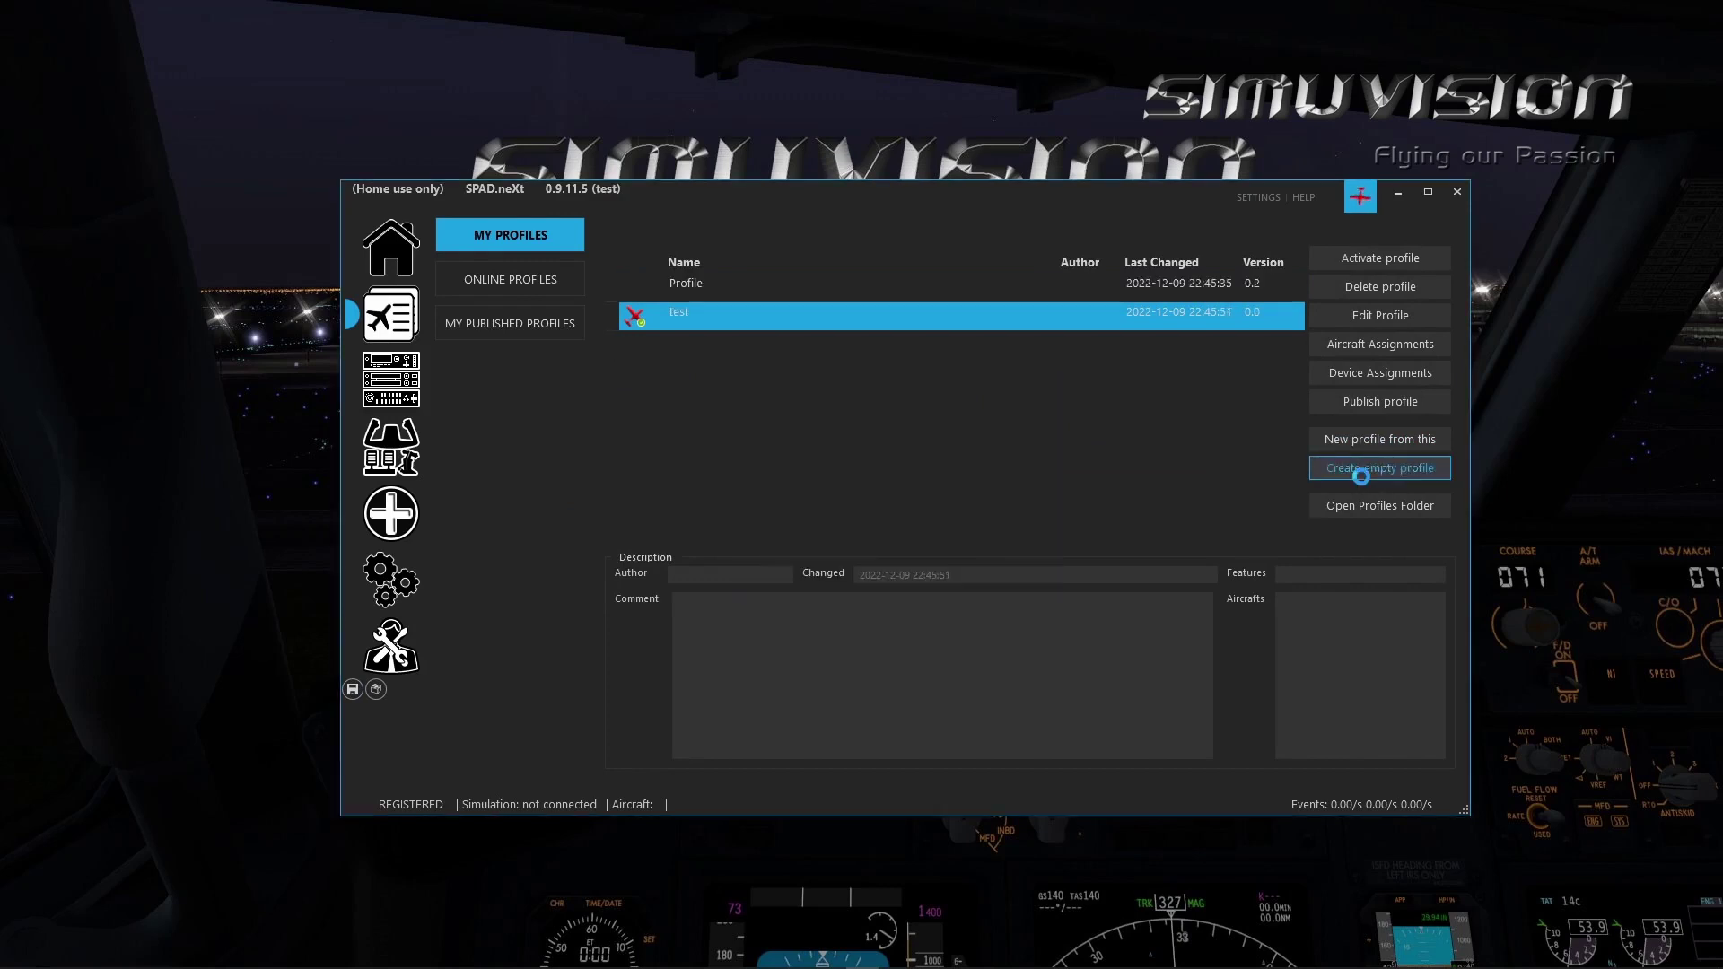
pyautogui.click(392, 399)
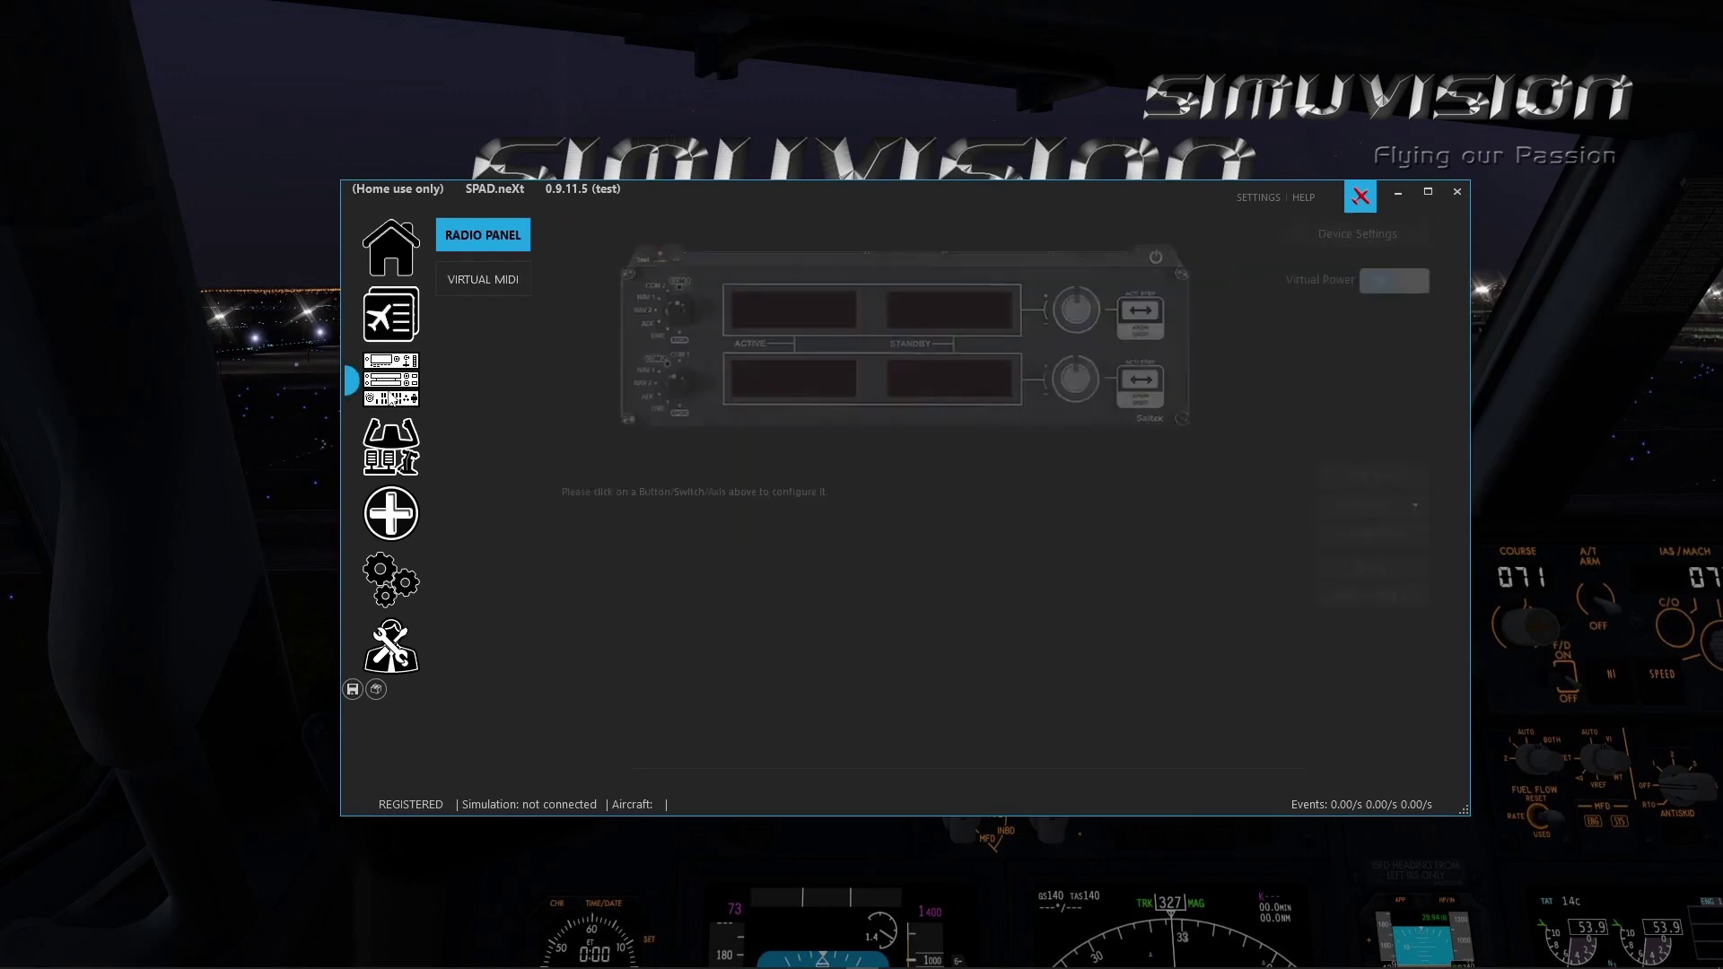
pyautogui.click(922, 382)
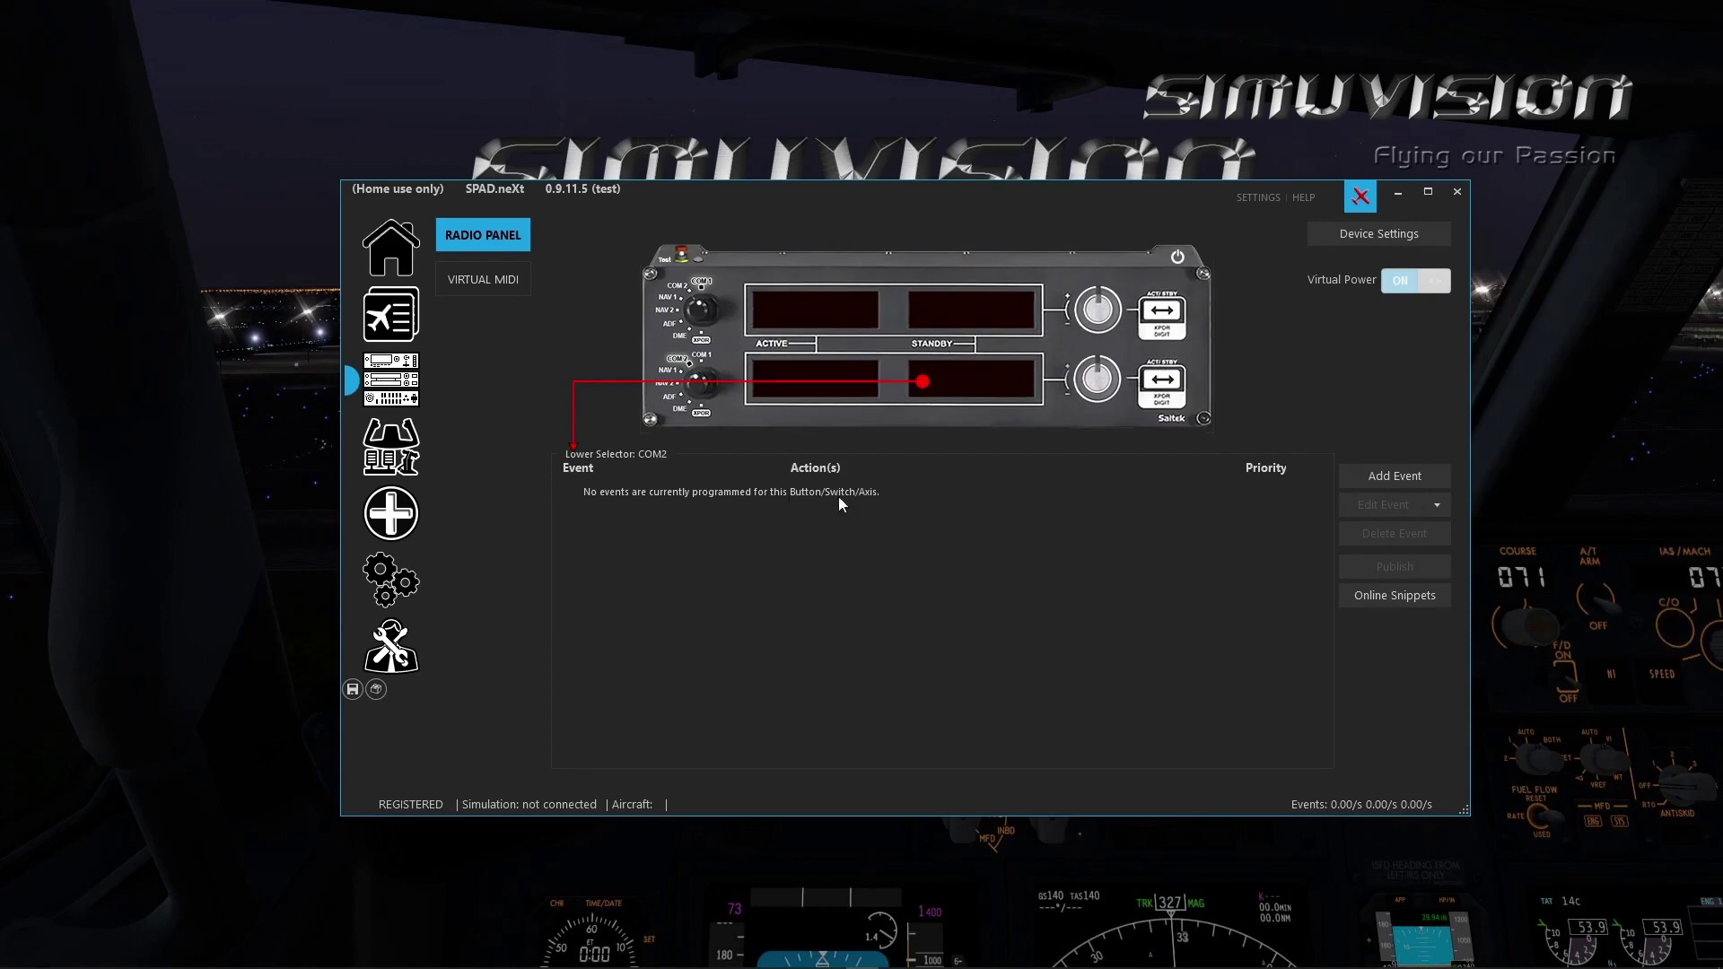
# - Activate the profile named Profile again and check its lower COM2 selector events on the Radio Panel
pyautogui.click(390, 314)
pyautogui.doubleClick(757, 288)
pyautogui.click(394, 381)
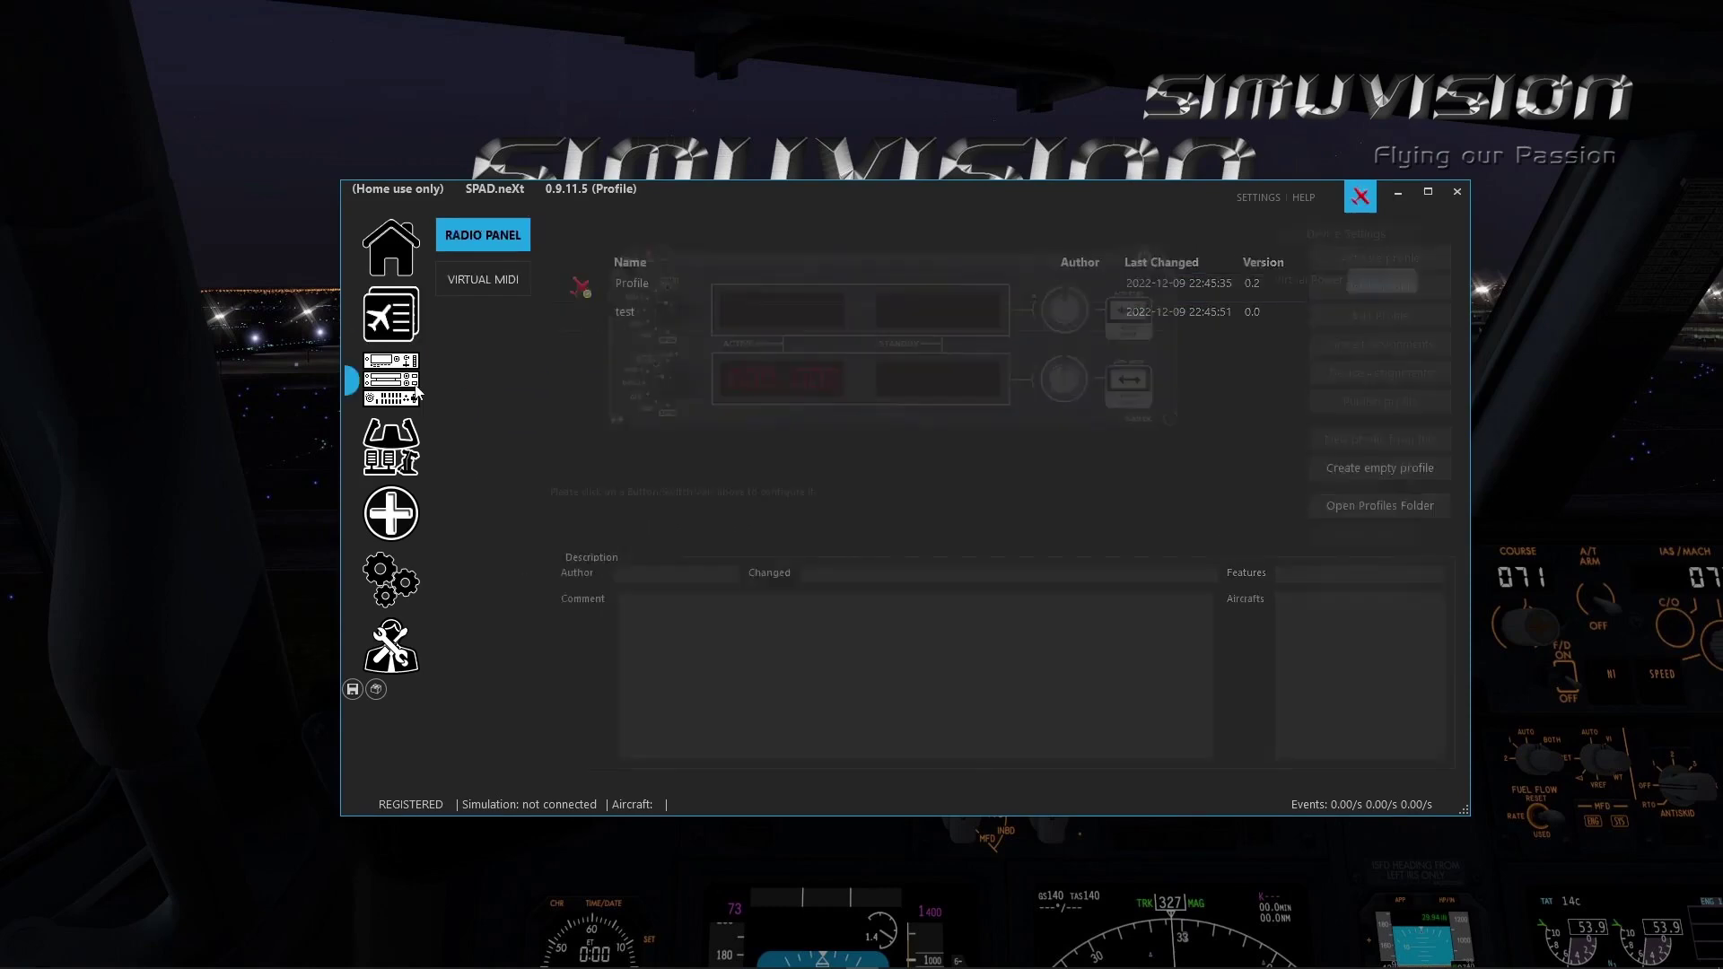
pyautogui.click(873, 406)
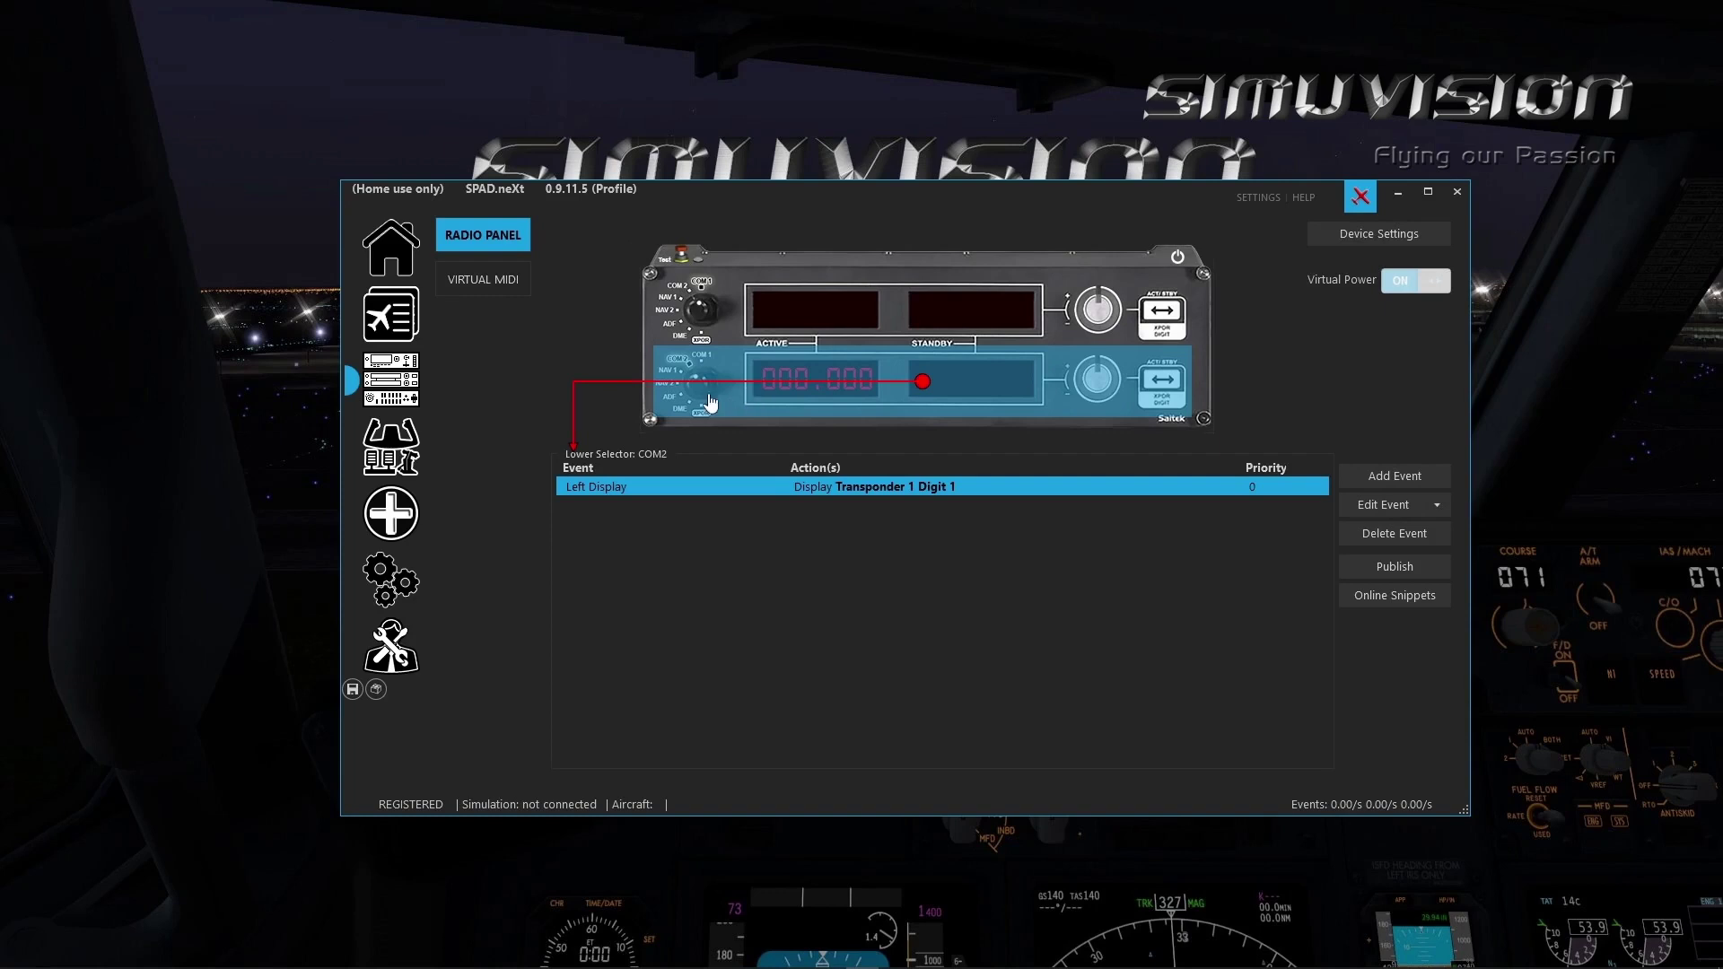
# - Create a new profile from Profile, named Profile copy, and check its lower COM2 selector events
pyautogui.click(391, 314)
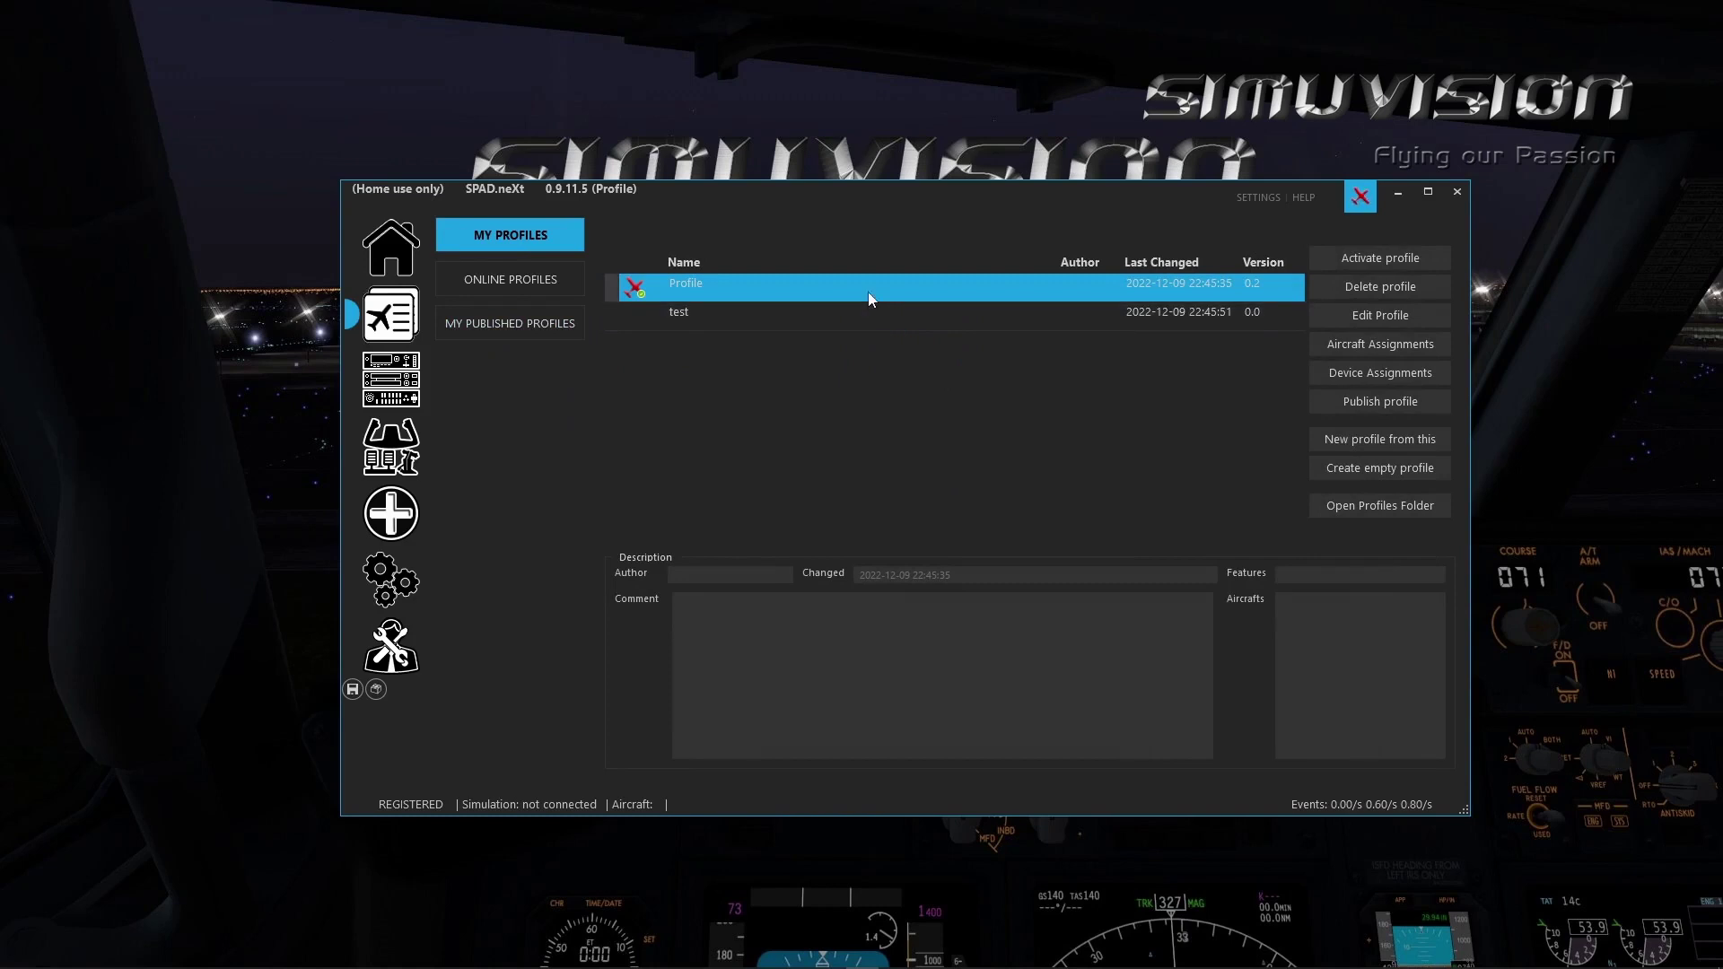
pyautogui.click(1364, 439)
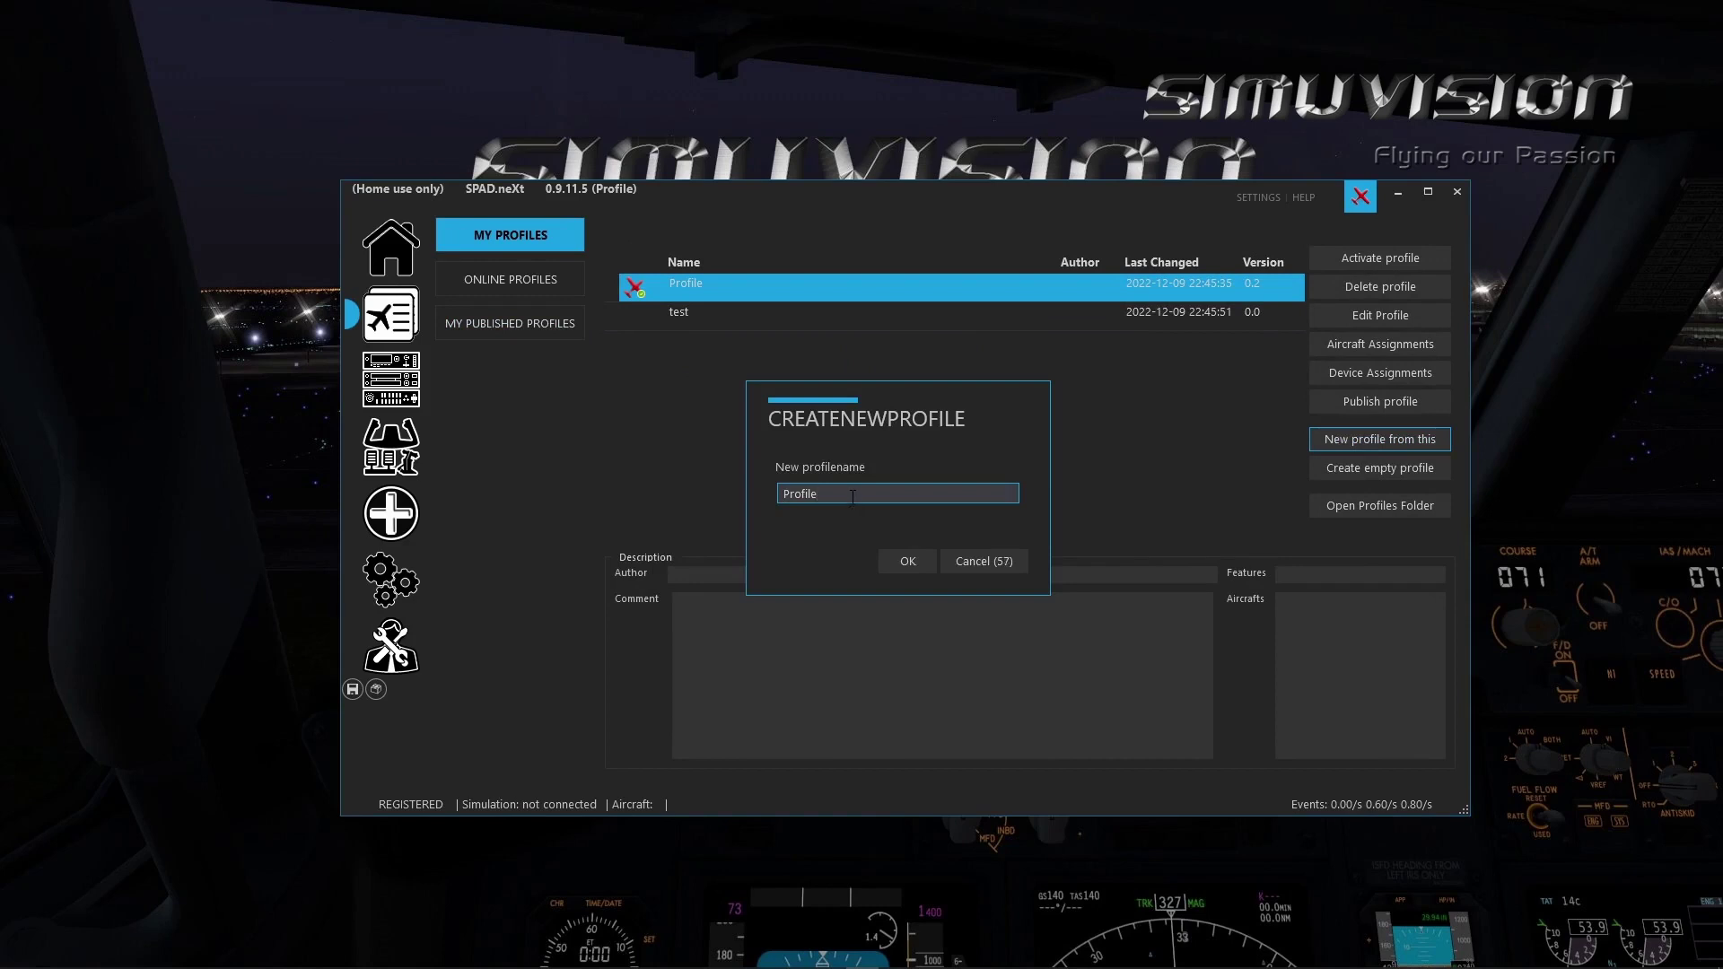
pyautogui.write('copy')
pyautogui.press('Return')
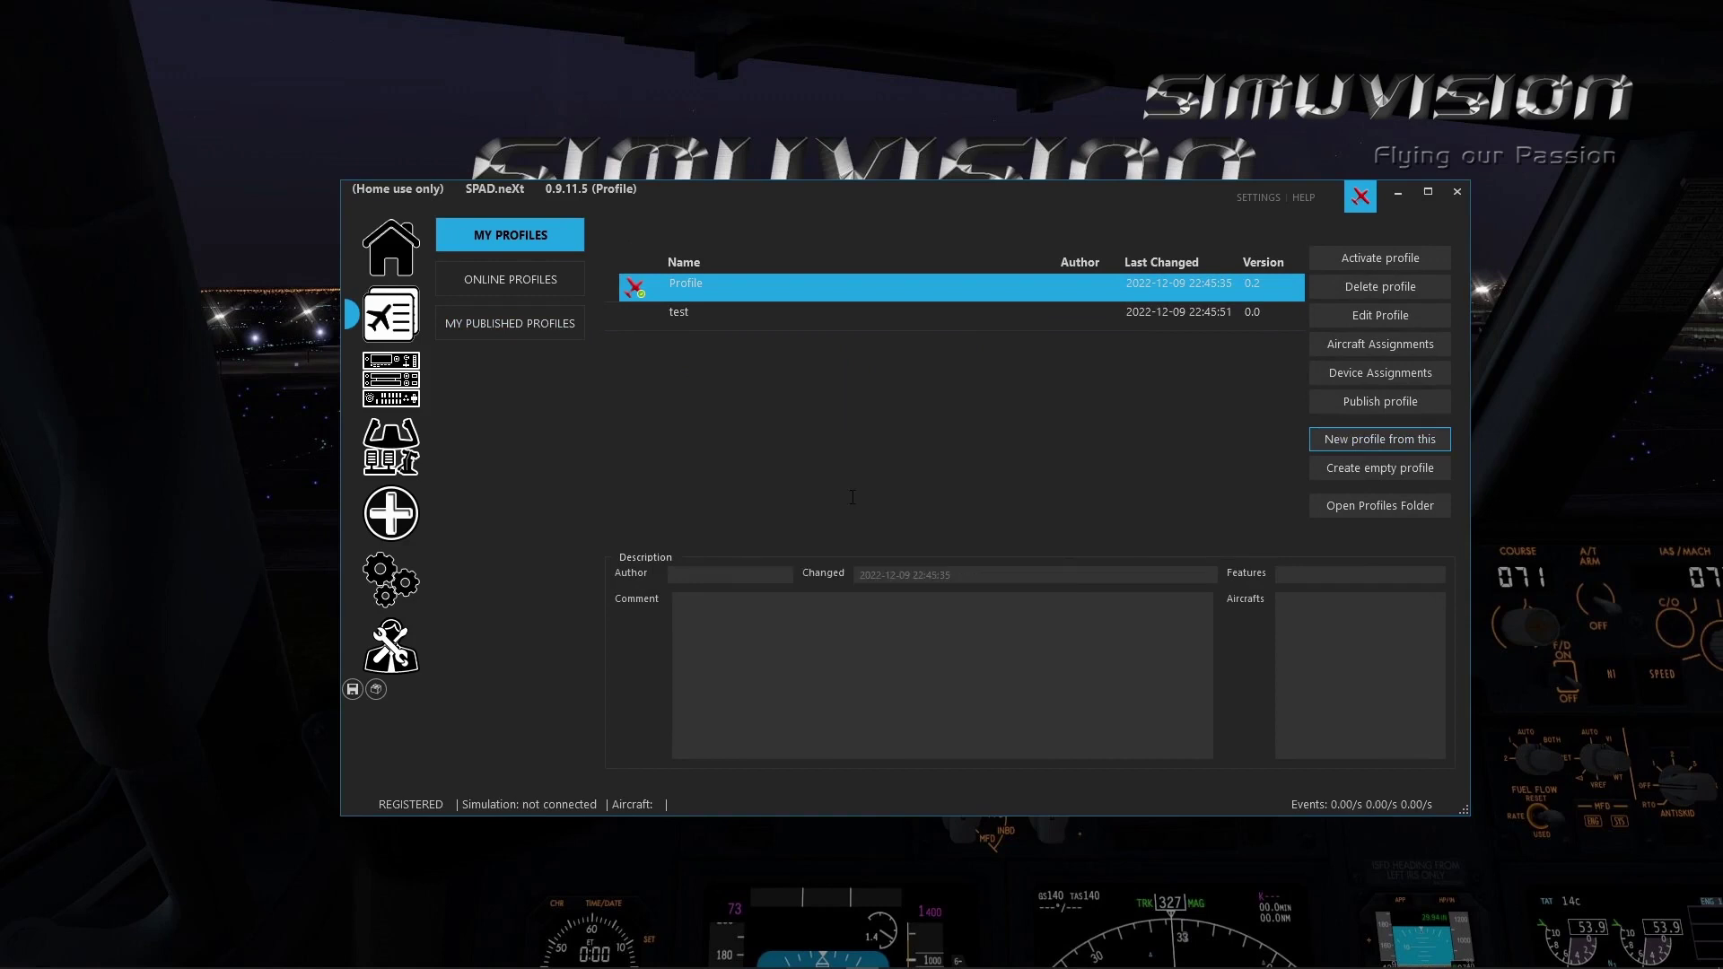
pyautogui.click(390, 379)
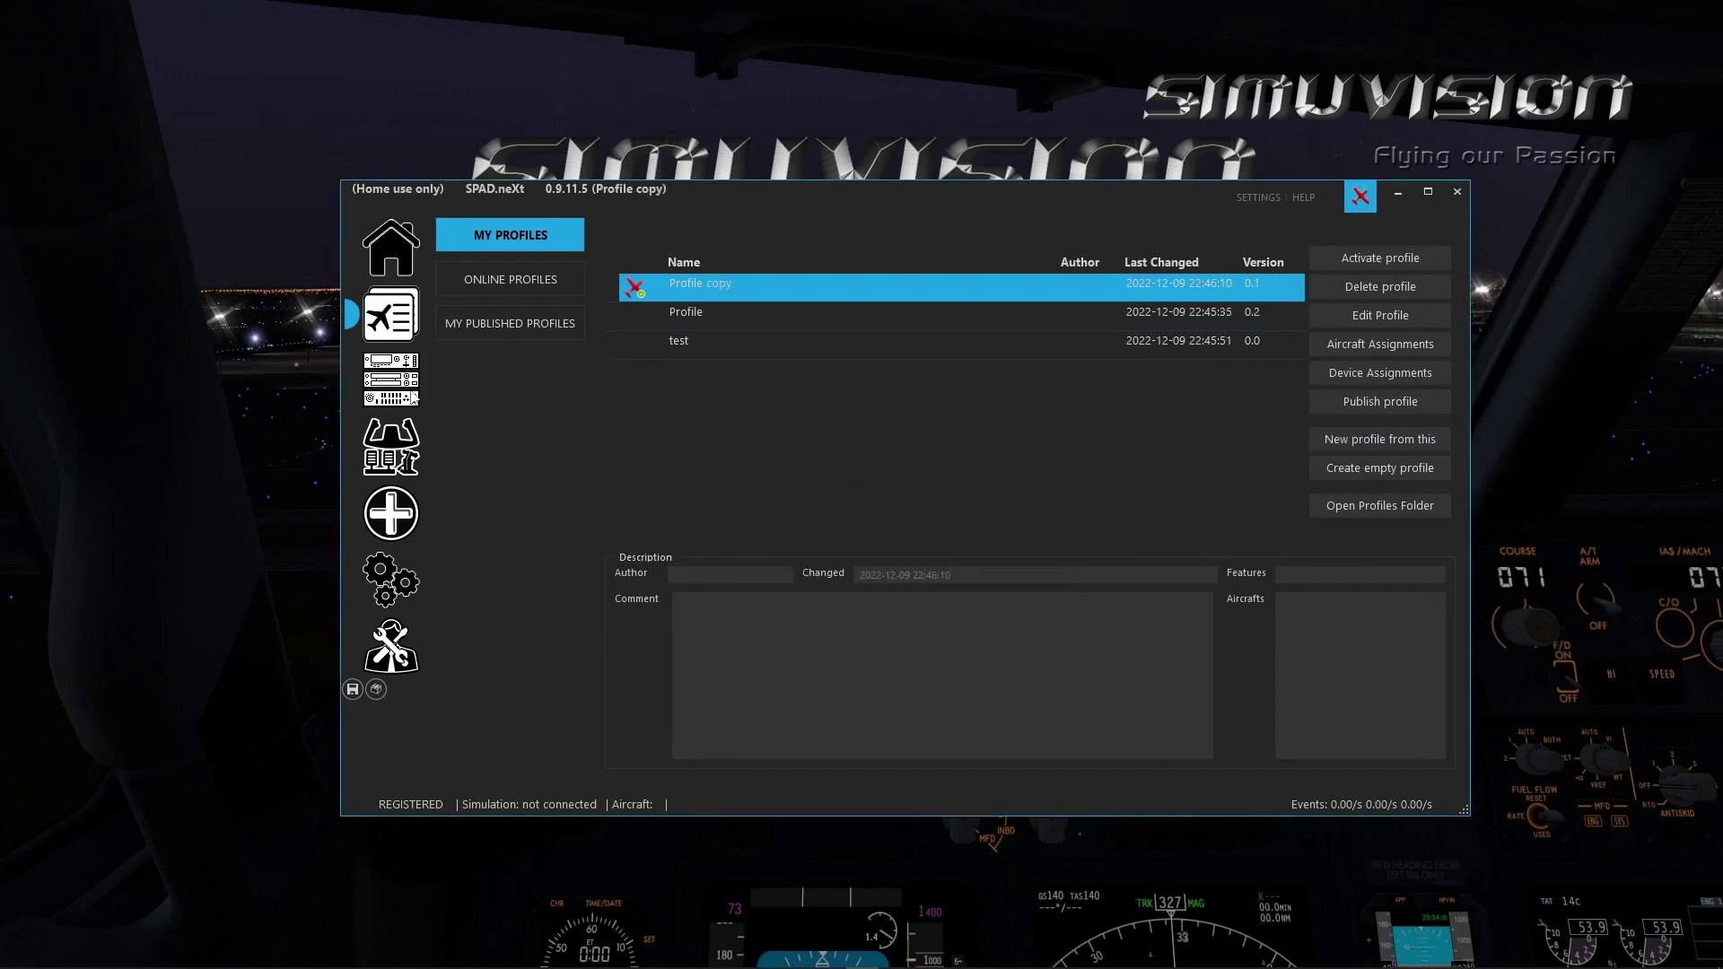
pyautogui.click(916, 415)
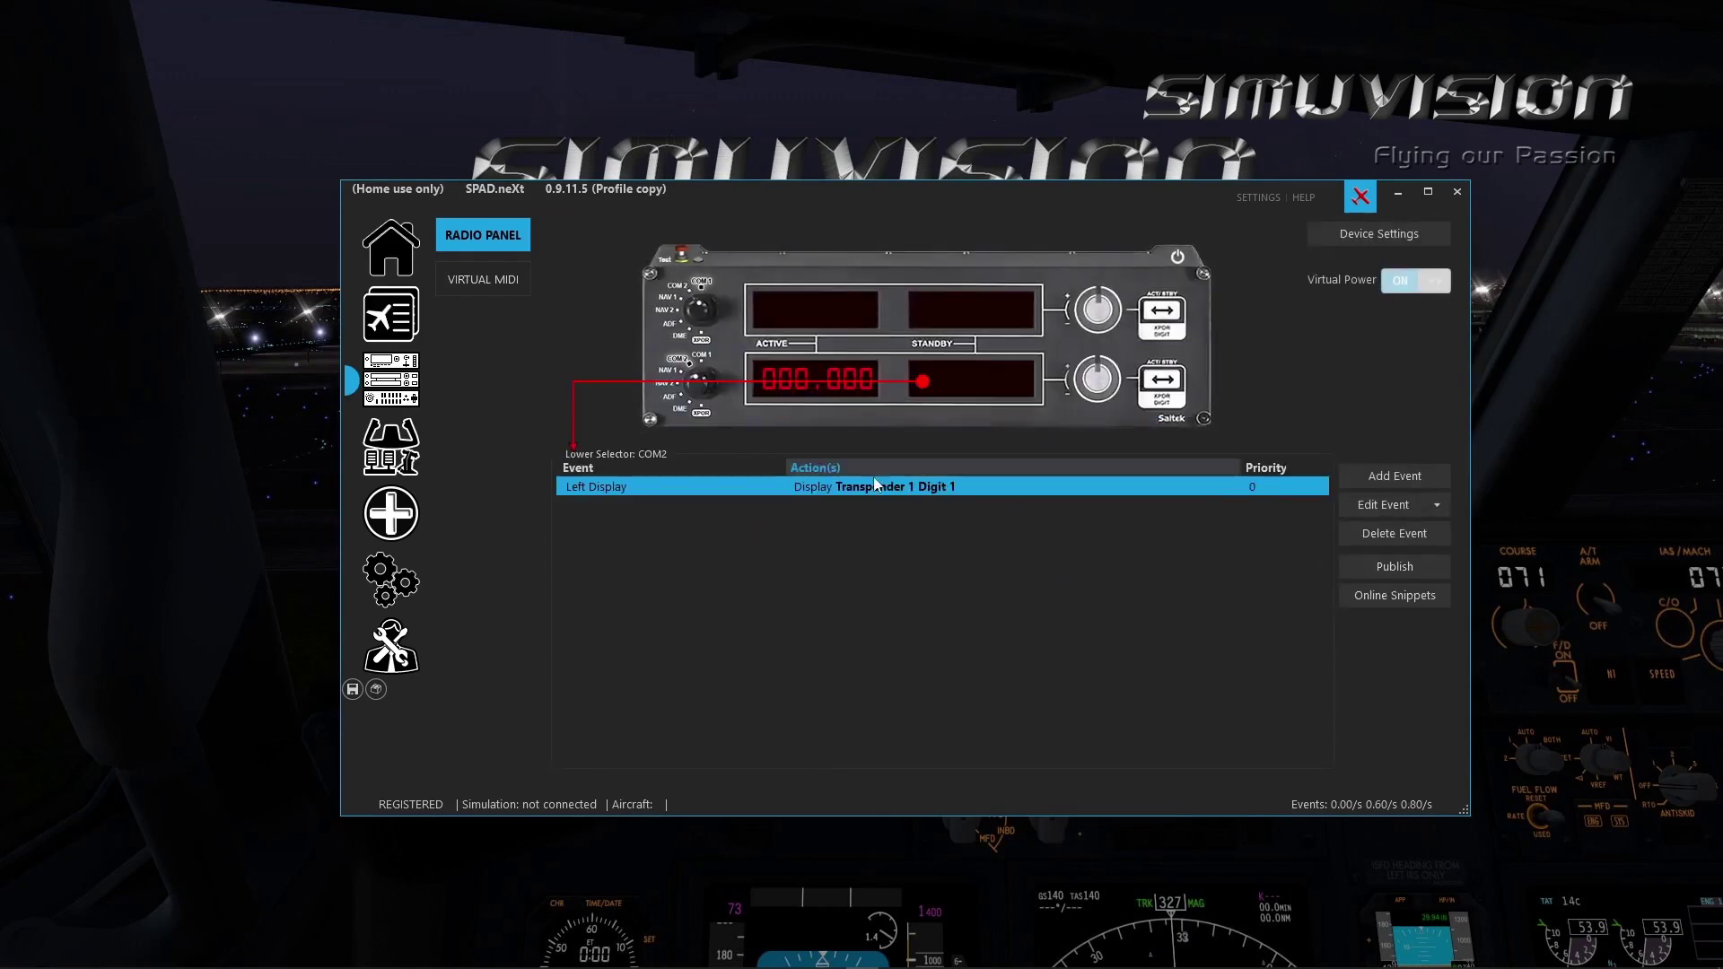
# - Delete the test profile from the saved profiles and confirm the deletion
pyautogui.click(391, 316)
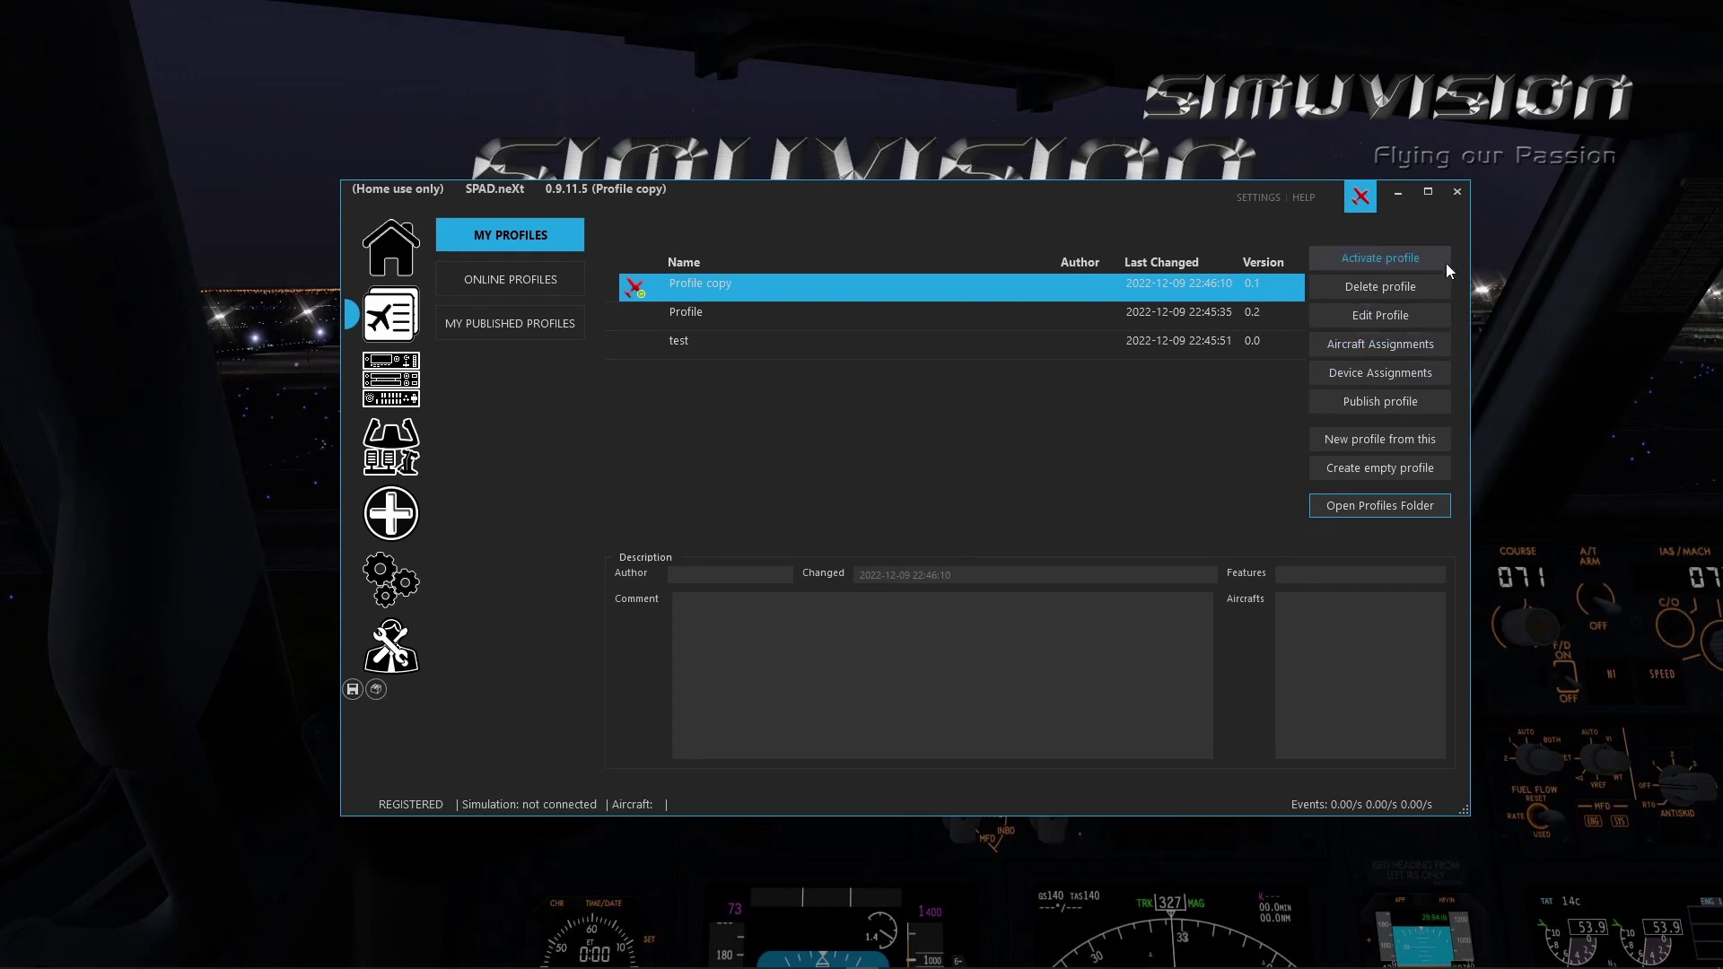
pyautogui.press('Down')
pyautogui.press('Down')
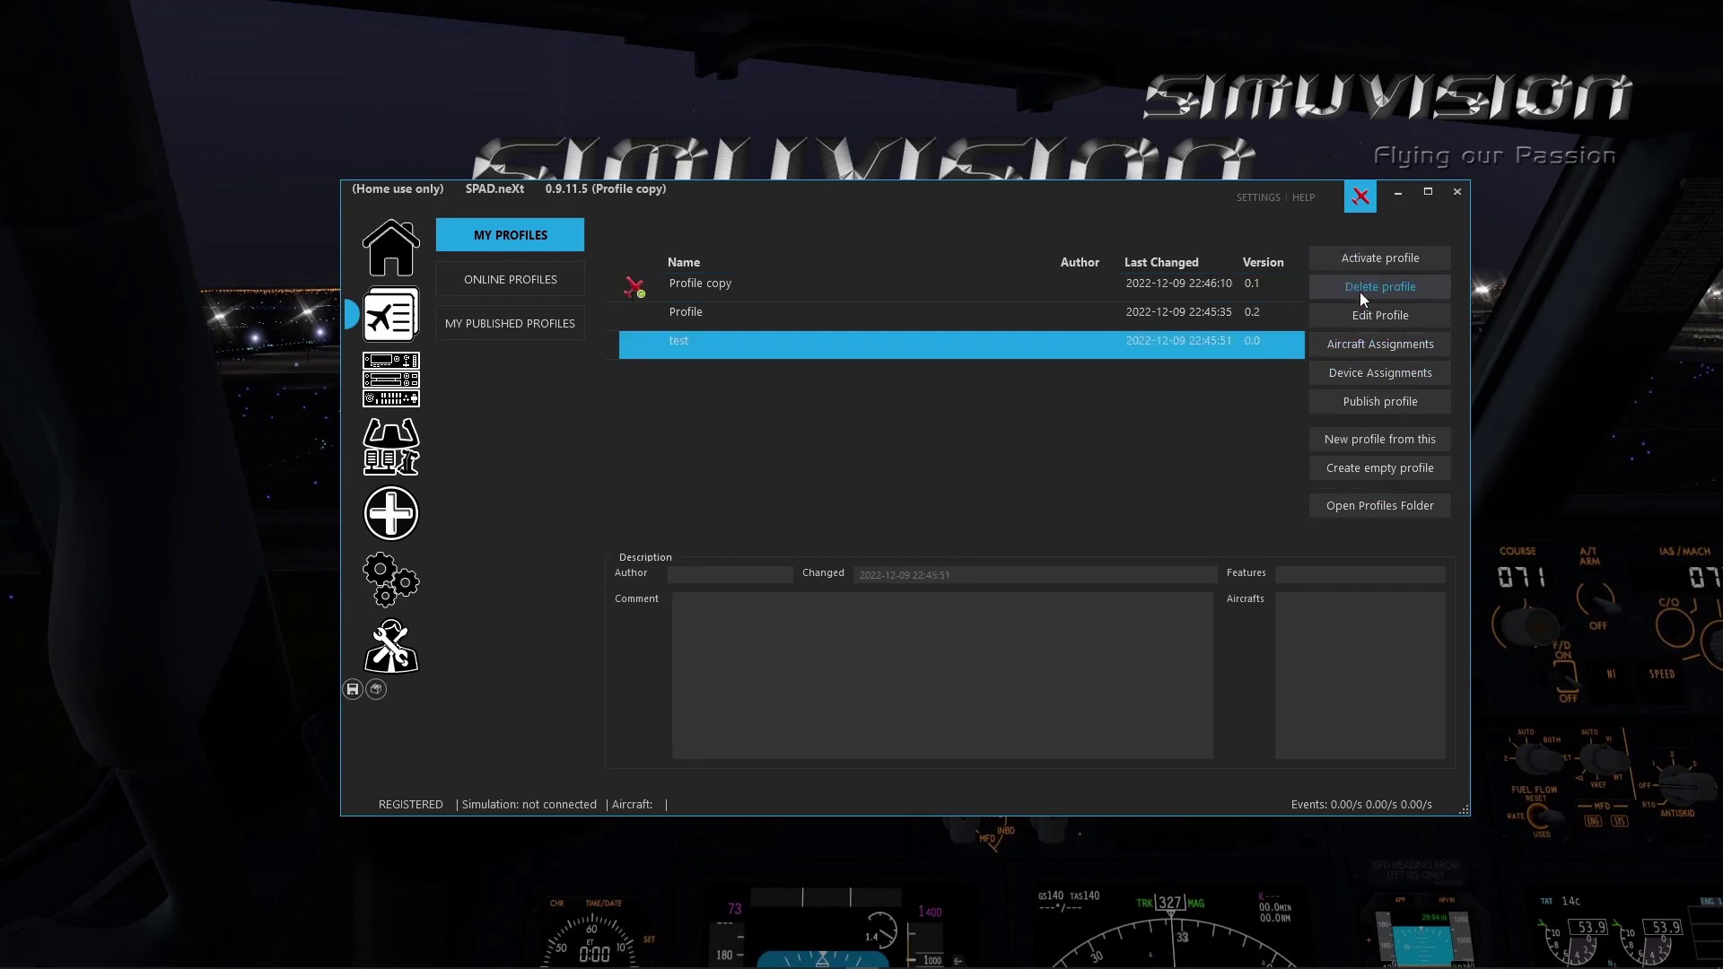
pyautogui.click(1360, 292)
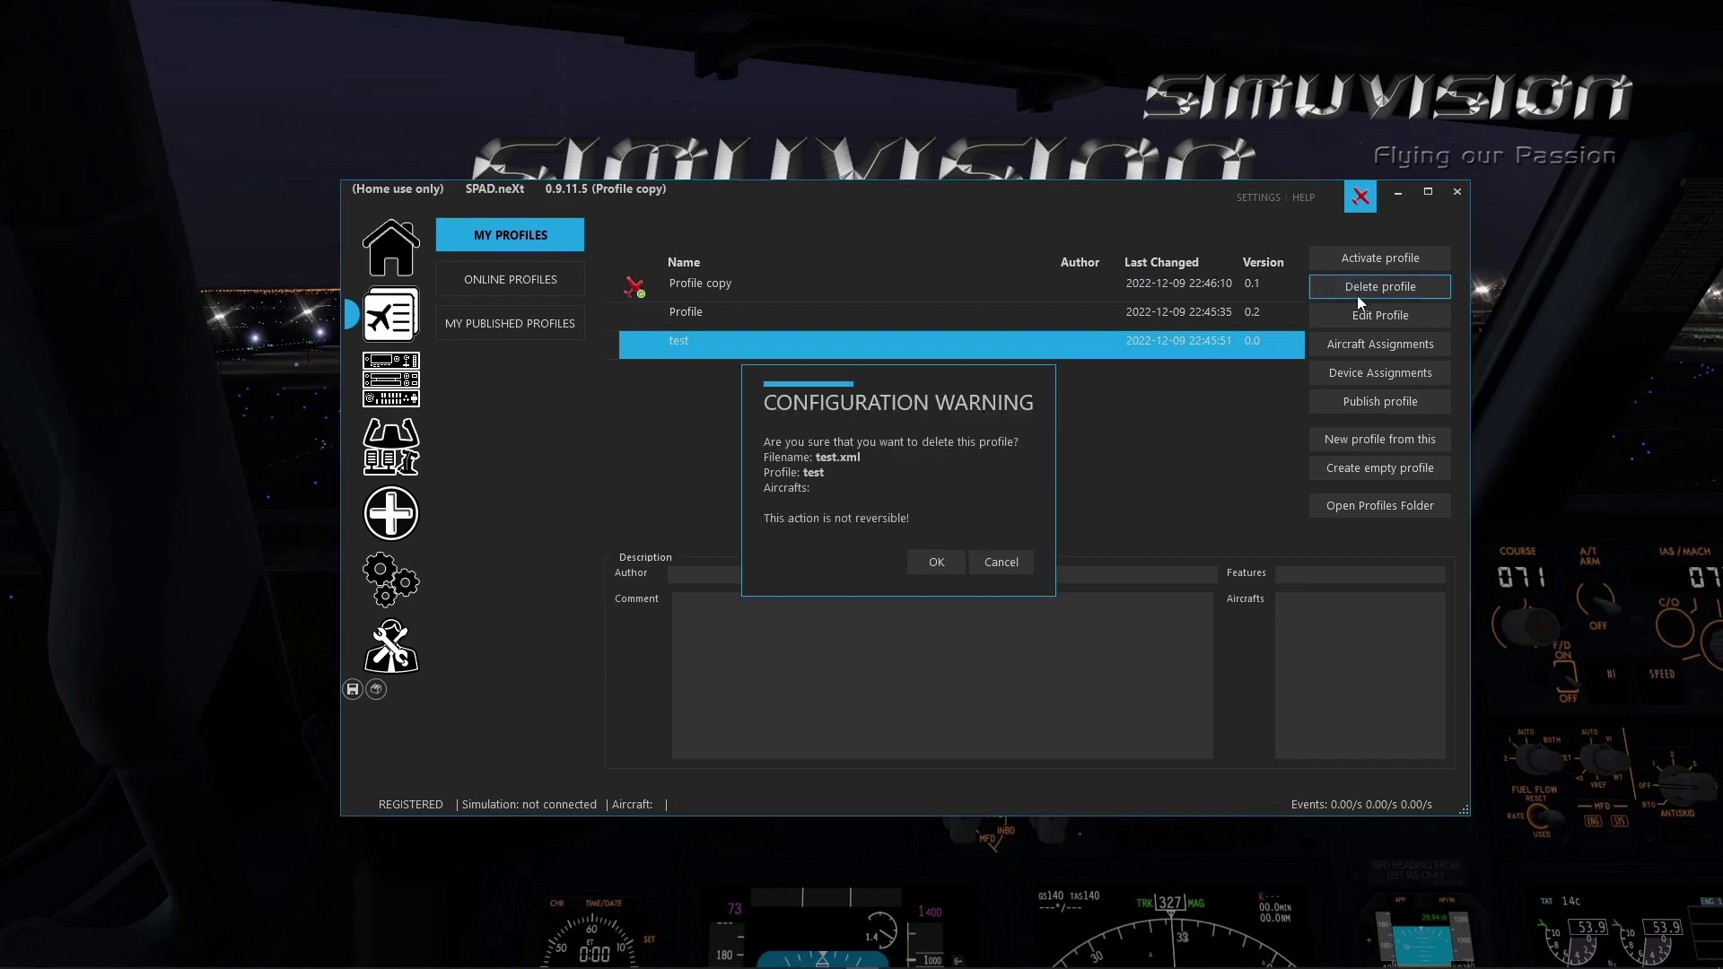
pyautogui.click(945, 555)
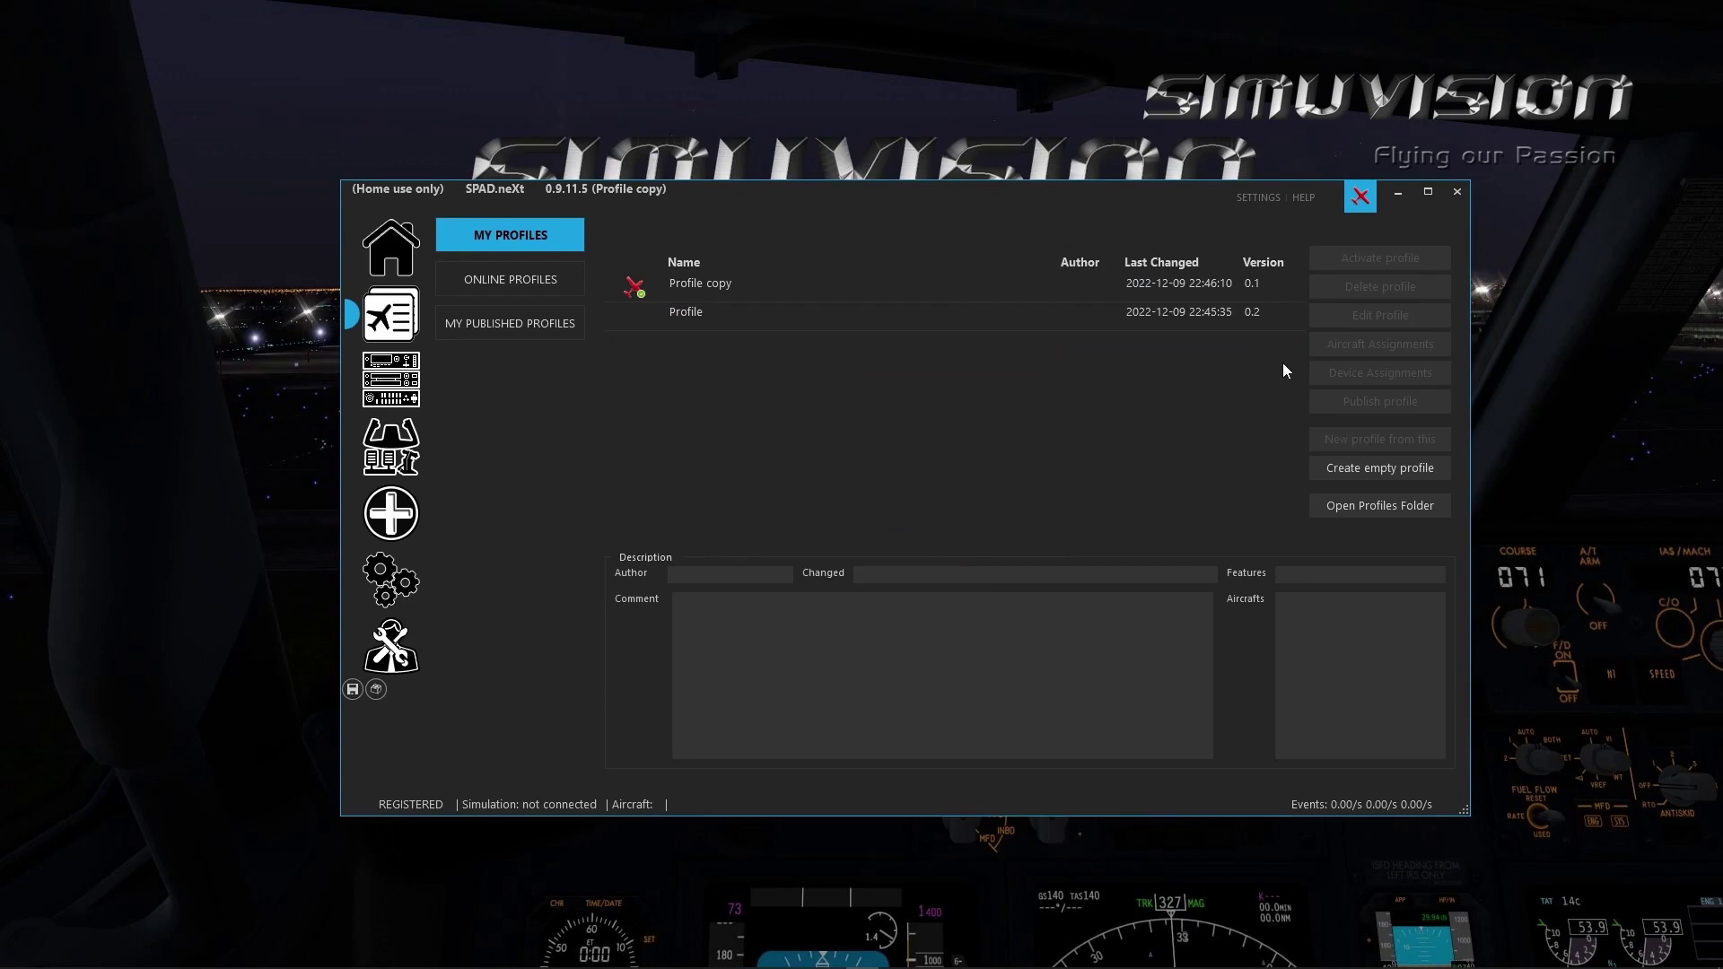
# - Add the description "welcome to simuvision" and, after a blank line, "subscribe" to Profile, save it and check its comment
pyautogui.click(992, 315)
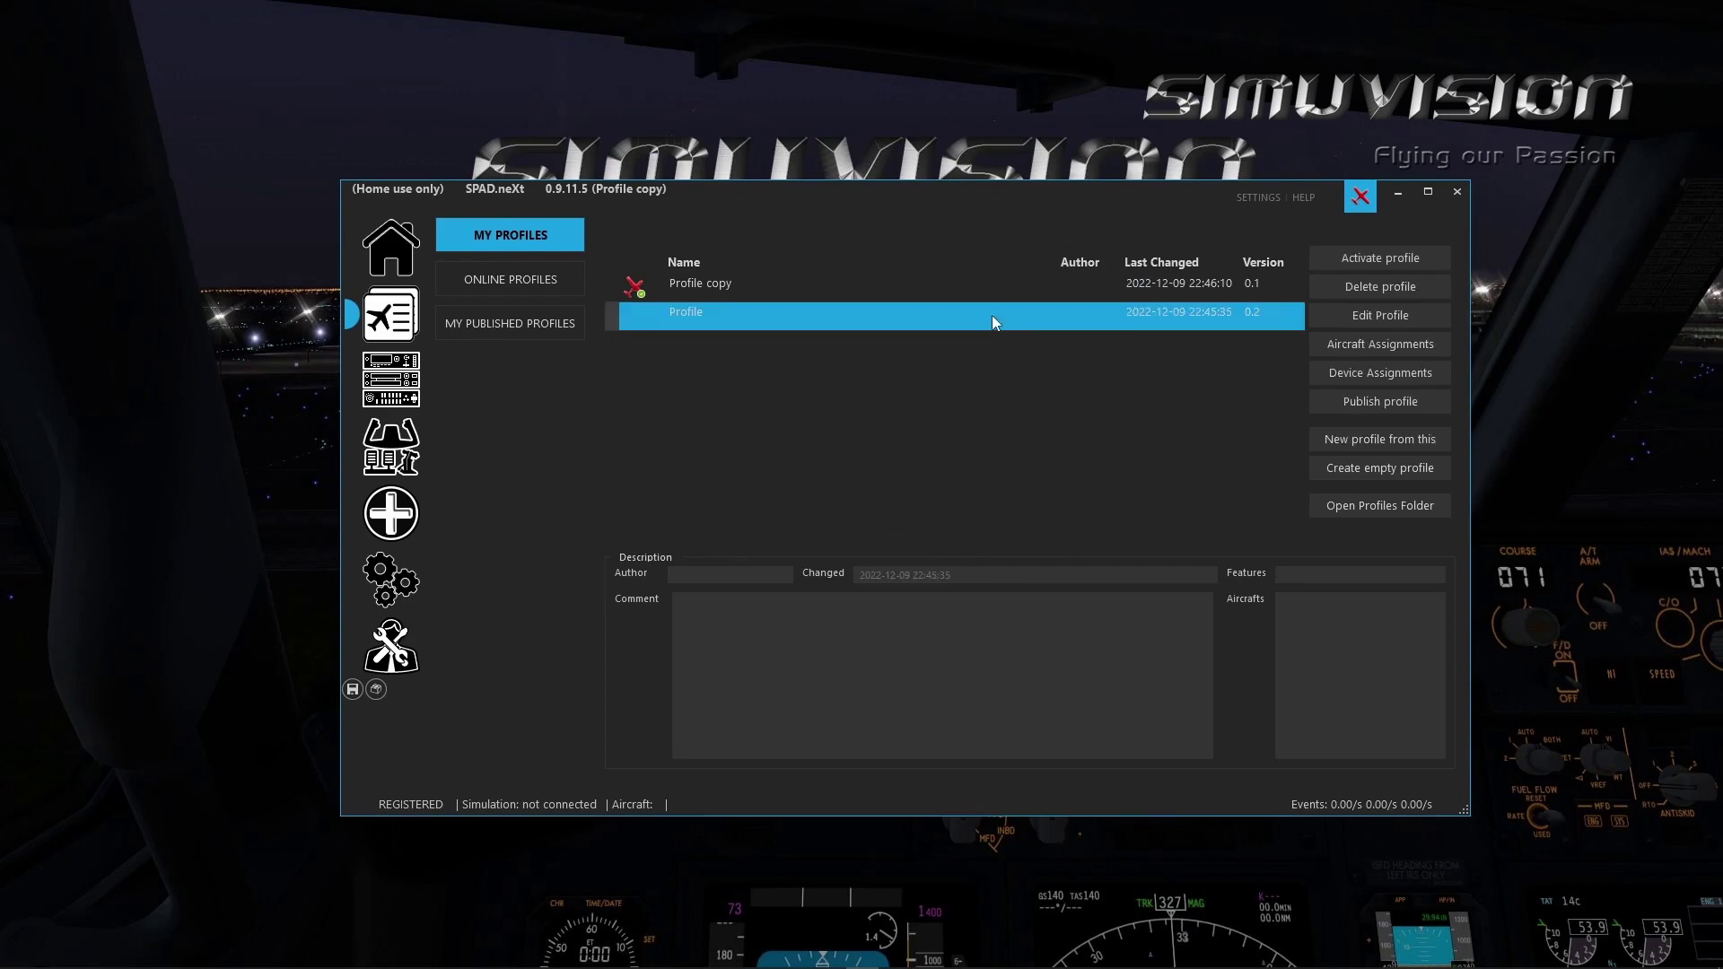
pyautogui.click(1403, 310)
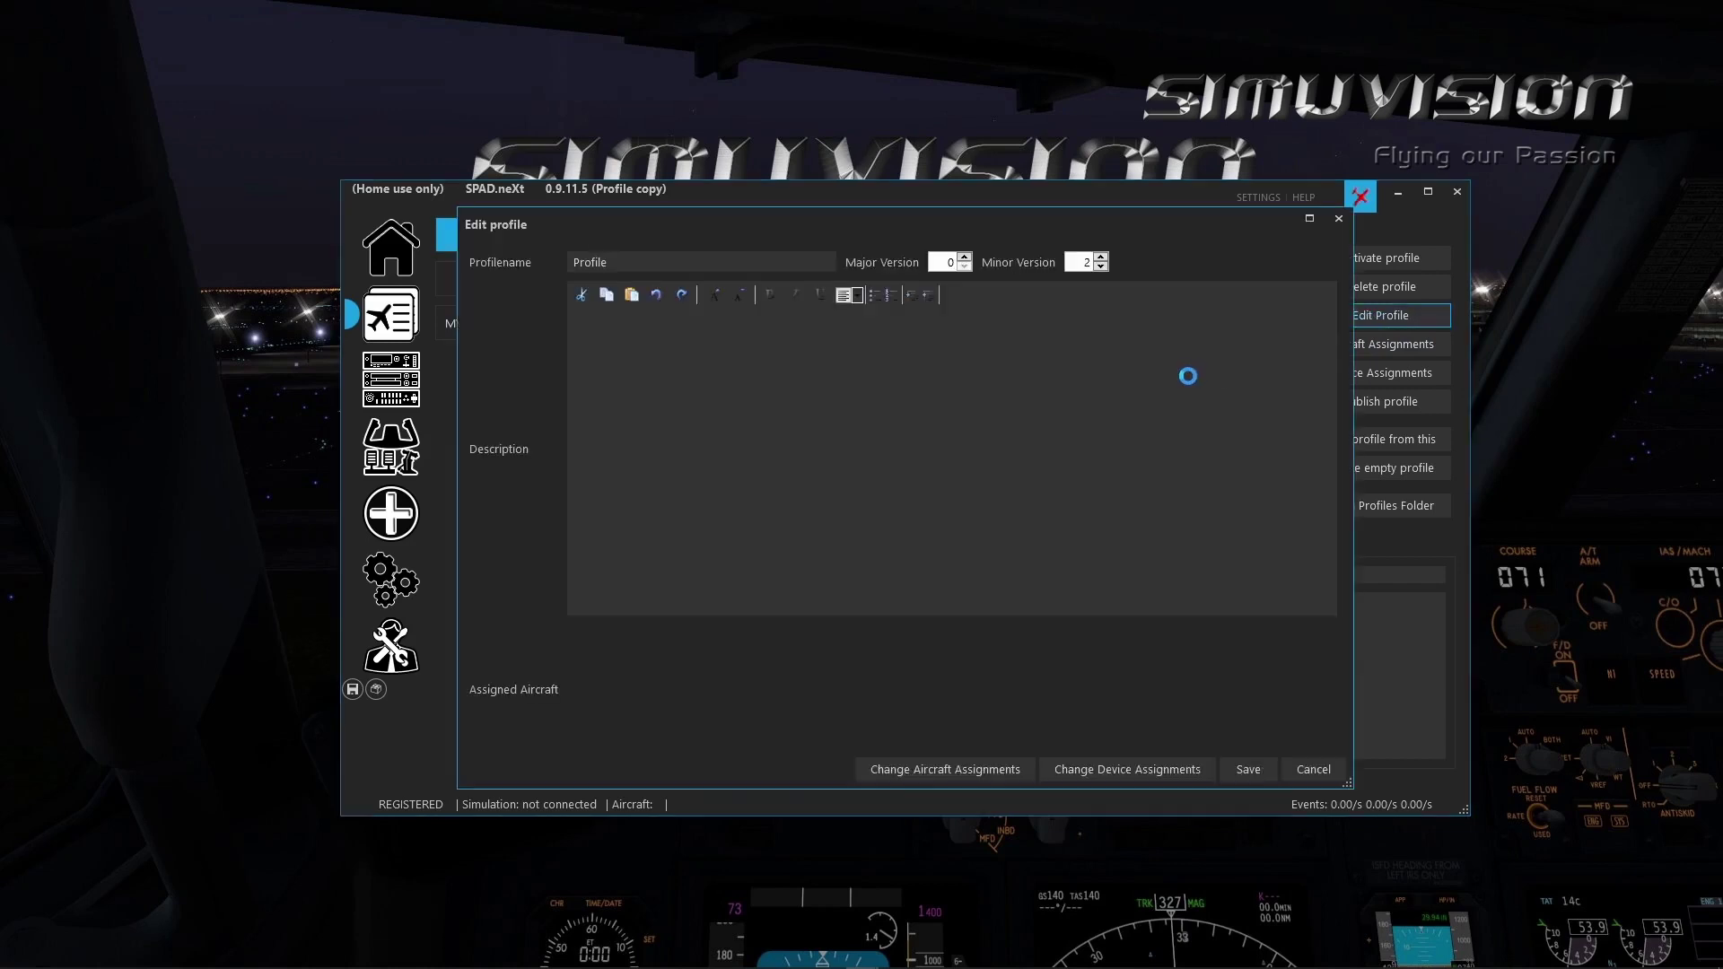
pyautogui.click(678, 375)
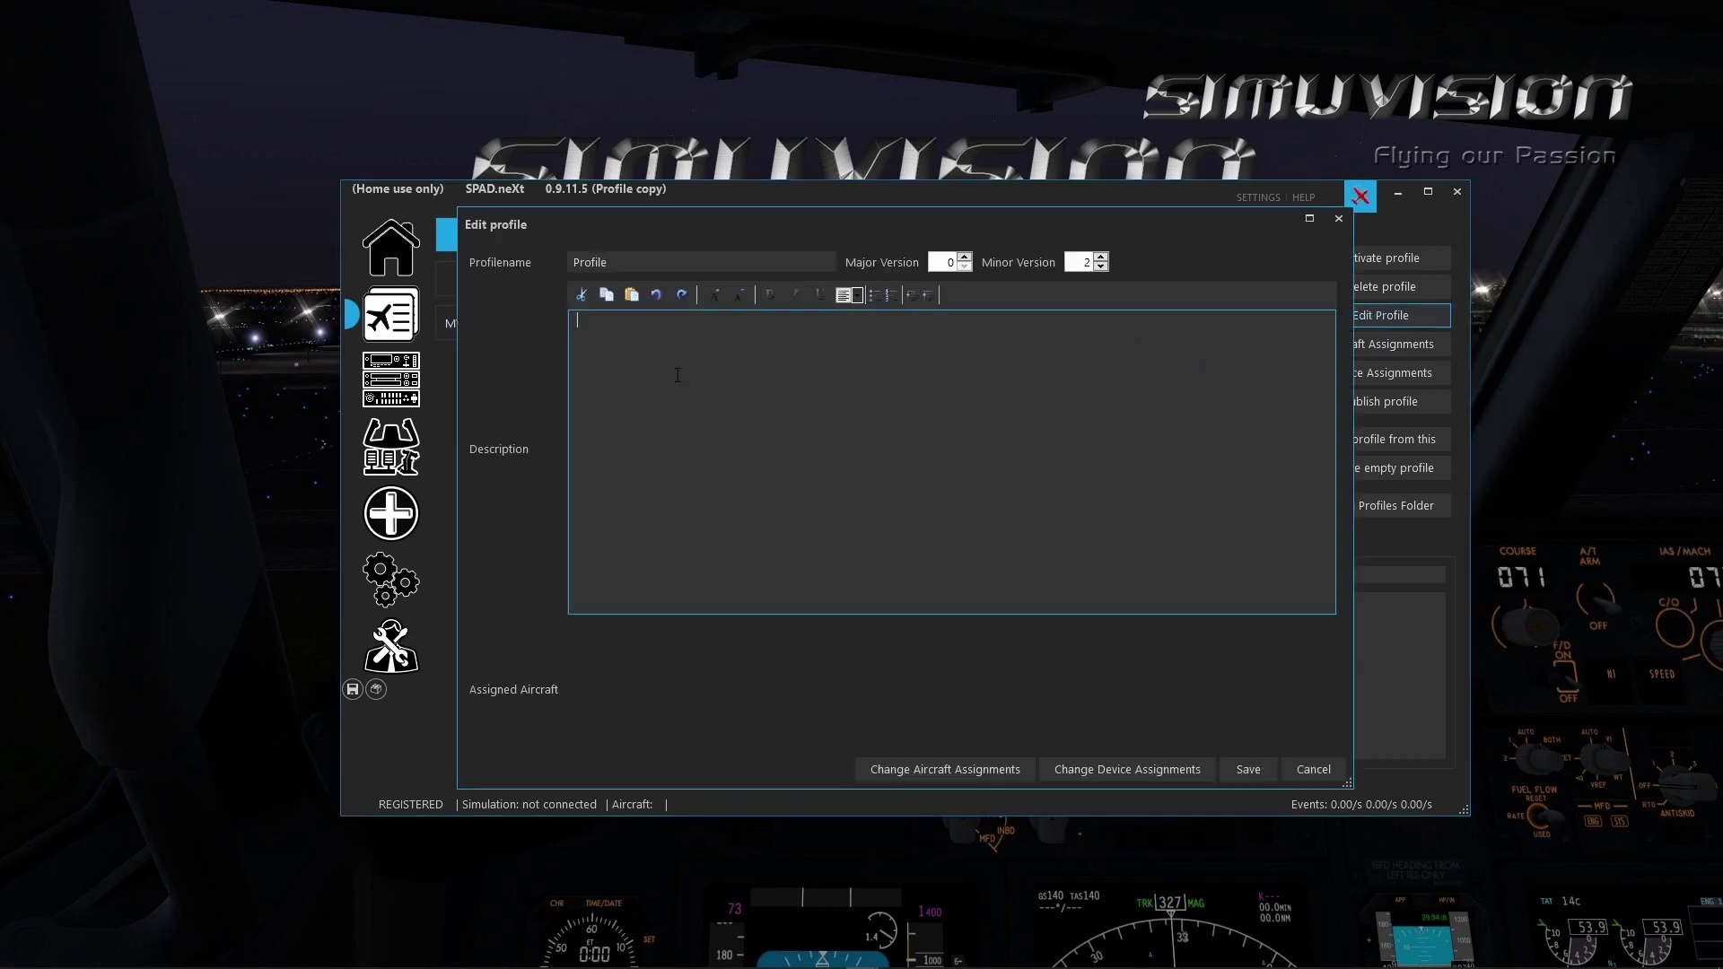
pyautogui.write('welcome to simuvision  subscribe')
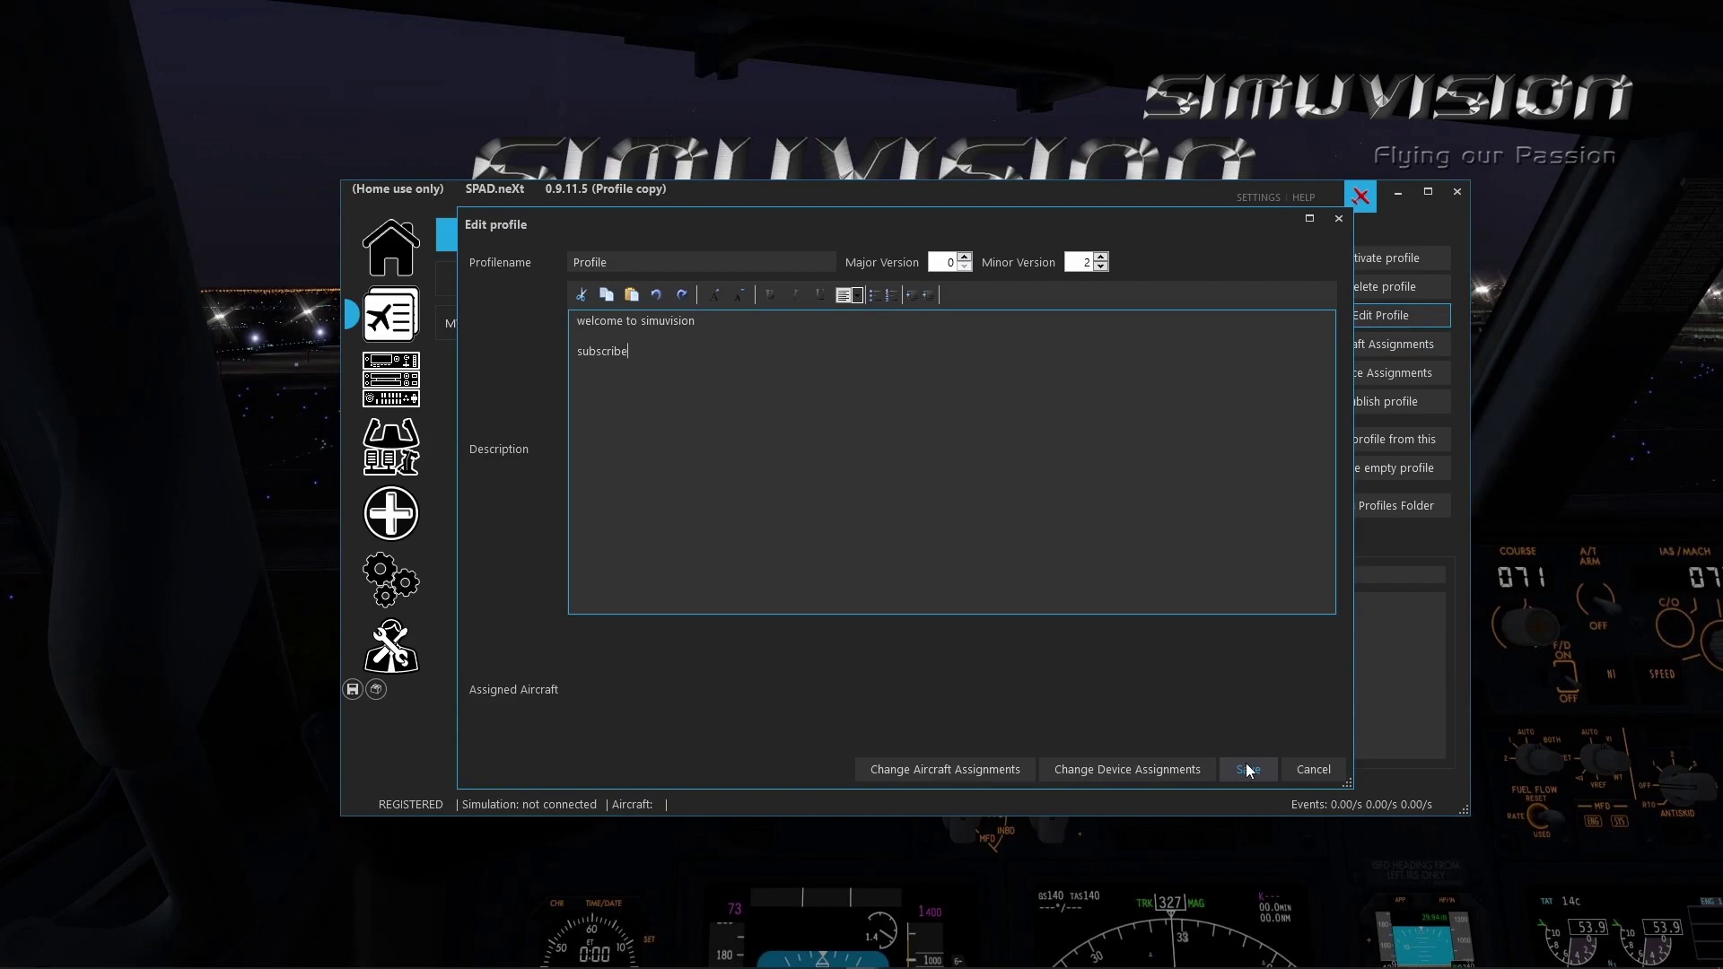
pyautogui.click(1247, 769)
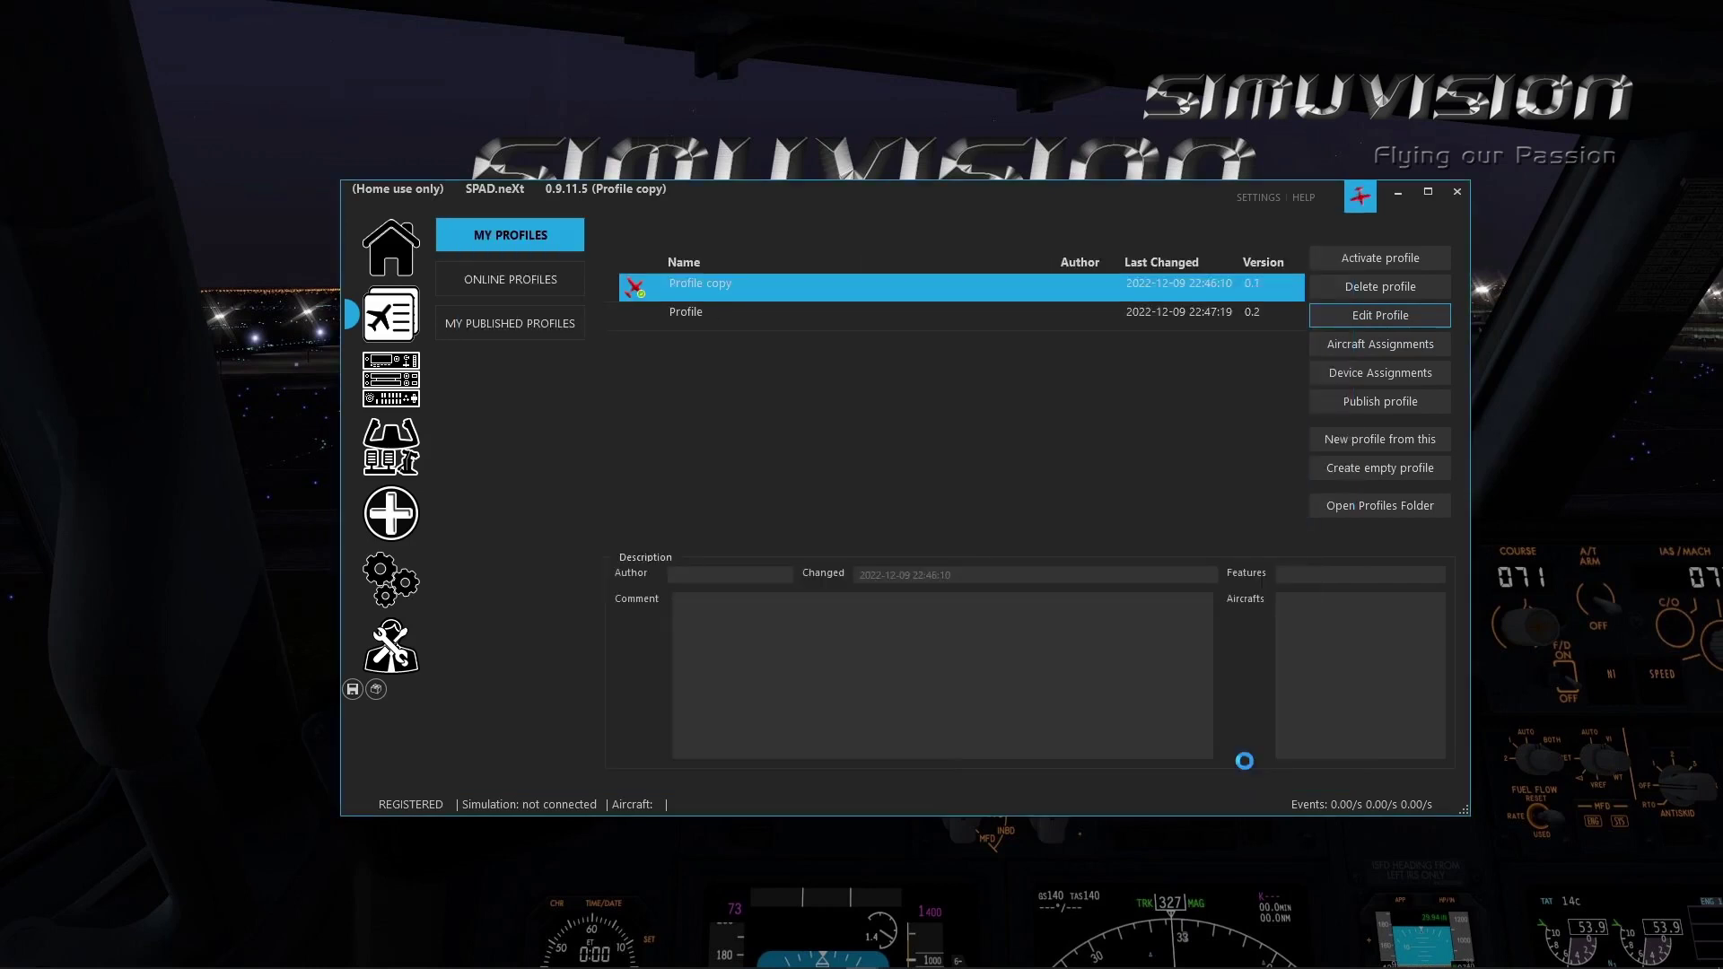
pyautogui.click(773, 316)
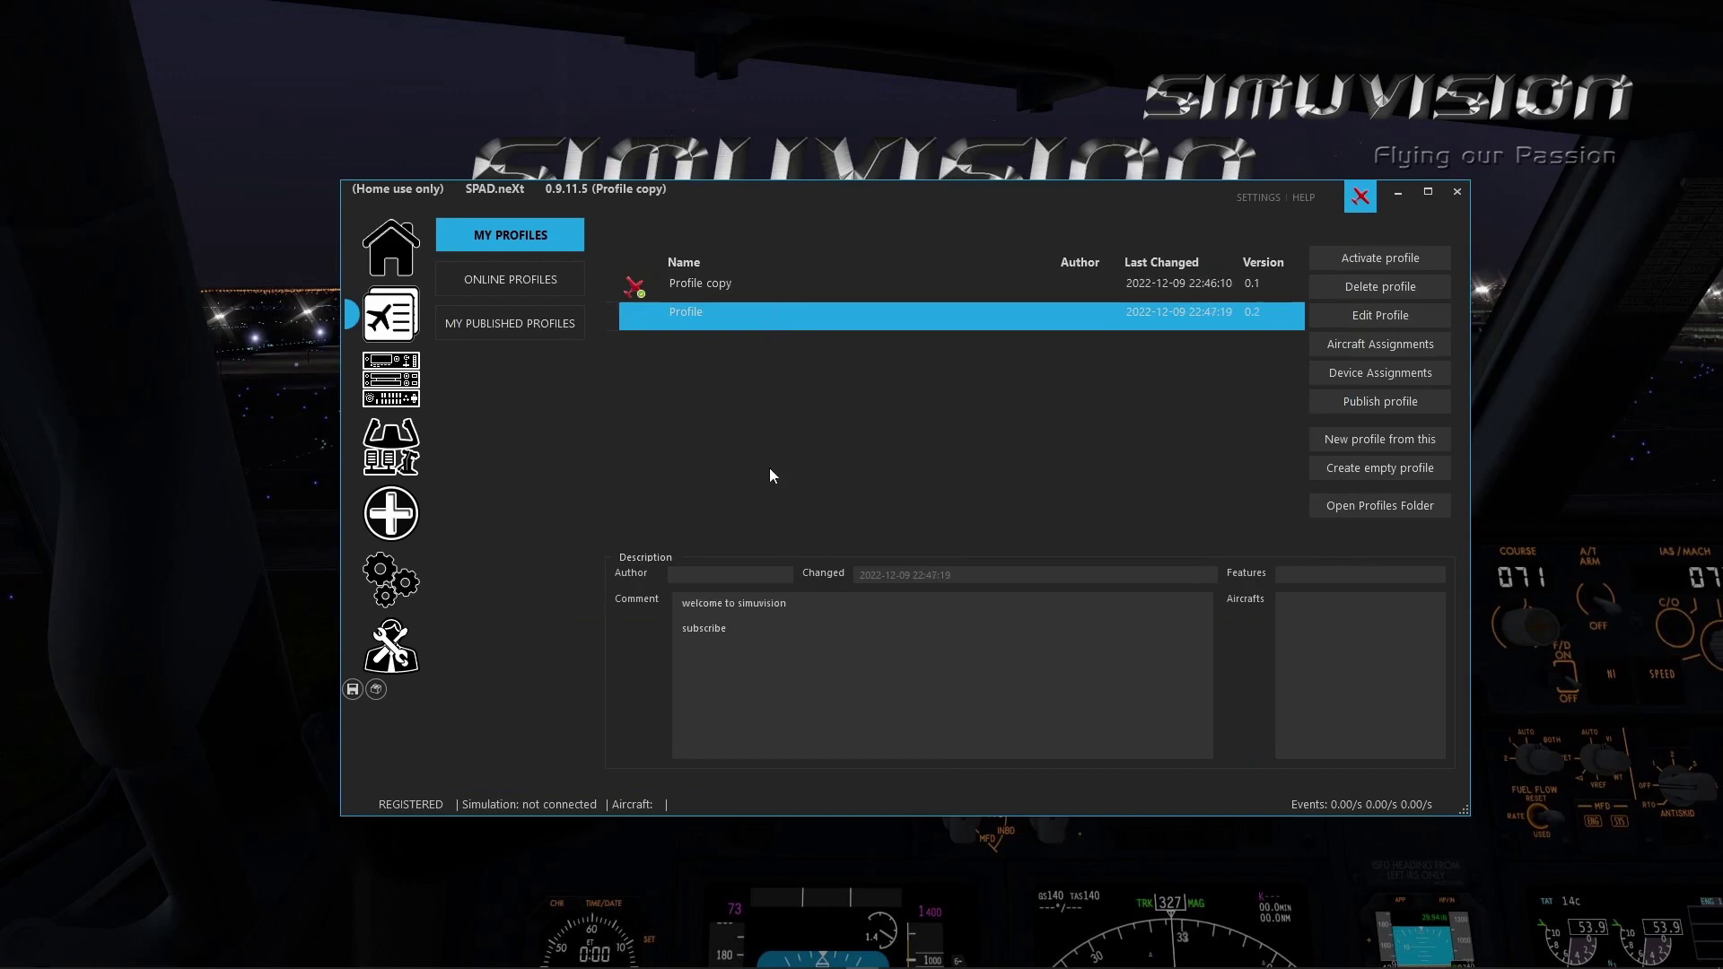
pyautogui.moveTo(766, 648); pyautogui.dragTo(660, 607)
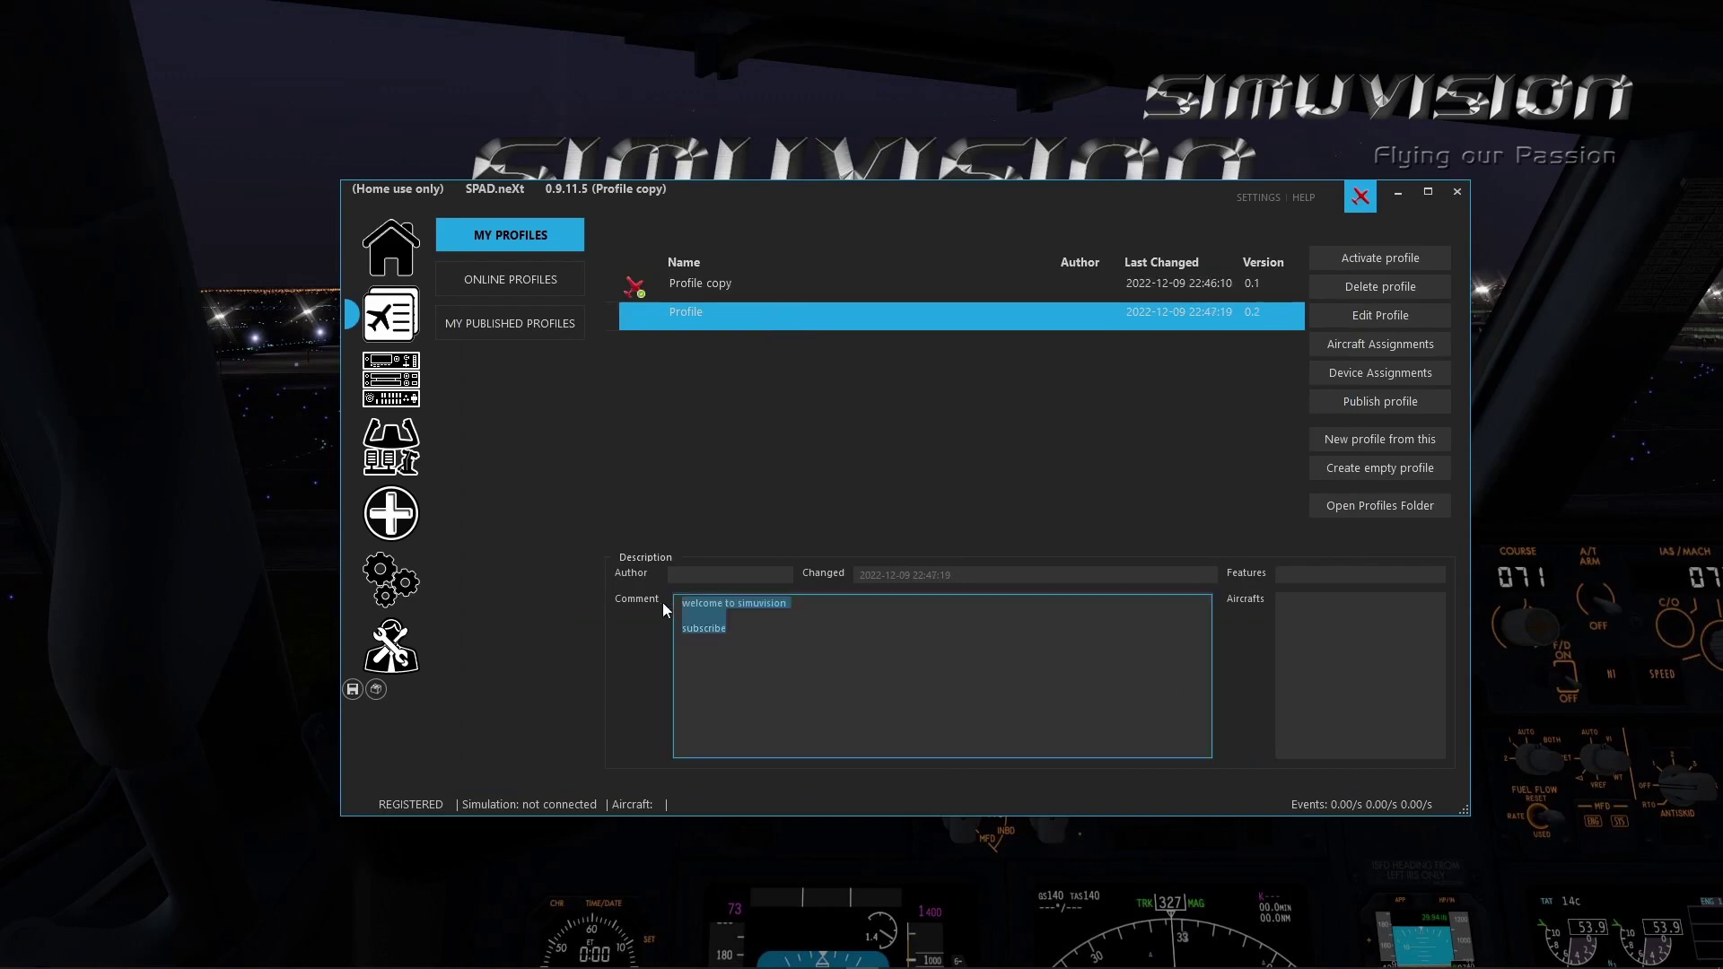
# - Examine the aircraft assignment options for Profile copy and close them without saving
pyautogui.click(1274, 285)
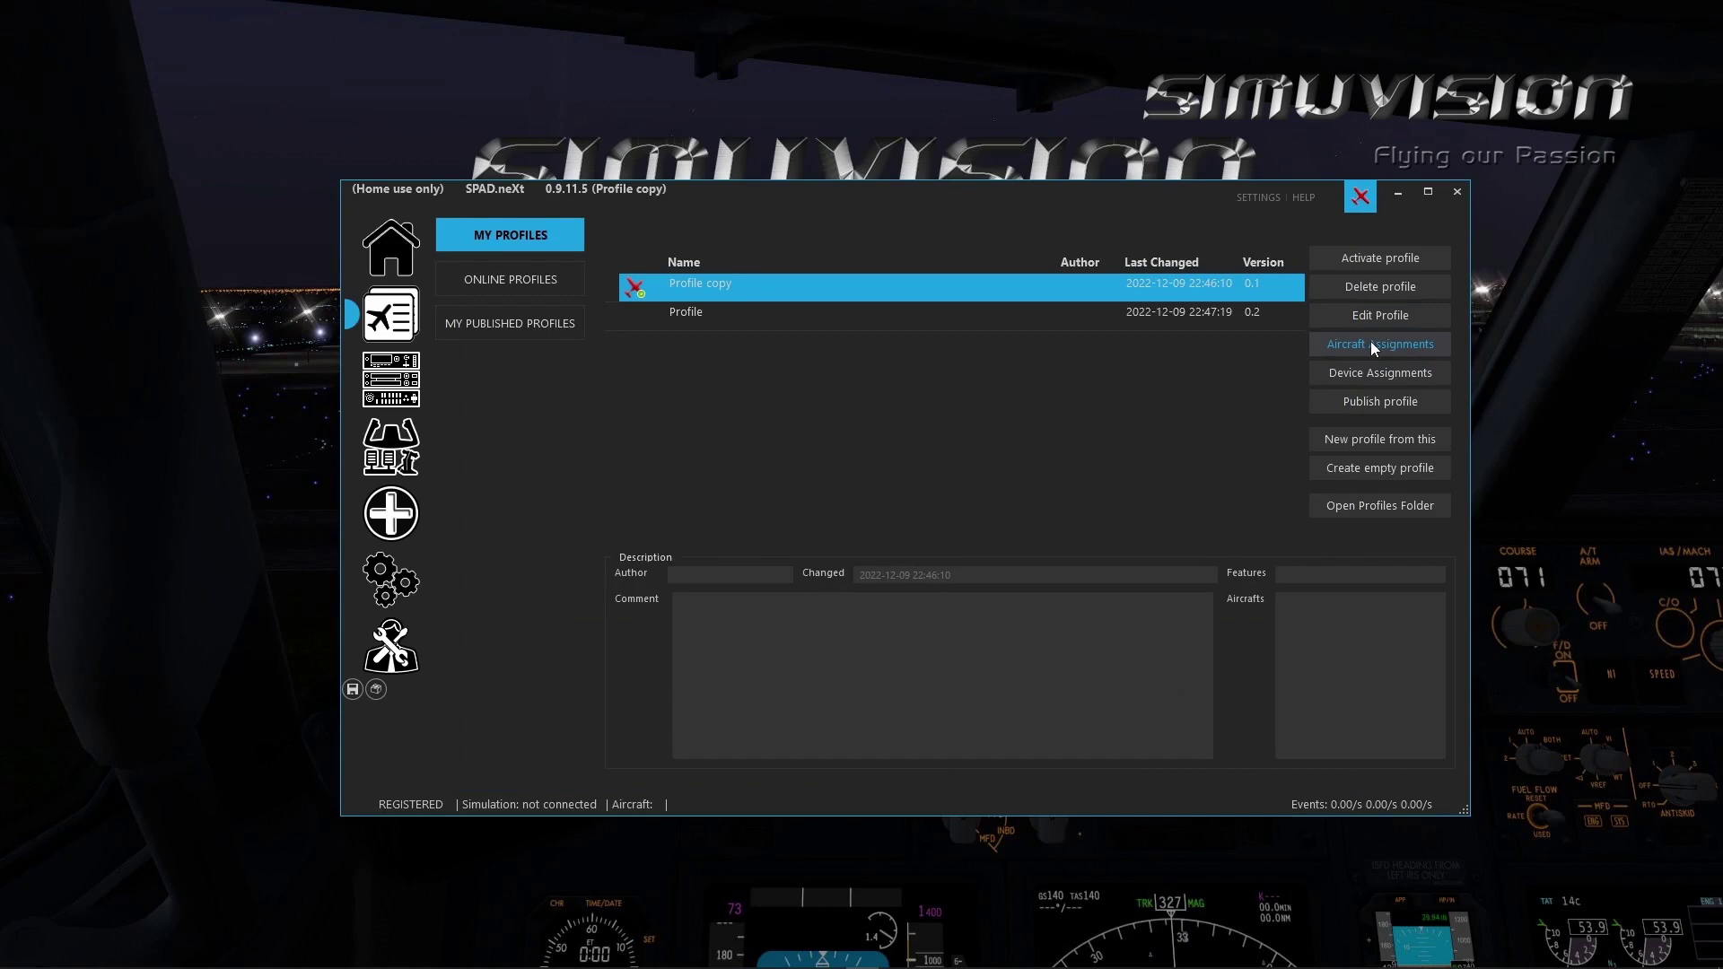
pyautogui.click(1370, 345)
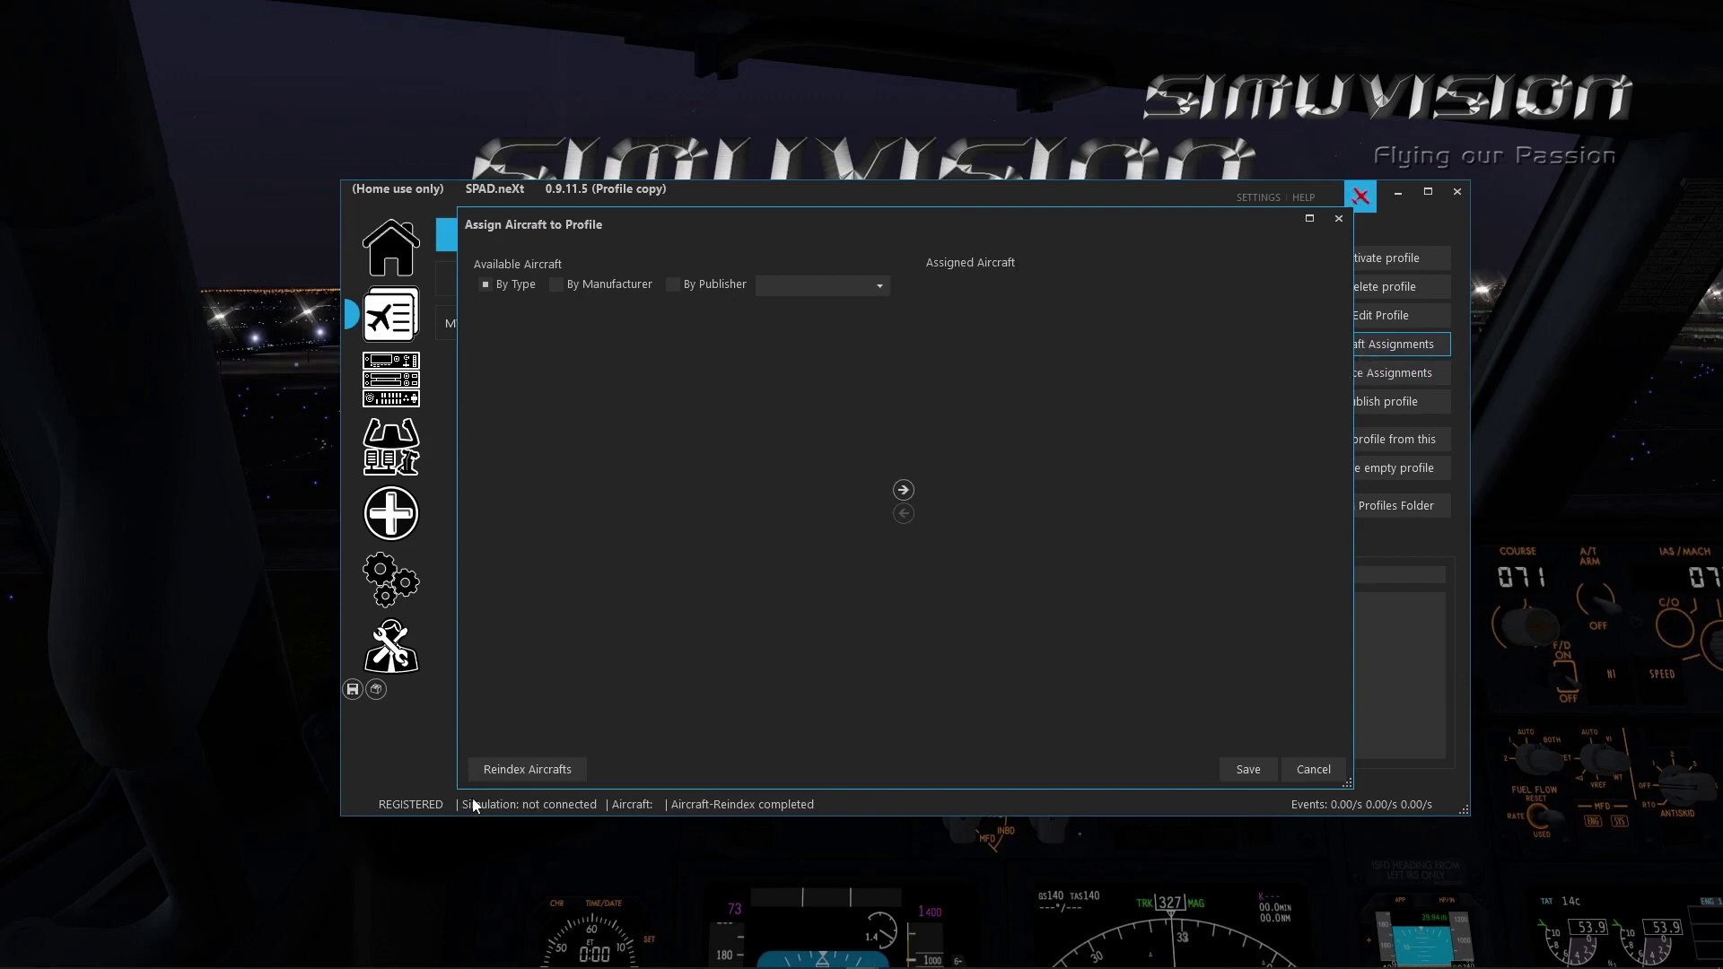
pyautogui.click(1346, 218)
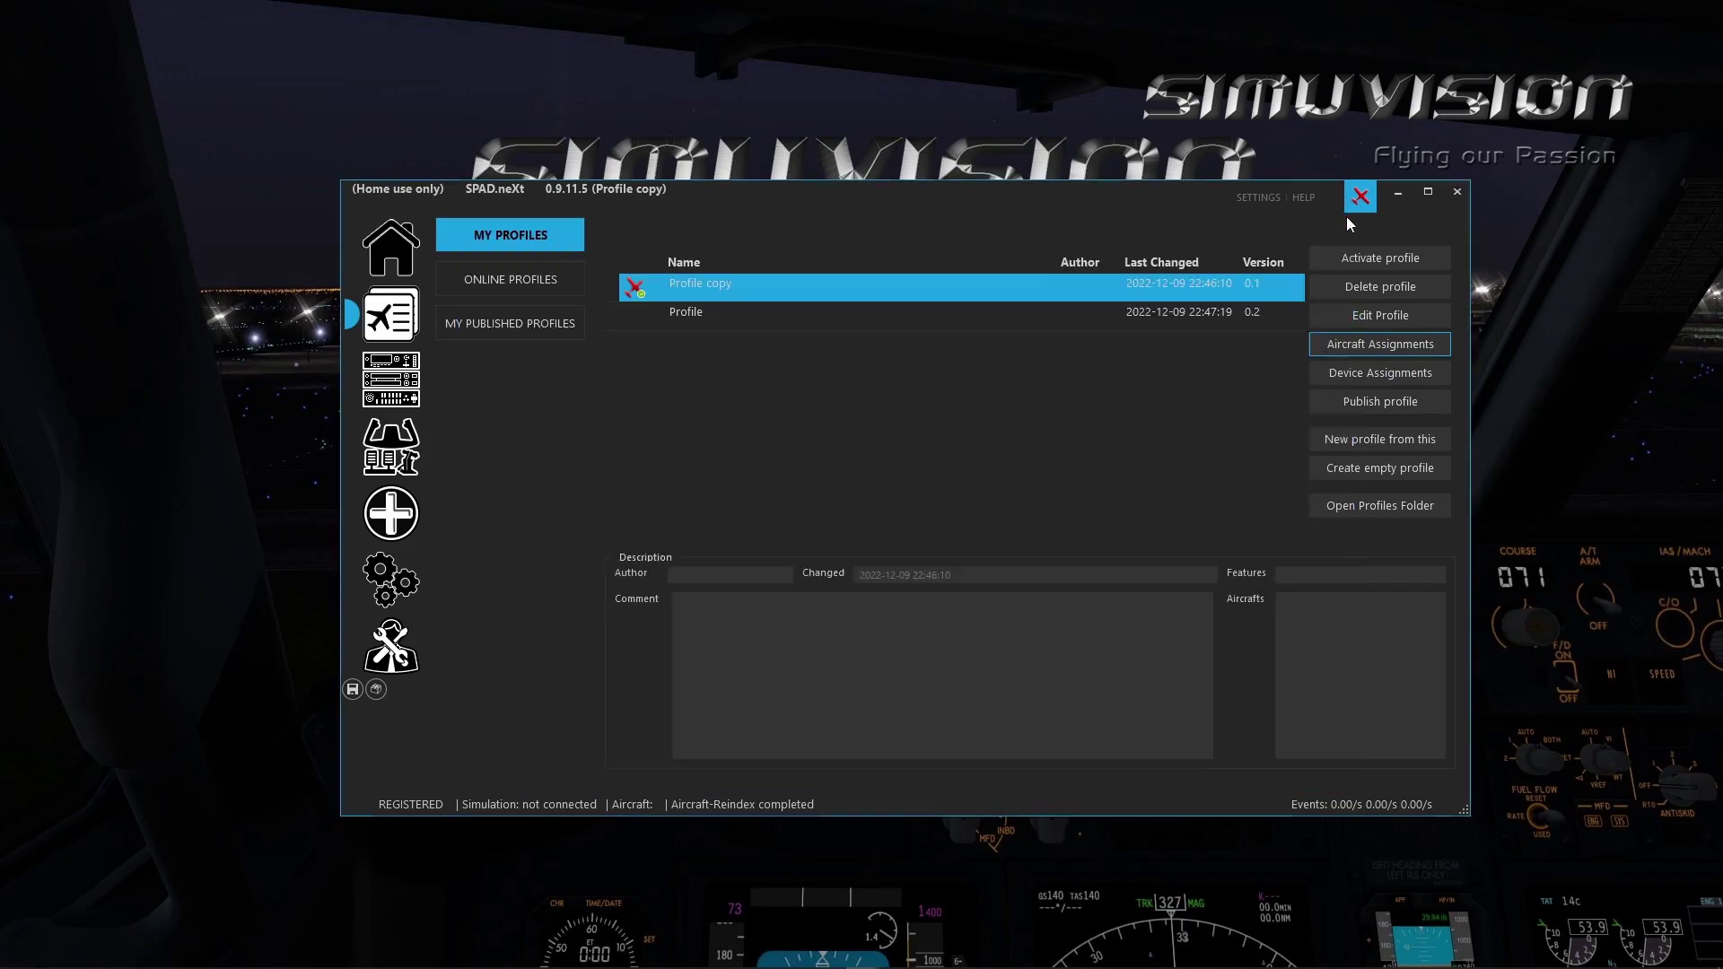
# - Examine the local device choices for the radio panel in Profile copy and its publishing options, and cancel the publishing
pyautogui.click(1383, 380)
pyautogui.click(938, 552)
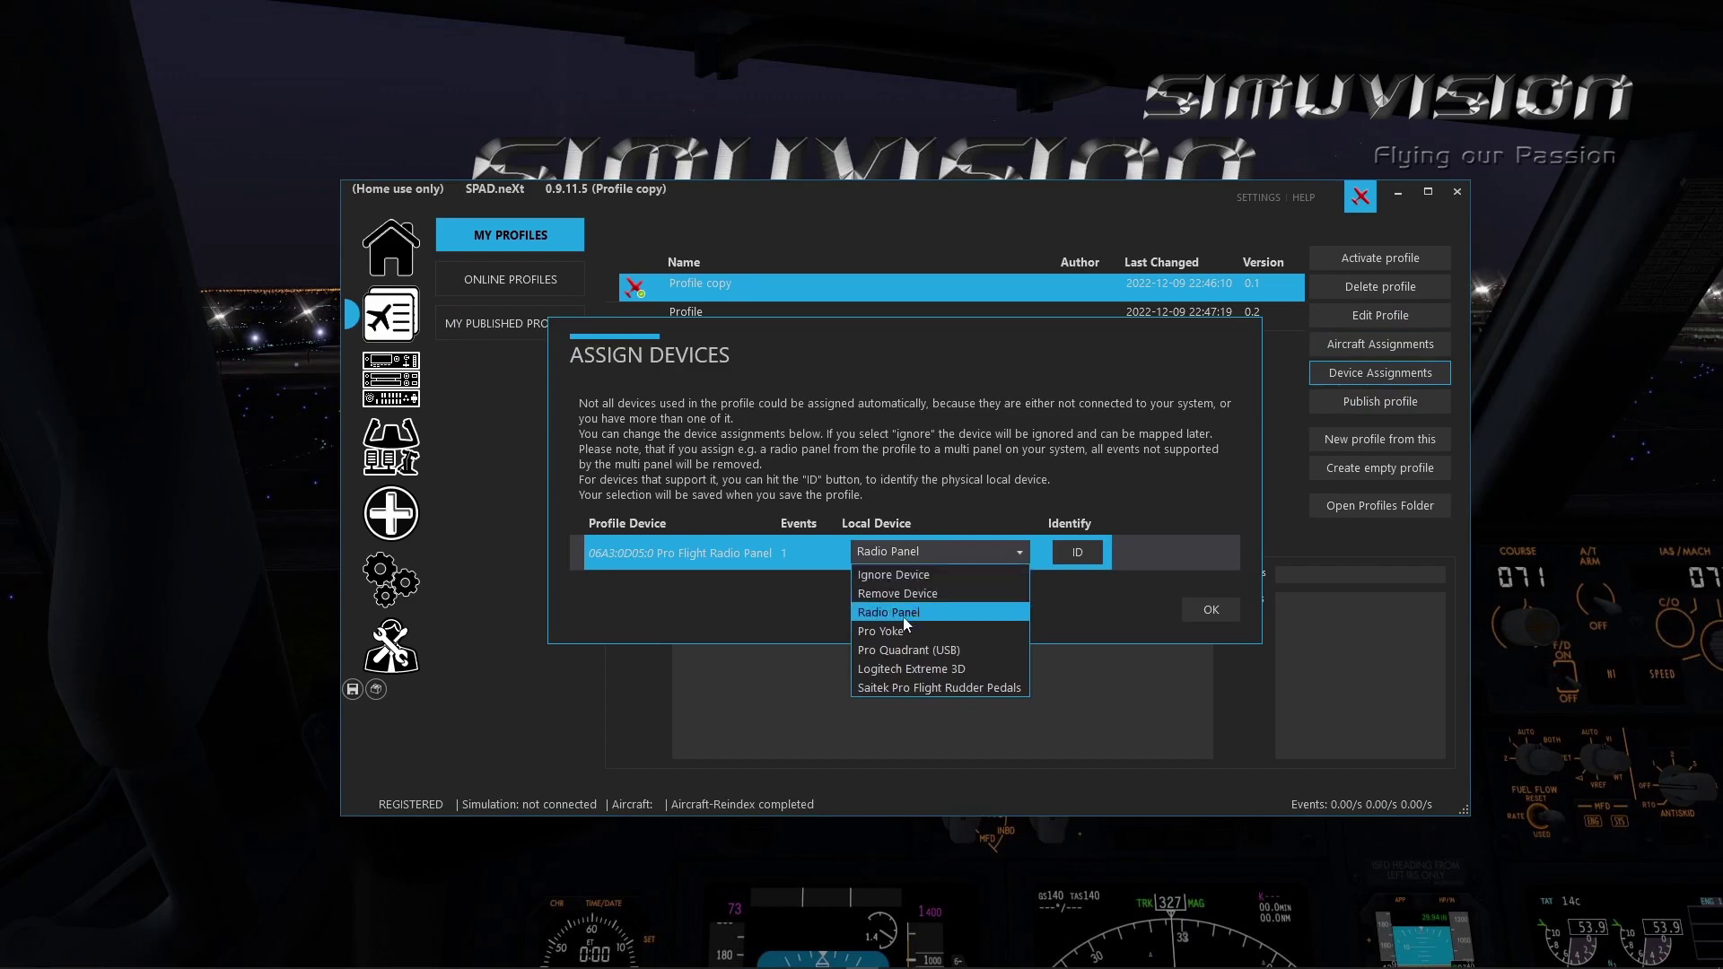
pyautogui.click(1148, 598)
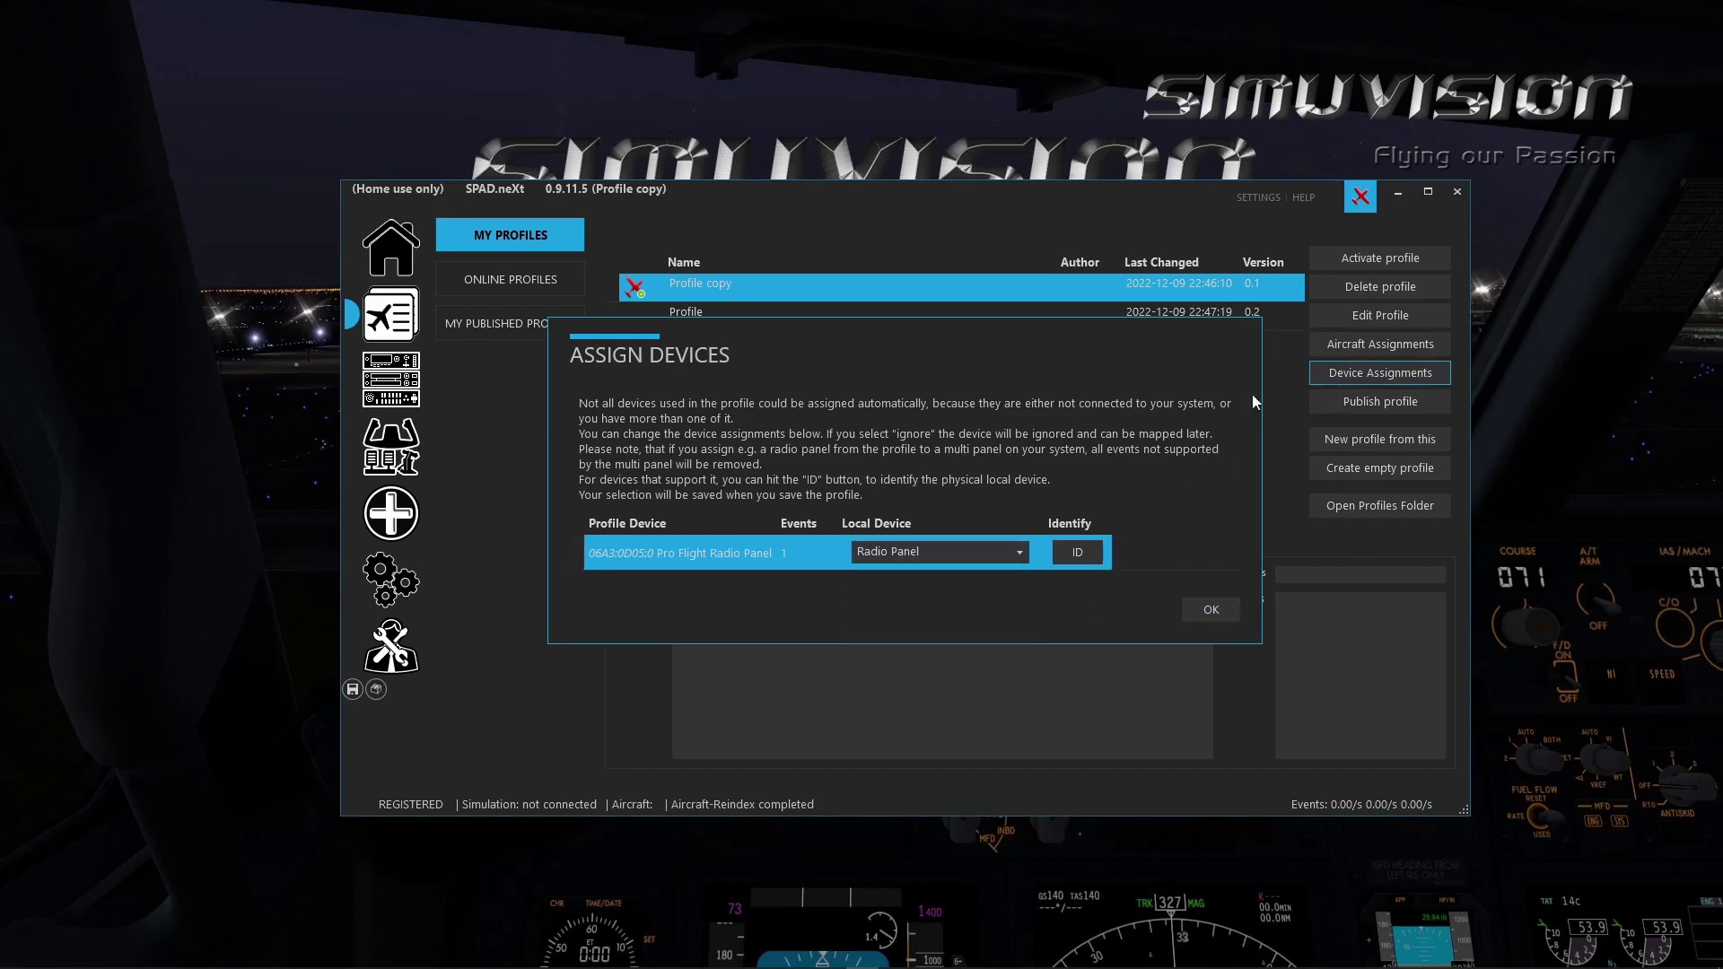
pyautogui.click(1211, 610)
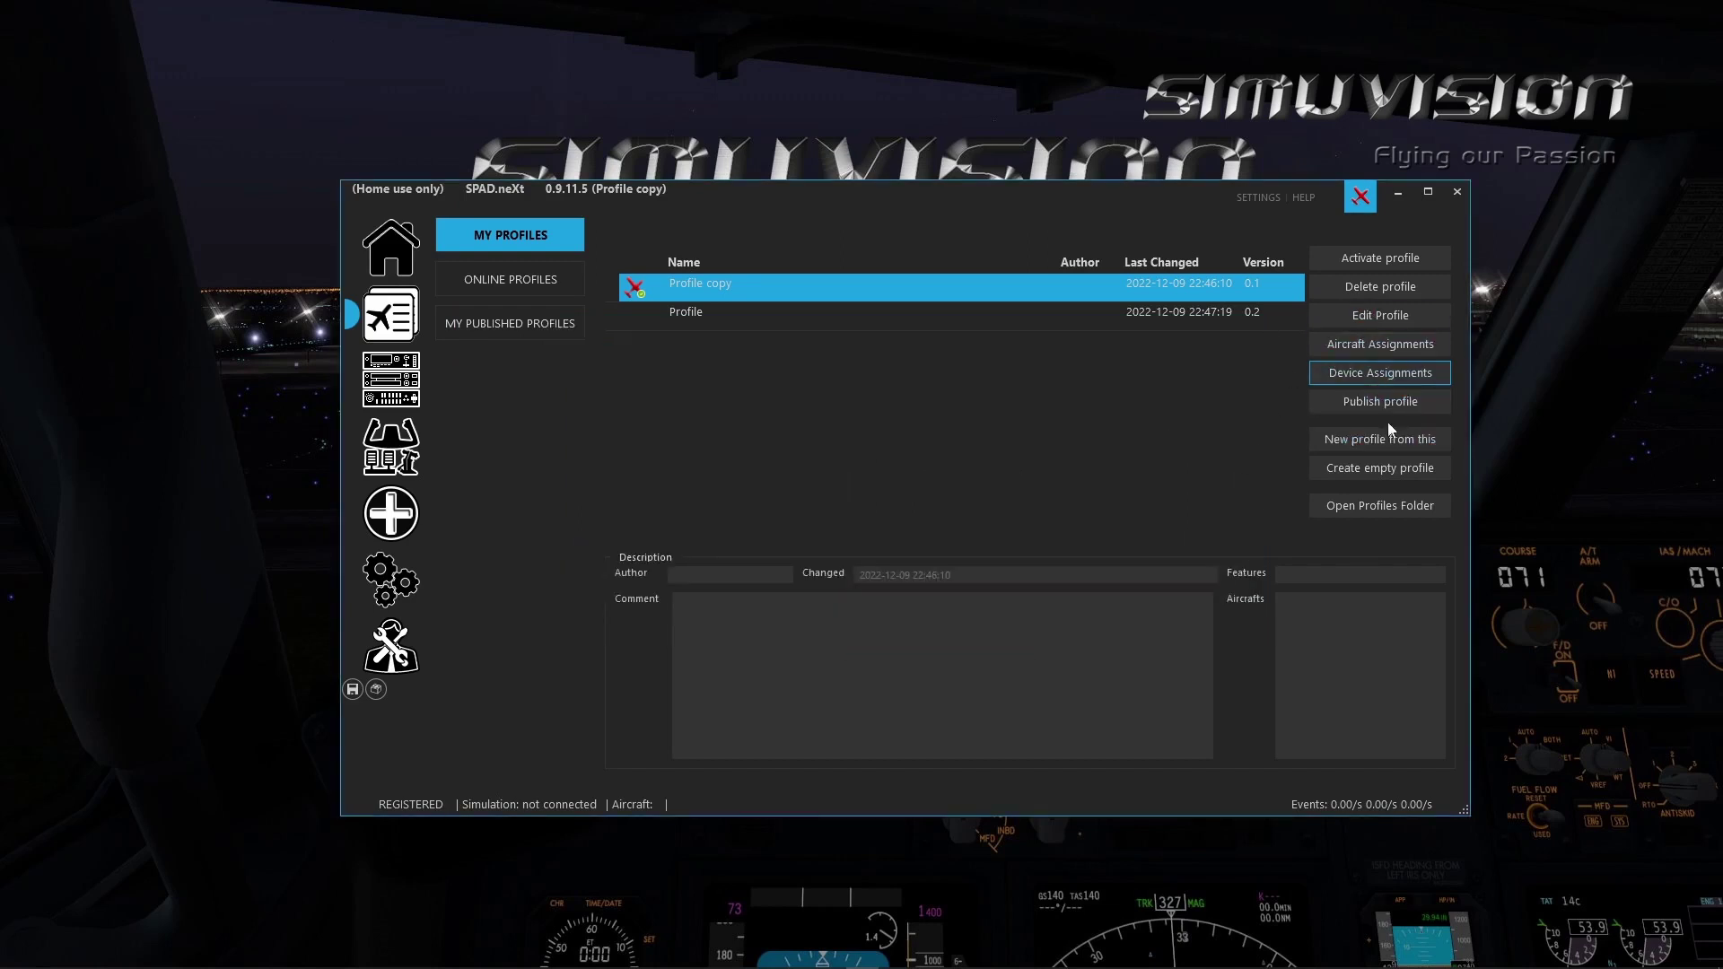
pyautogui.click(1365, 406)
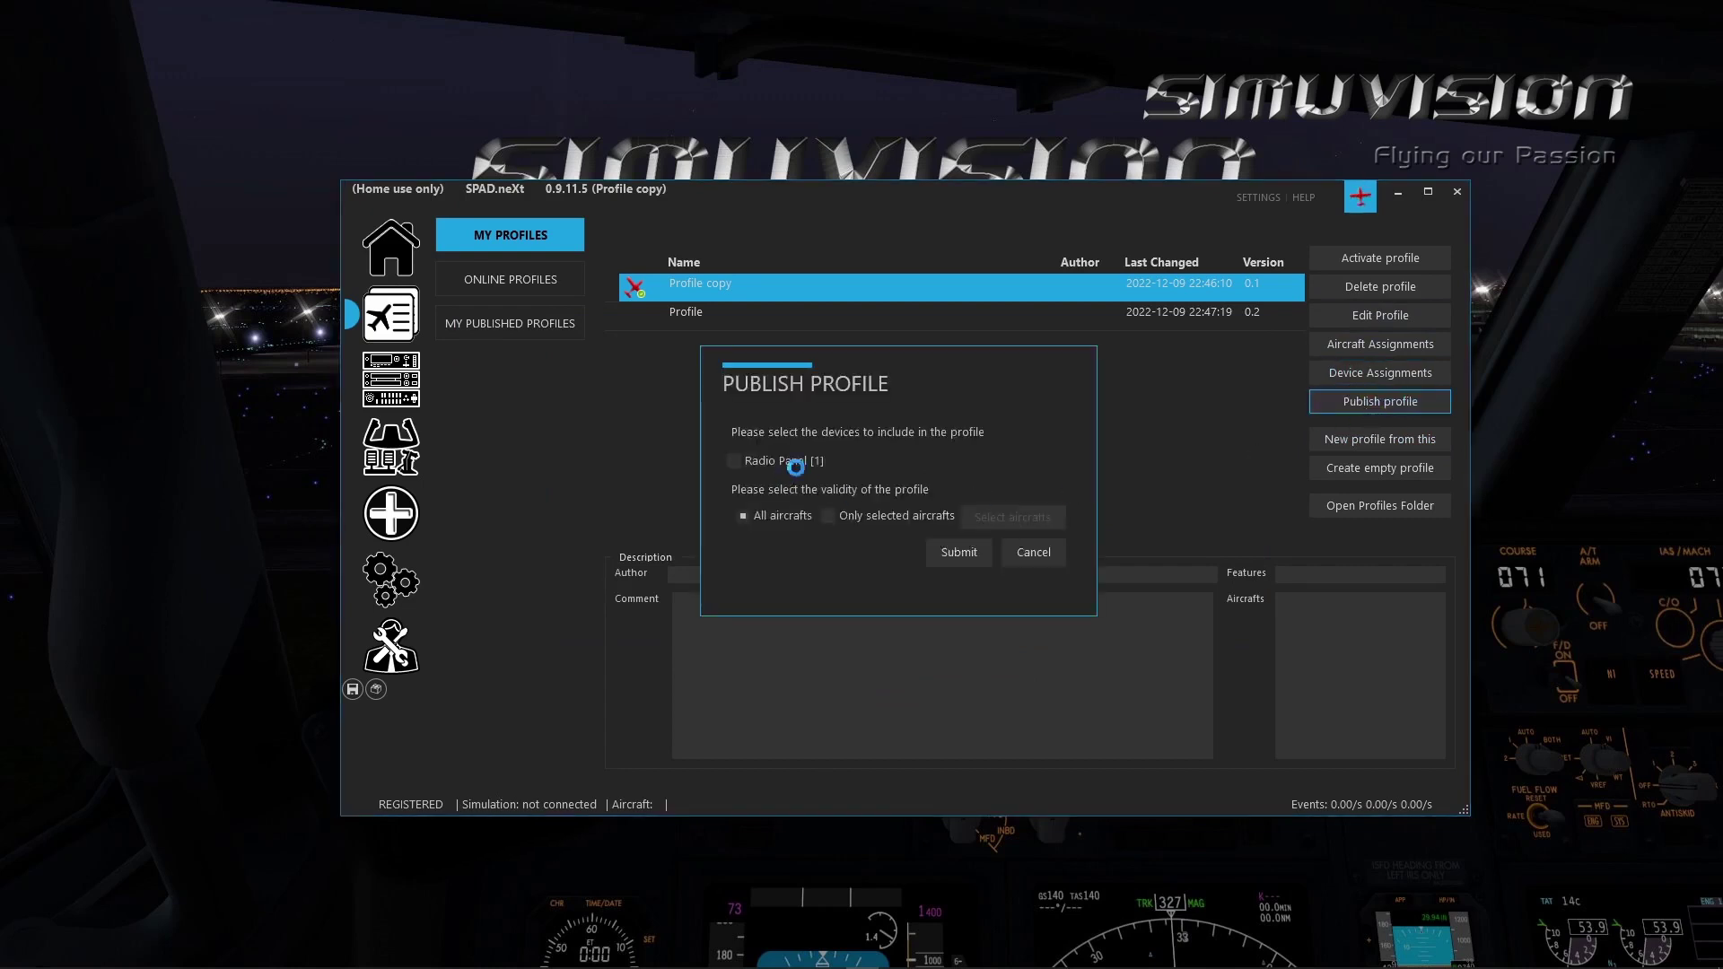
pyautogui.click(1050, 558)
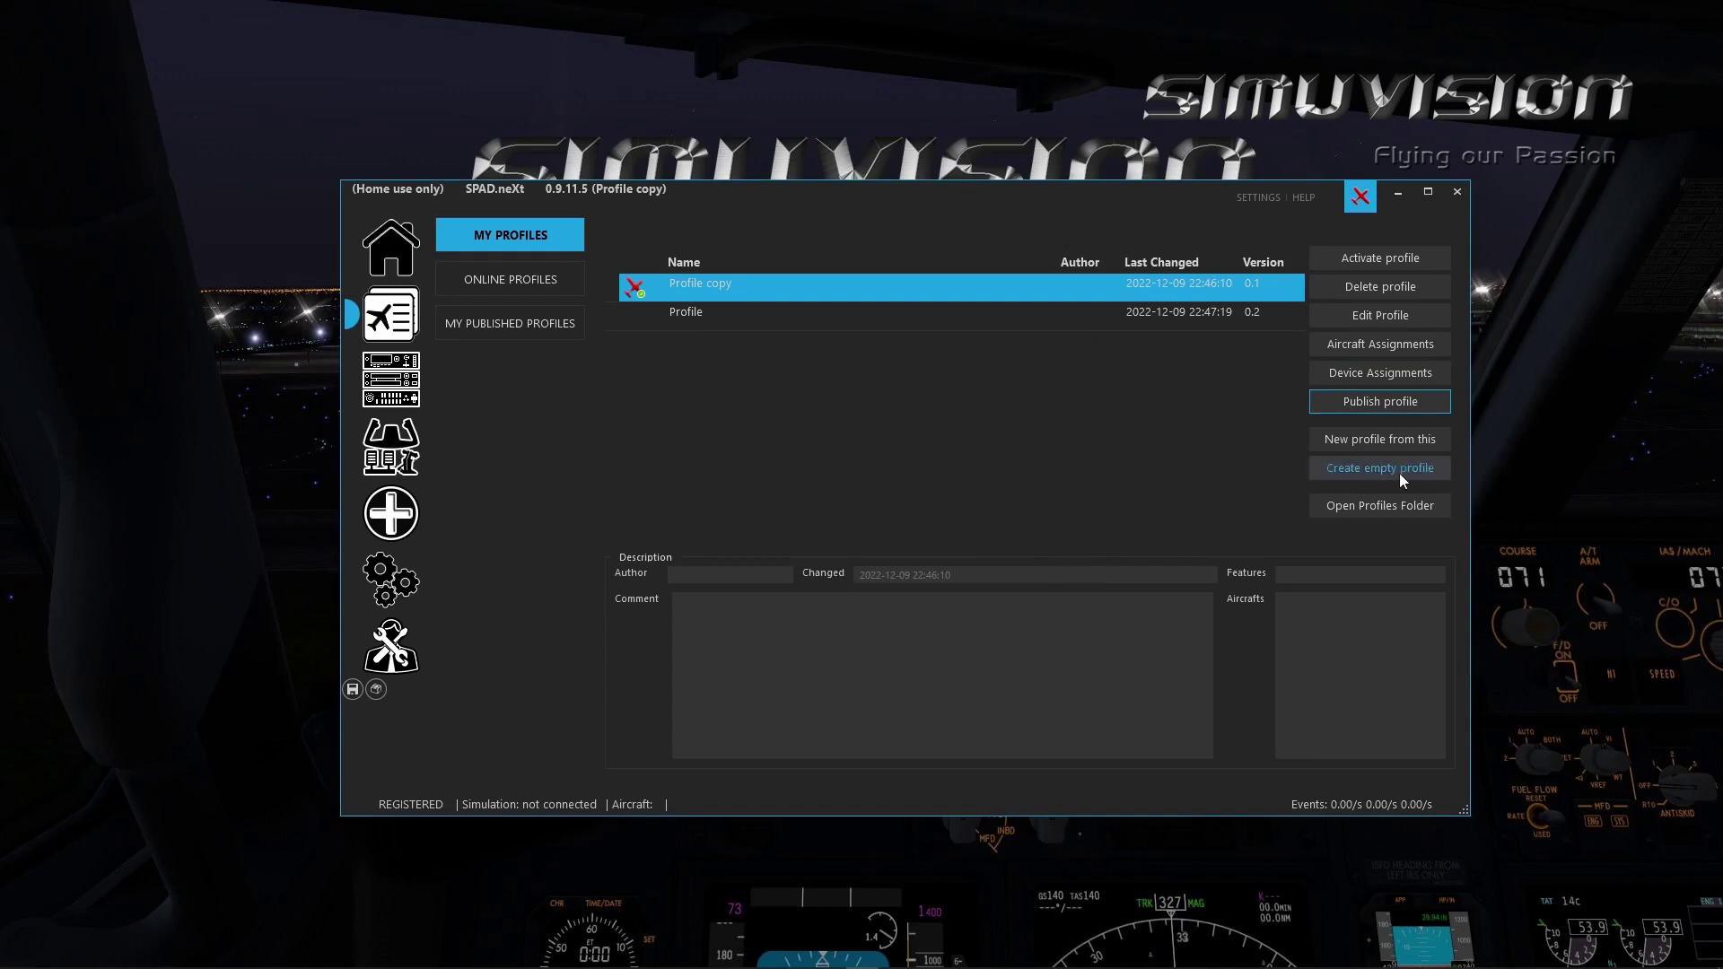
# - Open the profiles folder on disk, inspect the saved profile files and close the folder
pyautogui.click(1350, 506)
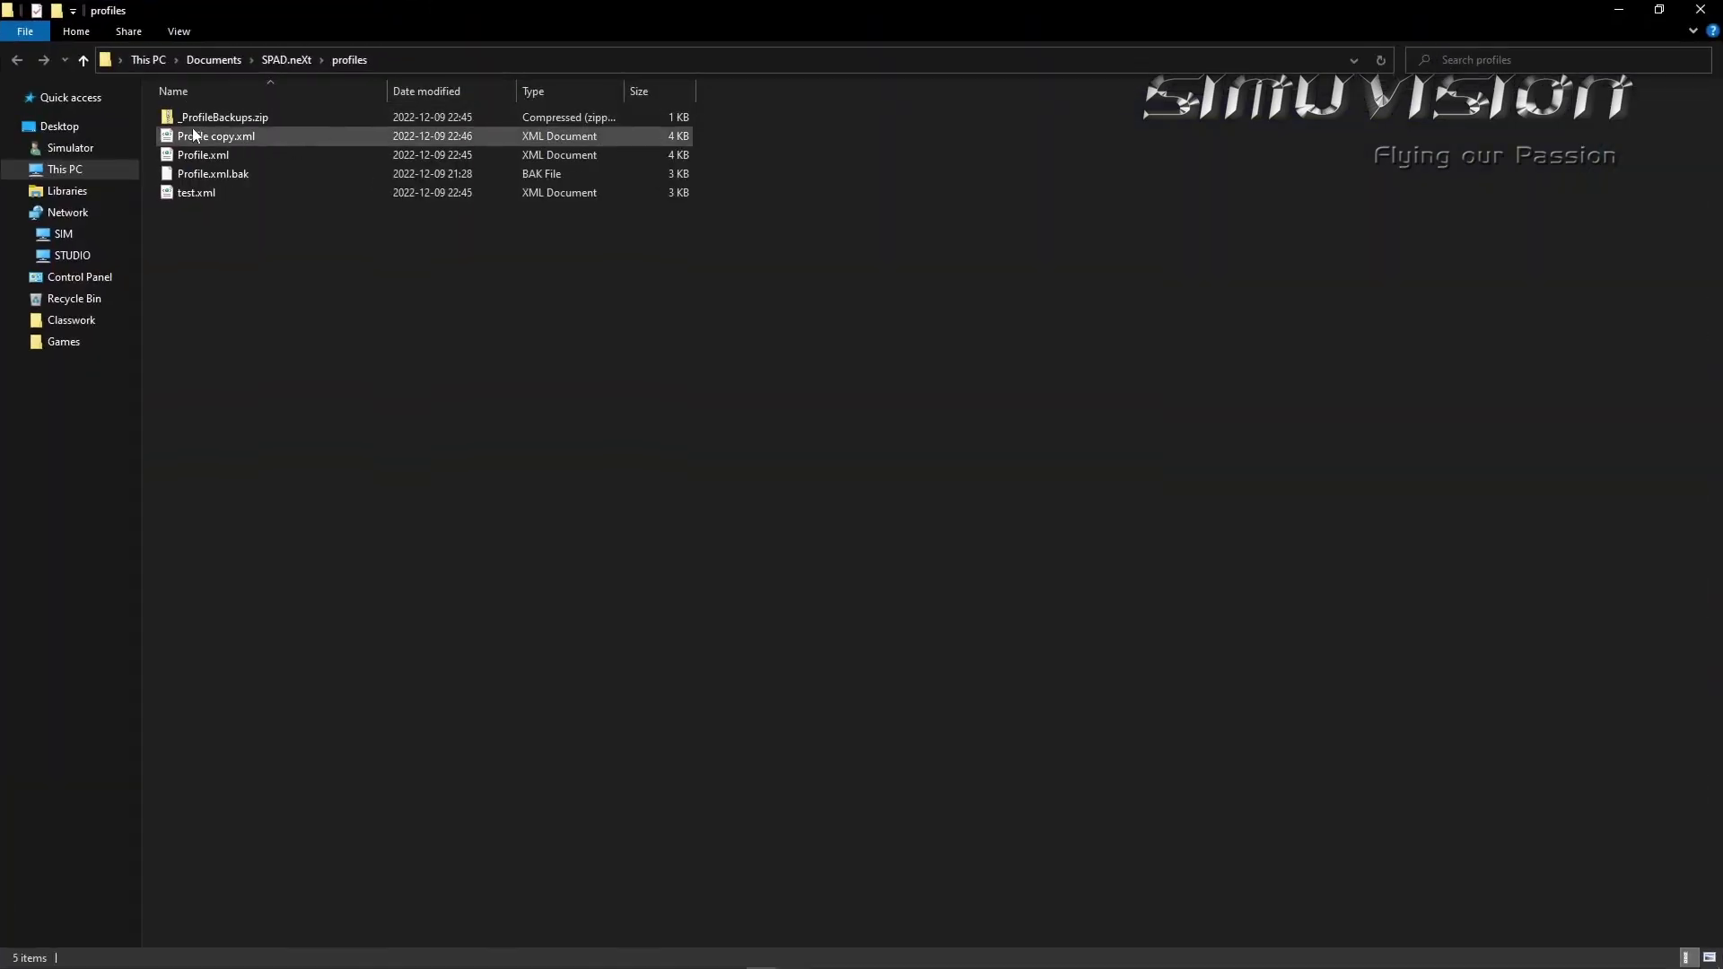
pyautogui.moveTo(231, 251); pyautogui.dragTo(682, 351)
pyautogui.click(503, 266)
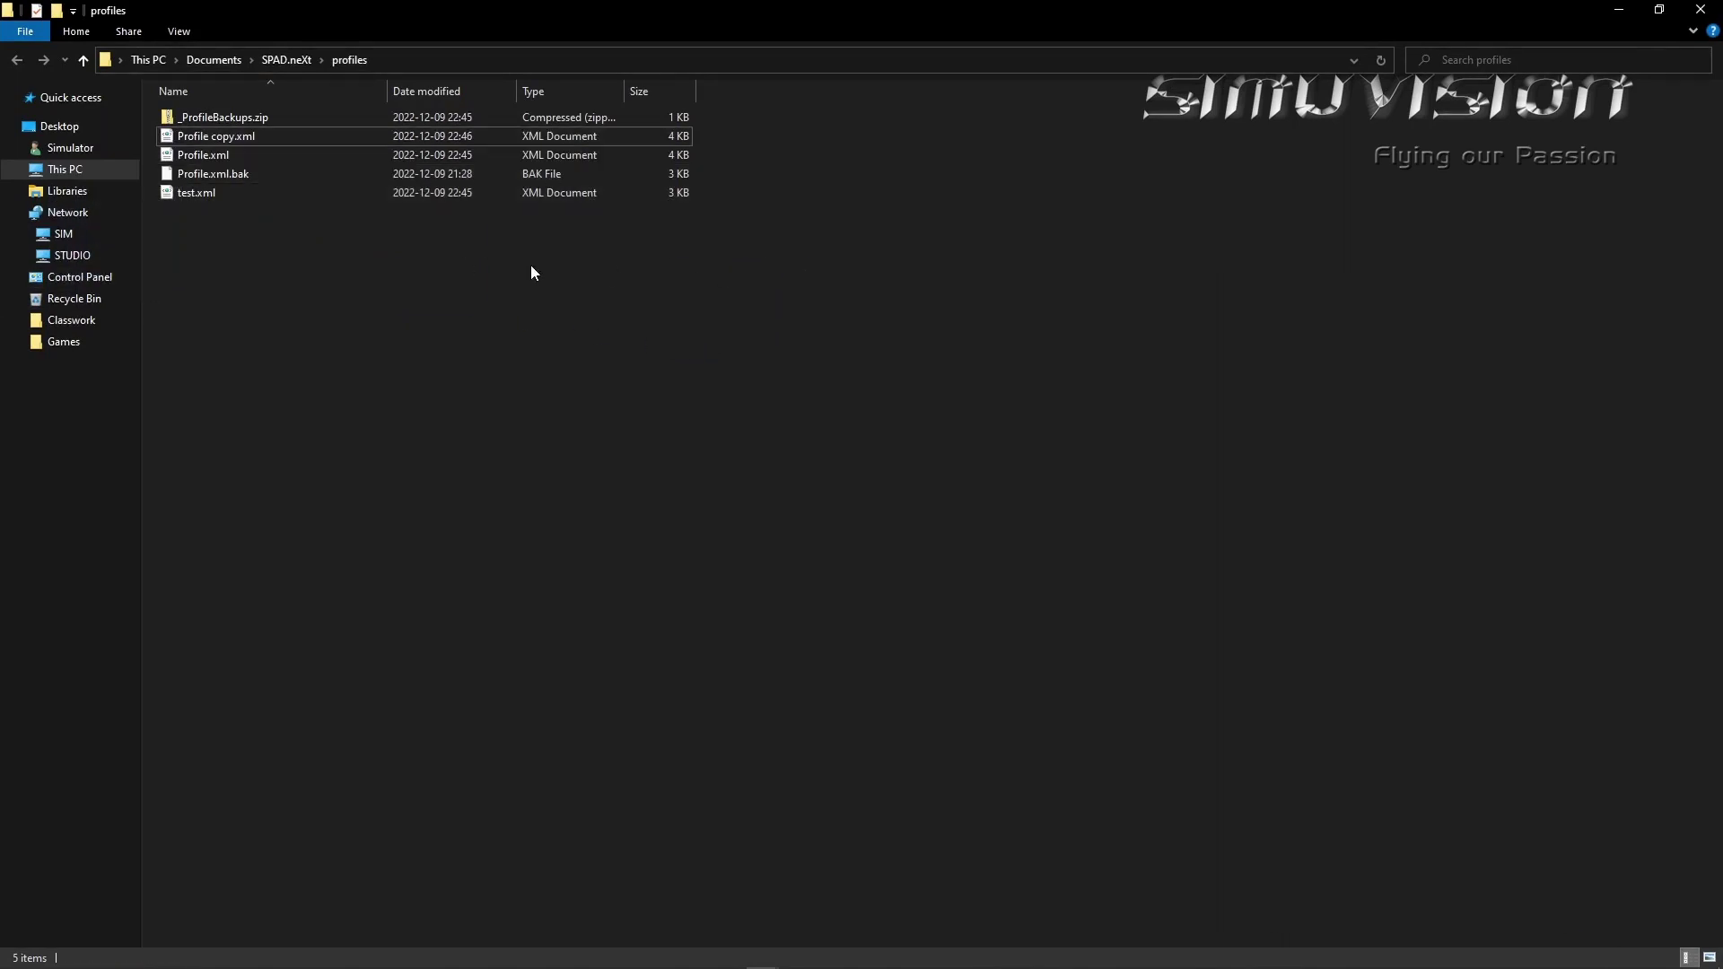
pyautogui.click(1700, 10)
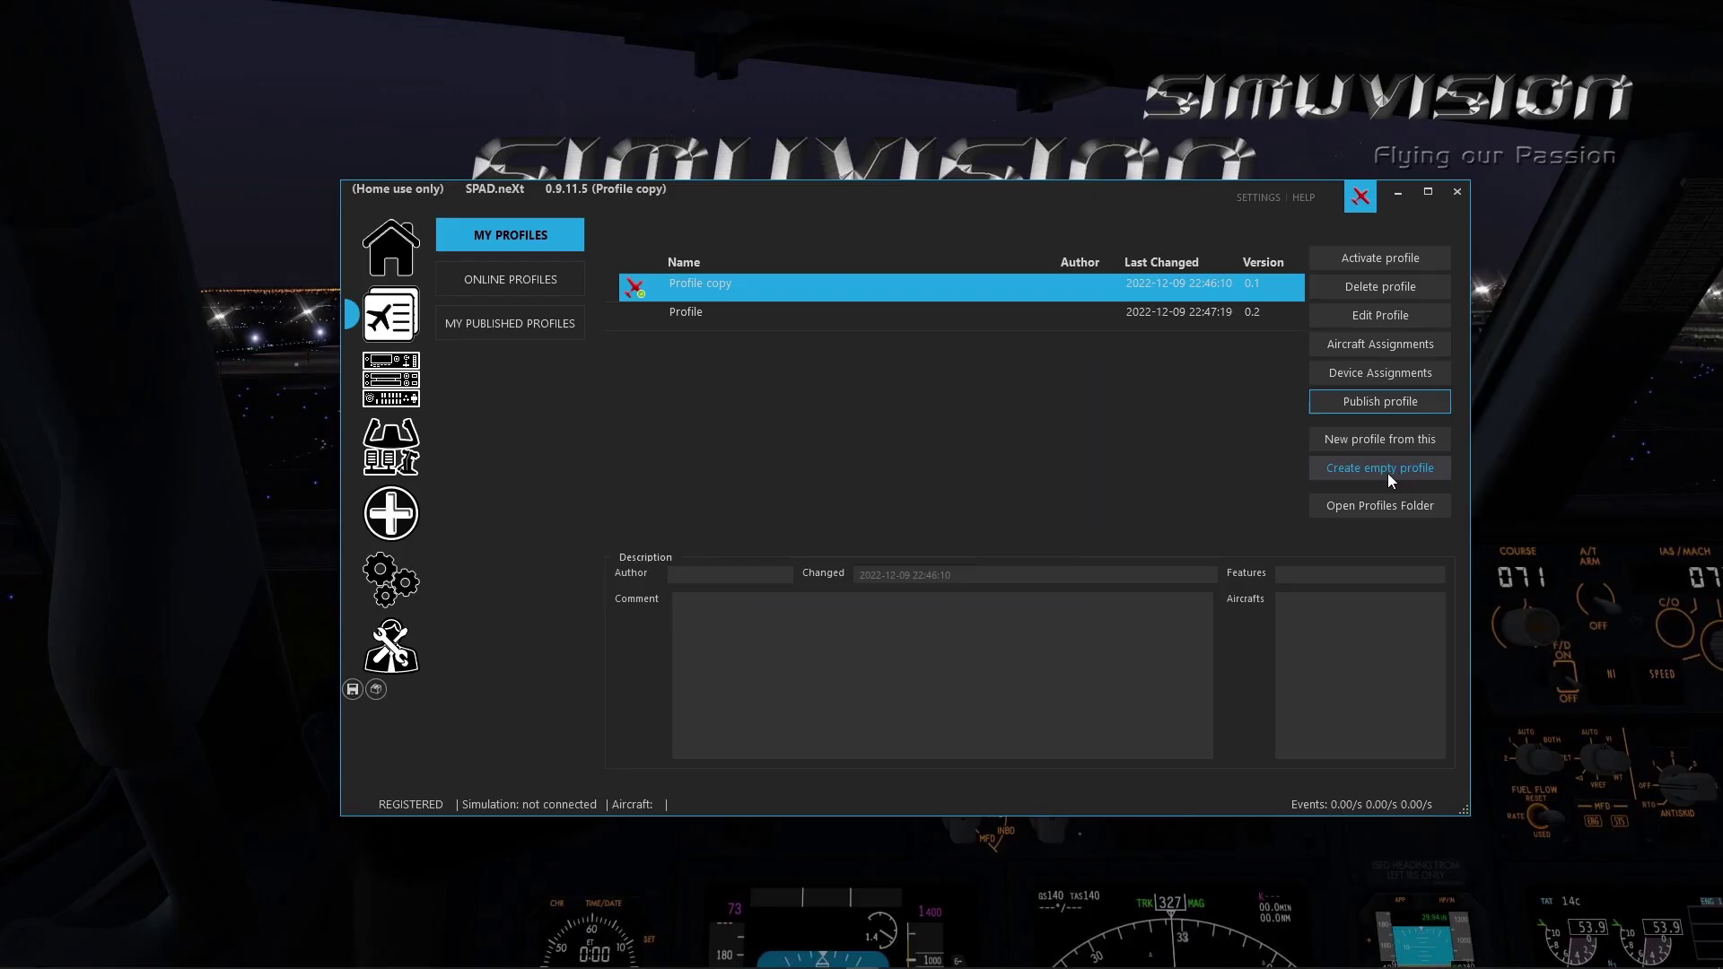
# - Browse the list of online profiles and check the list of own published profiles
pyautogui.click(538, 279)
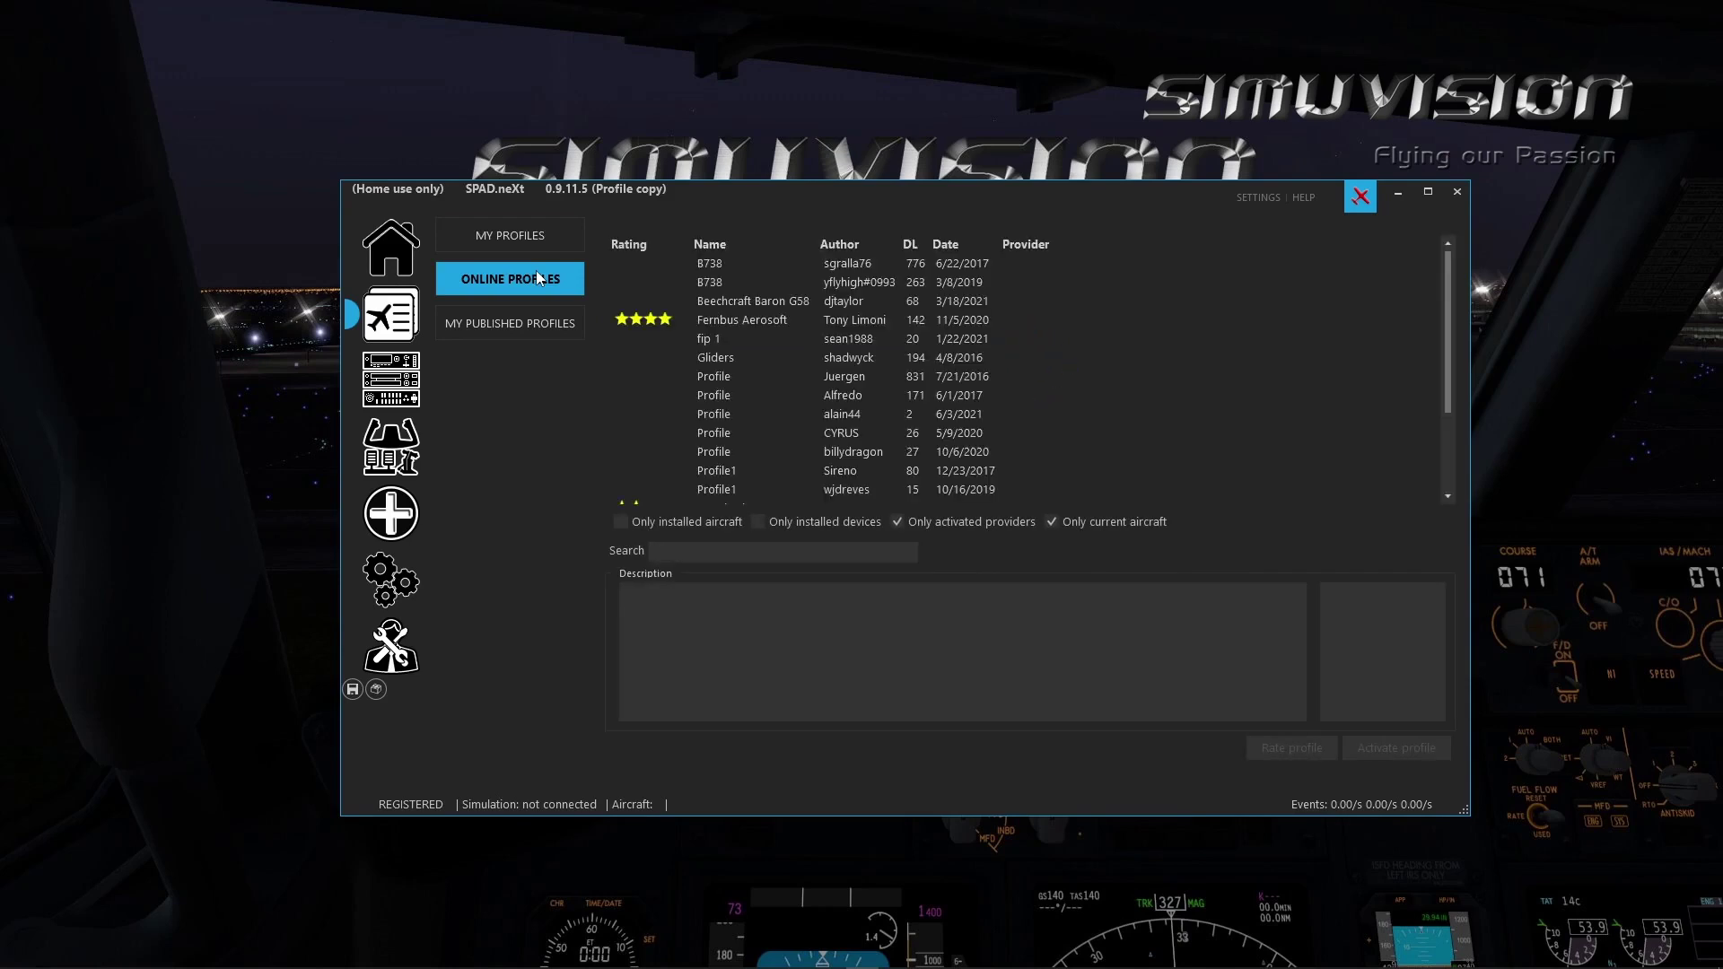
pyautogui.scroll(-2, 848, 359)
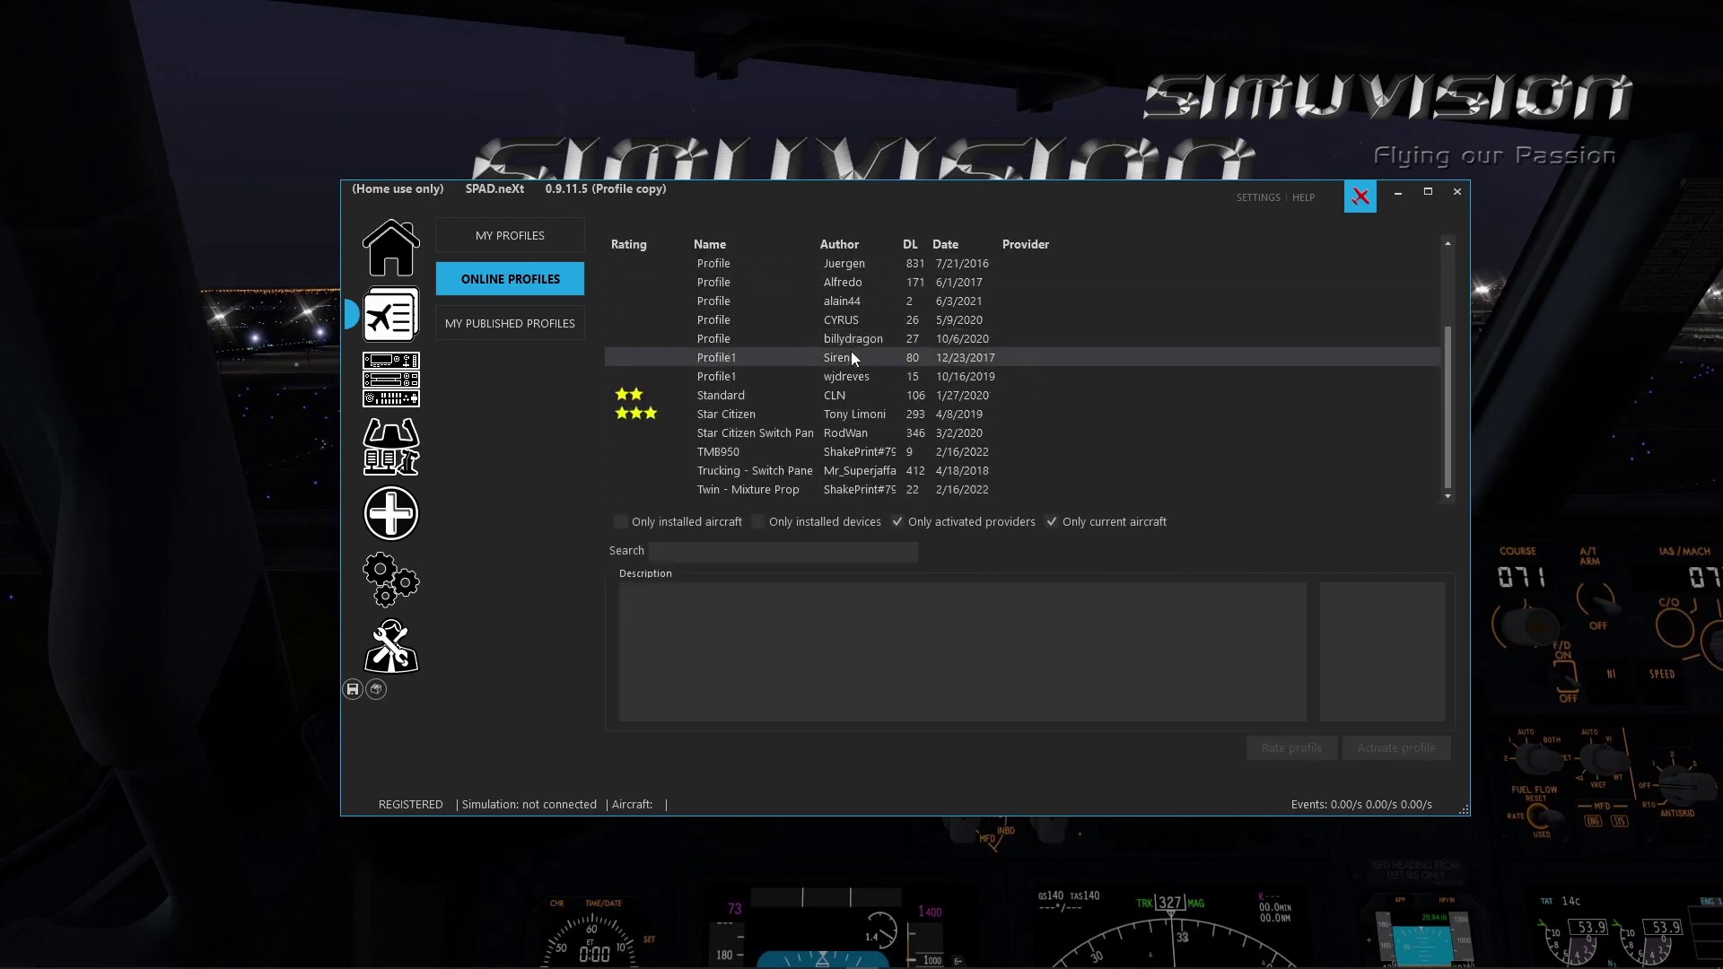
pyautogui.scroll(2, 845, 448)
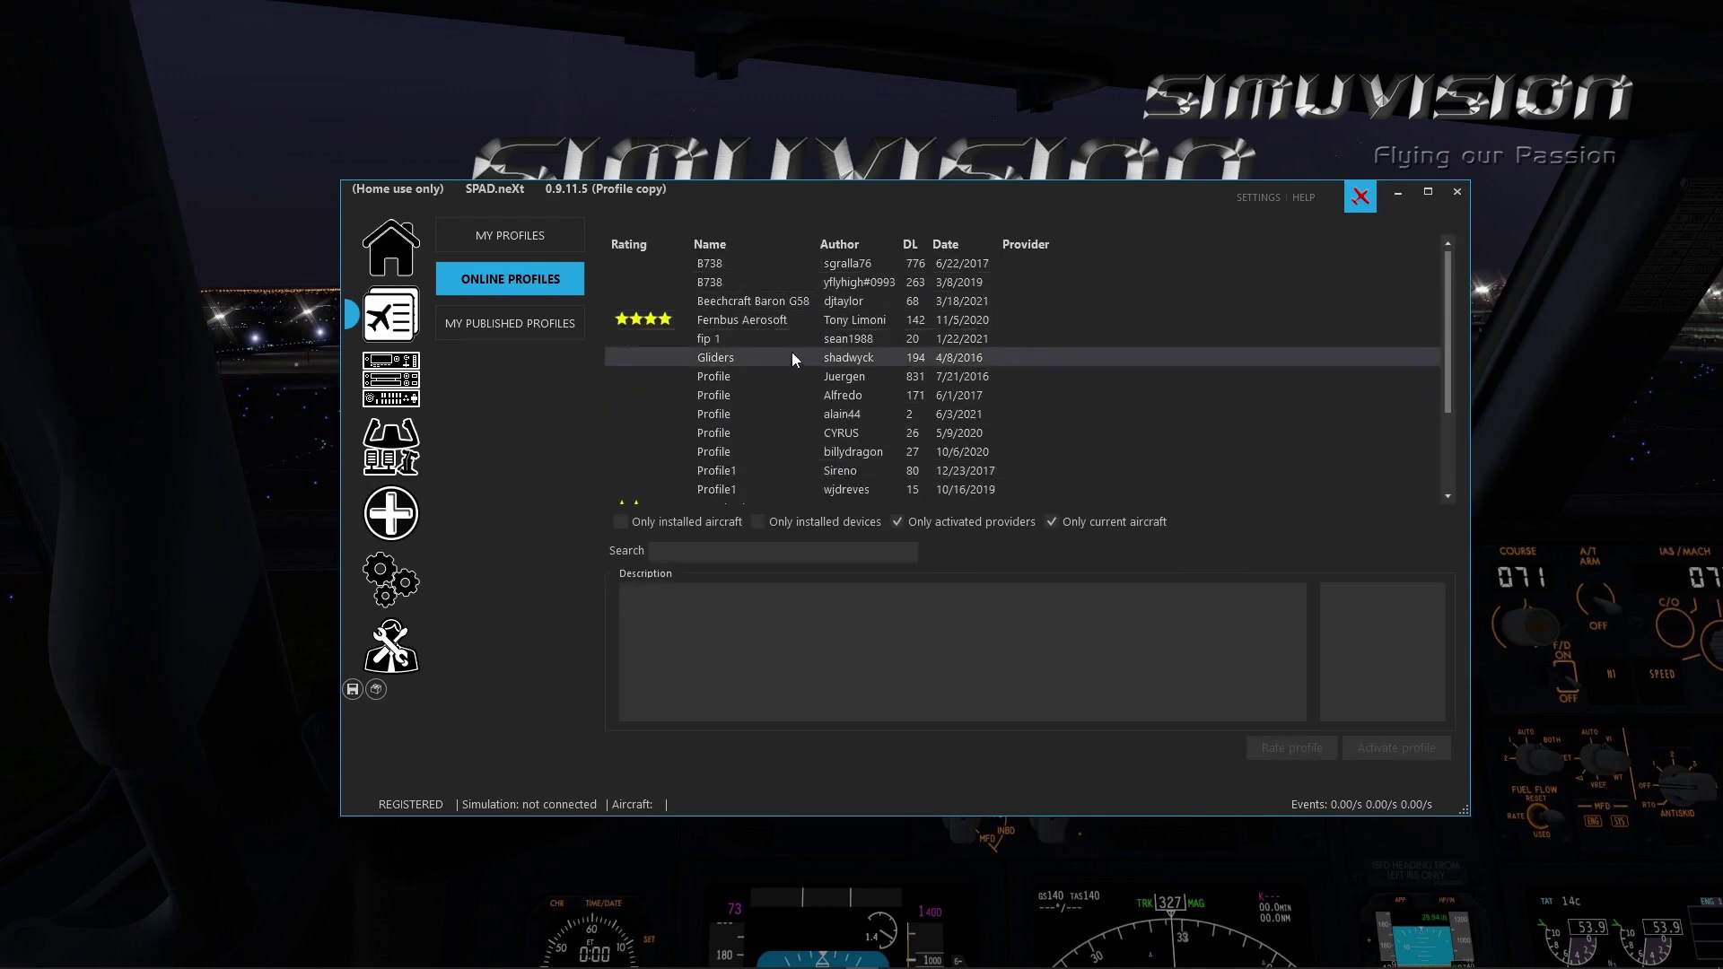
pyautogui.click(512, 323)
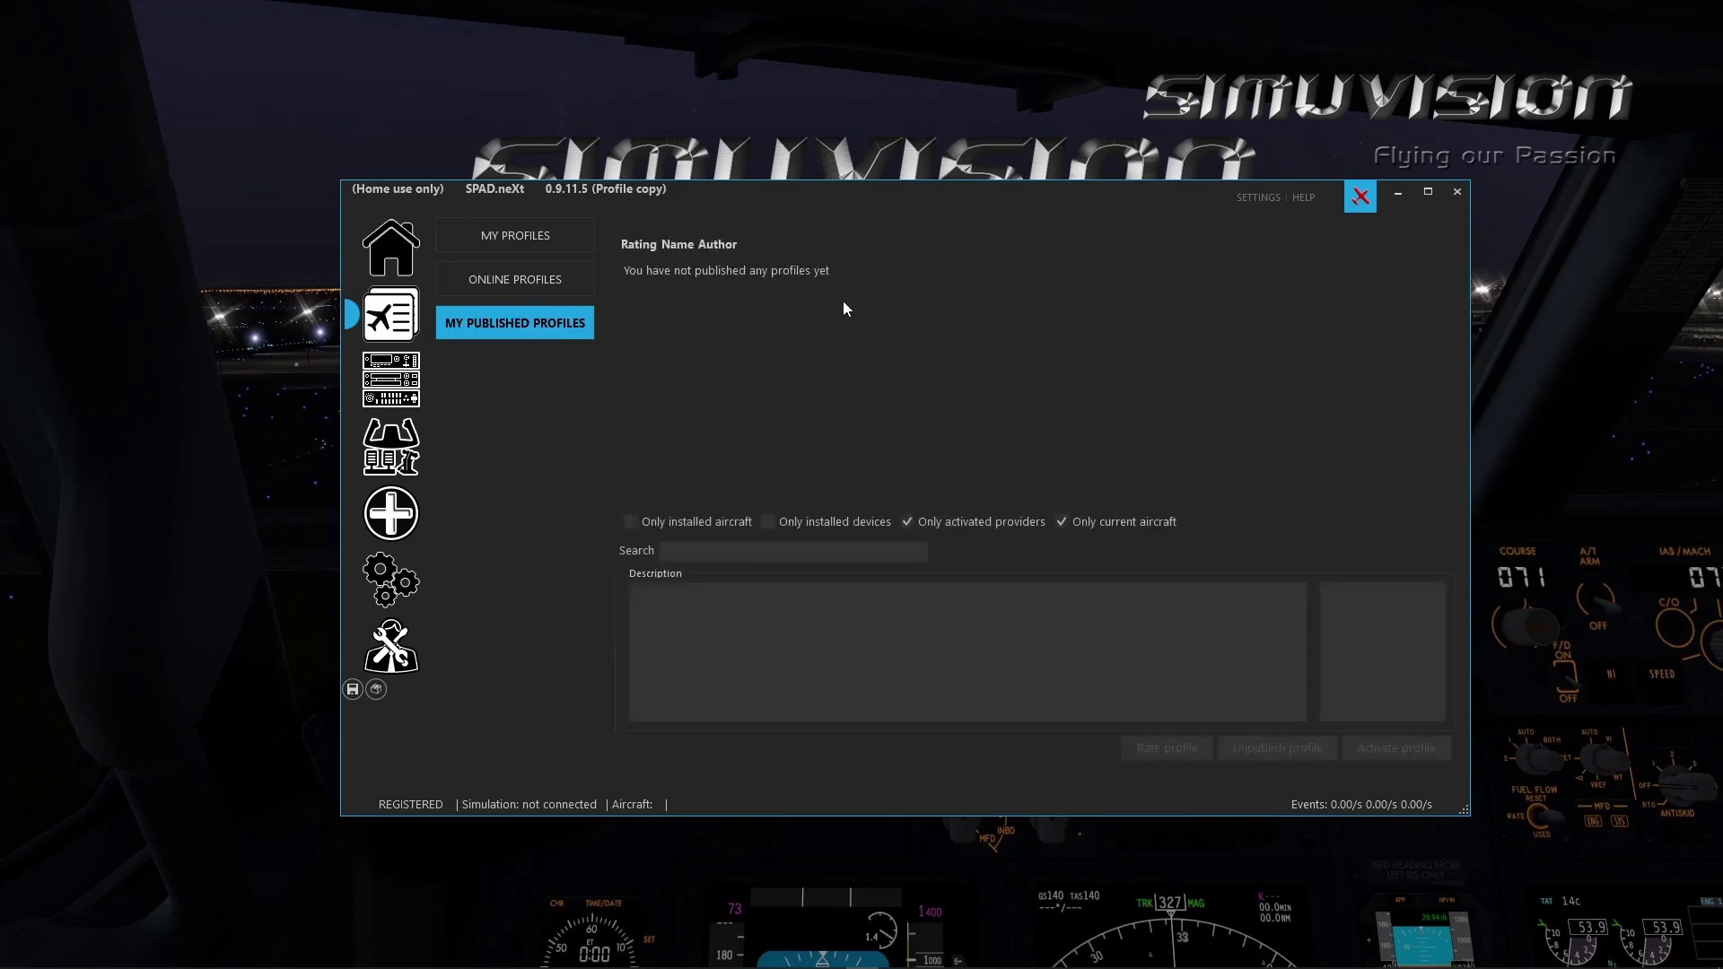